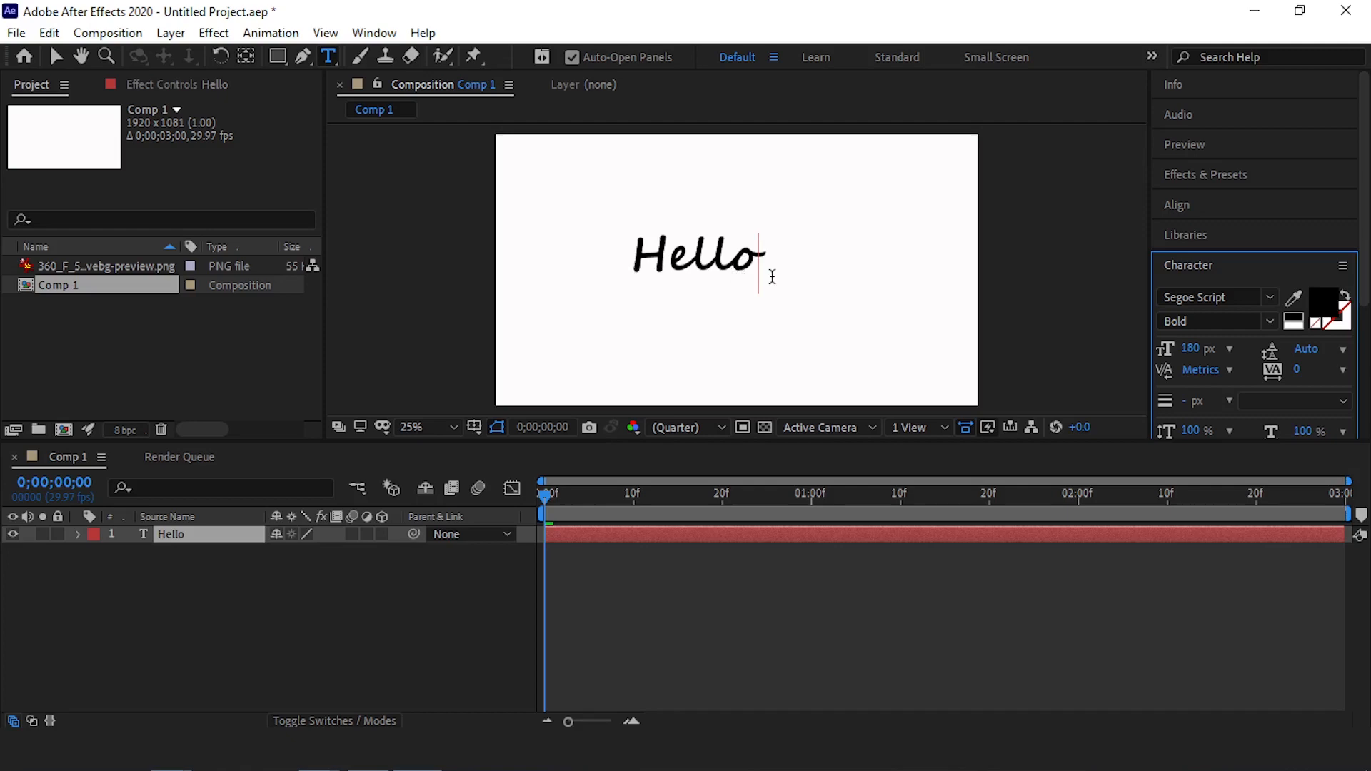
Center the Hello text layer horizontally and vertically in the composition
{"action": "left_click", "coordinate": [1213, 212]}
{"action": "left_click", "coordinate": [1224, 285]}
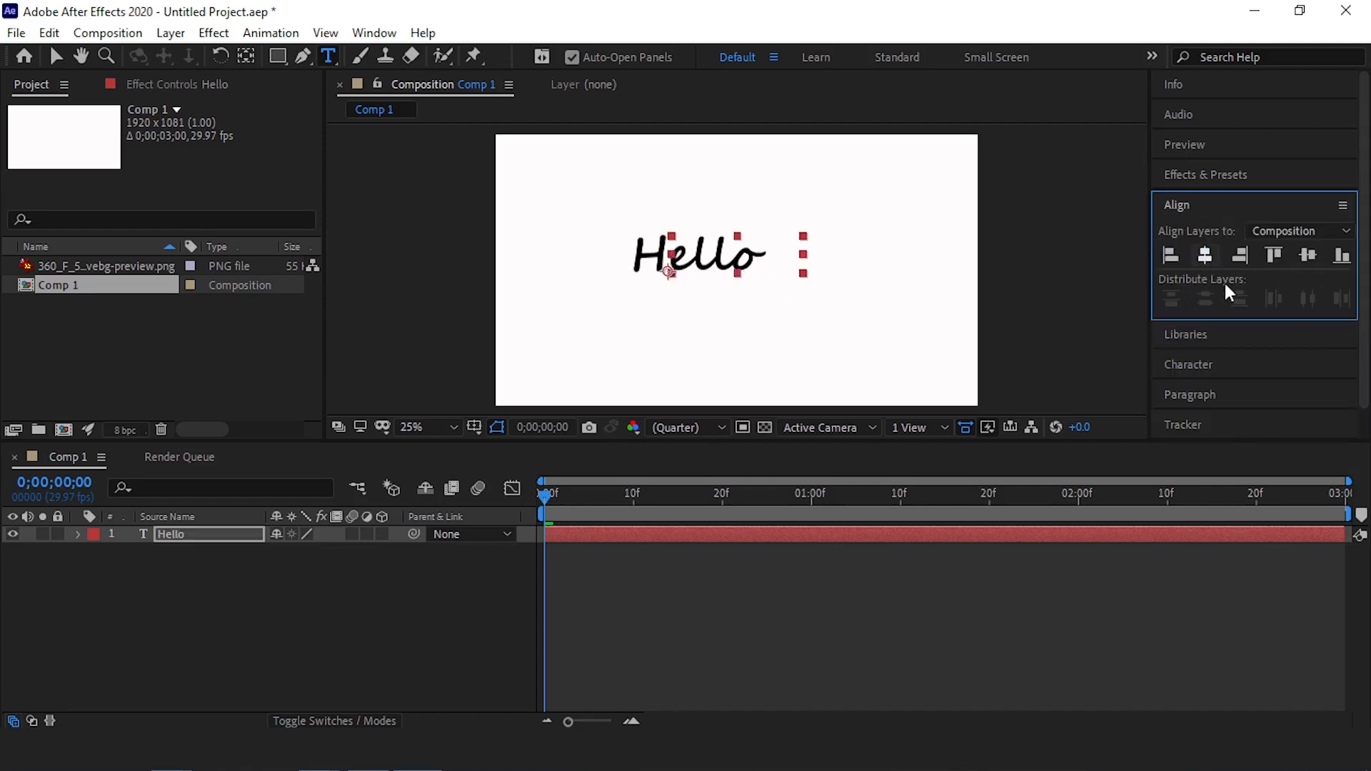
{"action": "left_click", "coordinate": [1205, 255]}
{"action": "left_click", "coordinate": [1313, 255]}
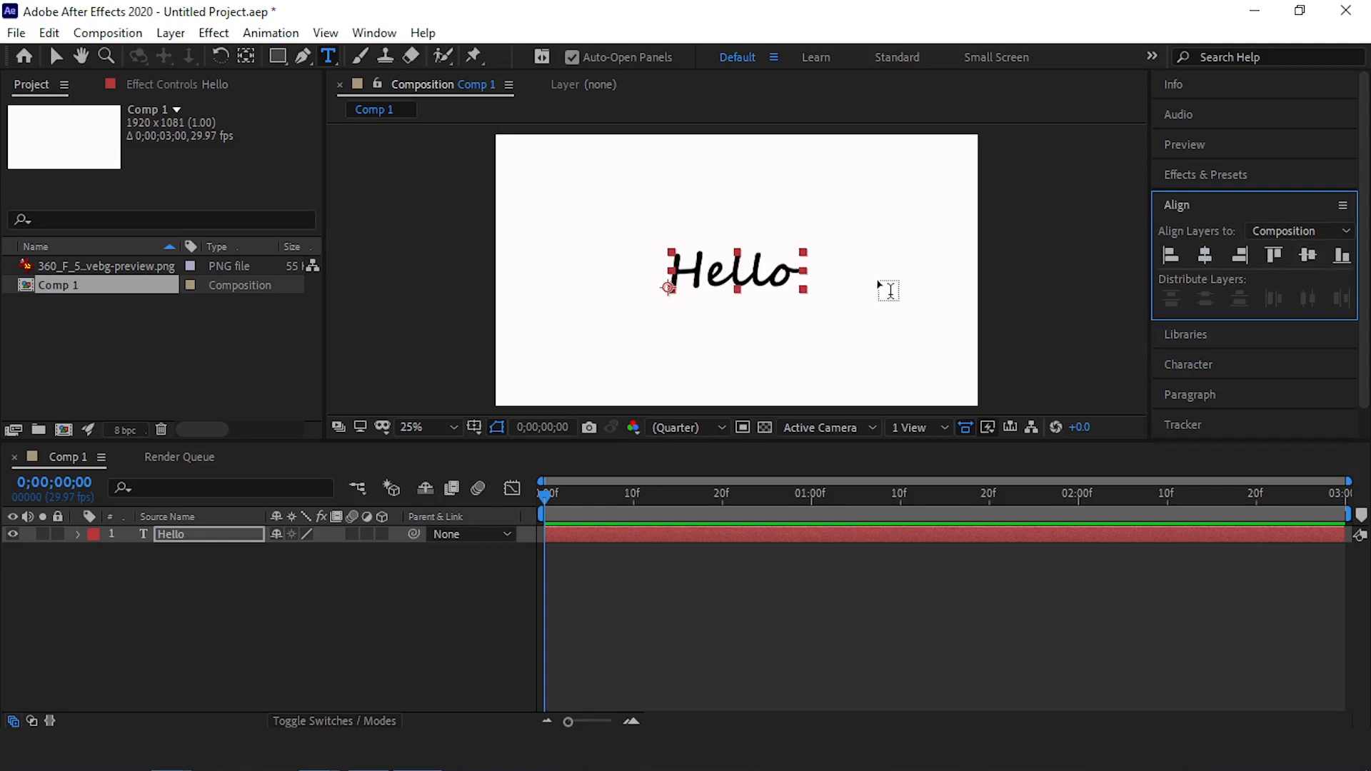
Trace the letter H on the Hello layer with a Pen tool mask path, covering both stems and the crossbar
{"action": "left_click", "coordinate": [302, 58]}
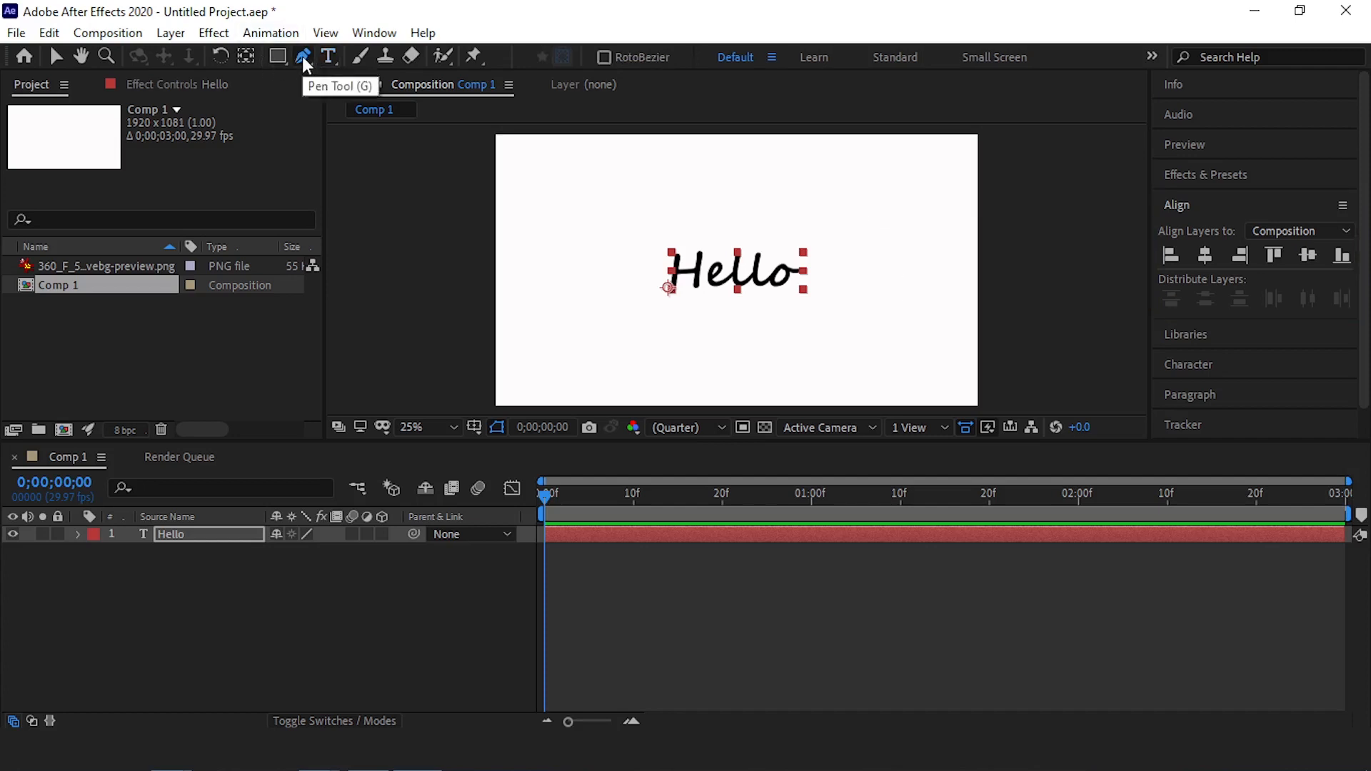
{"action": "left_click", "coordinate": [193, 534]}
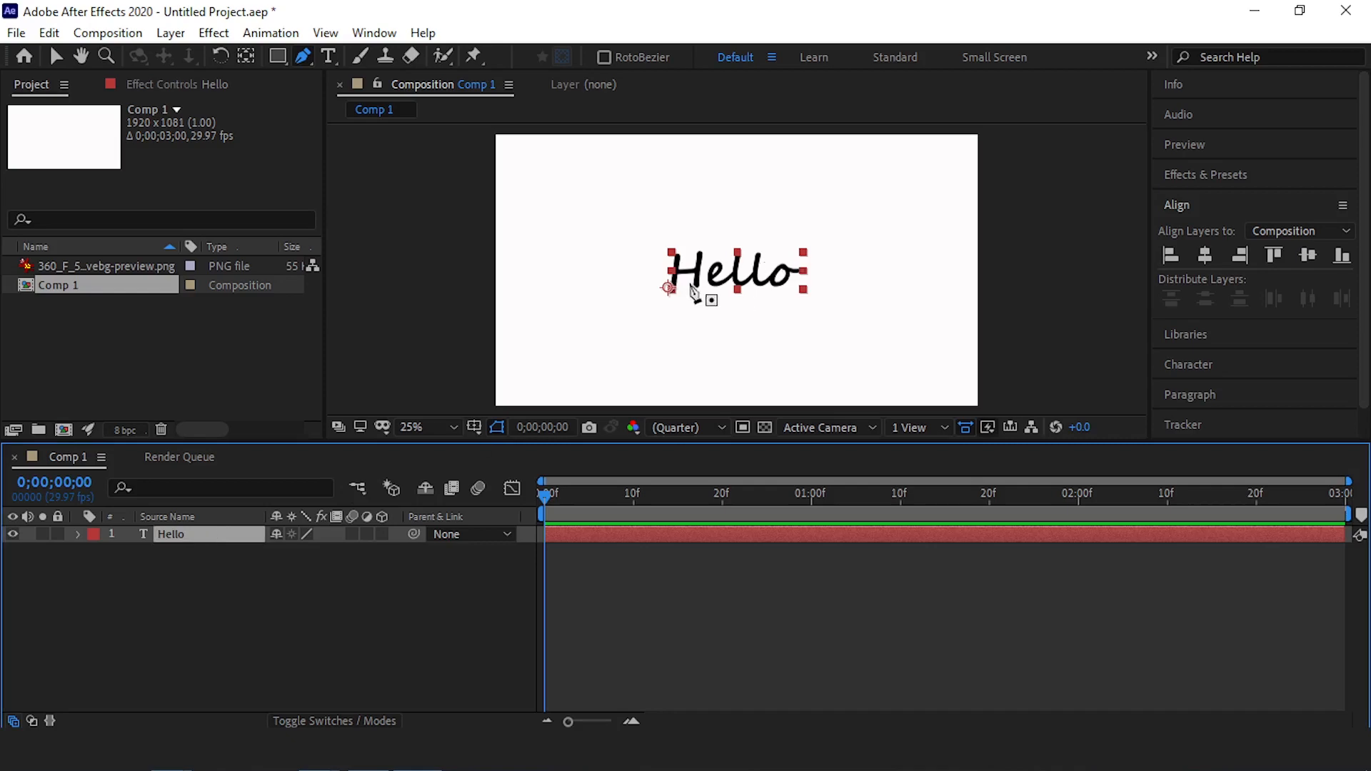
{"action": "scroll", "coordinate": [691, 293], "scroll_direction": "up", "scroll_amount": 2}
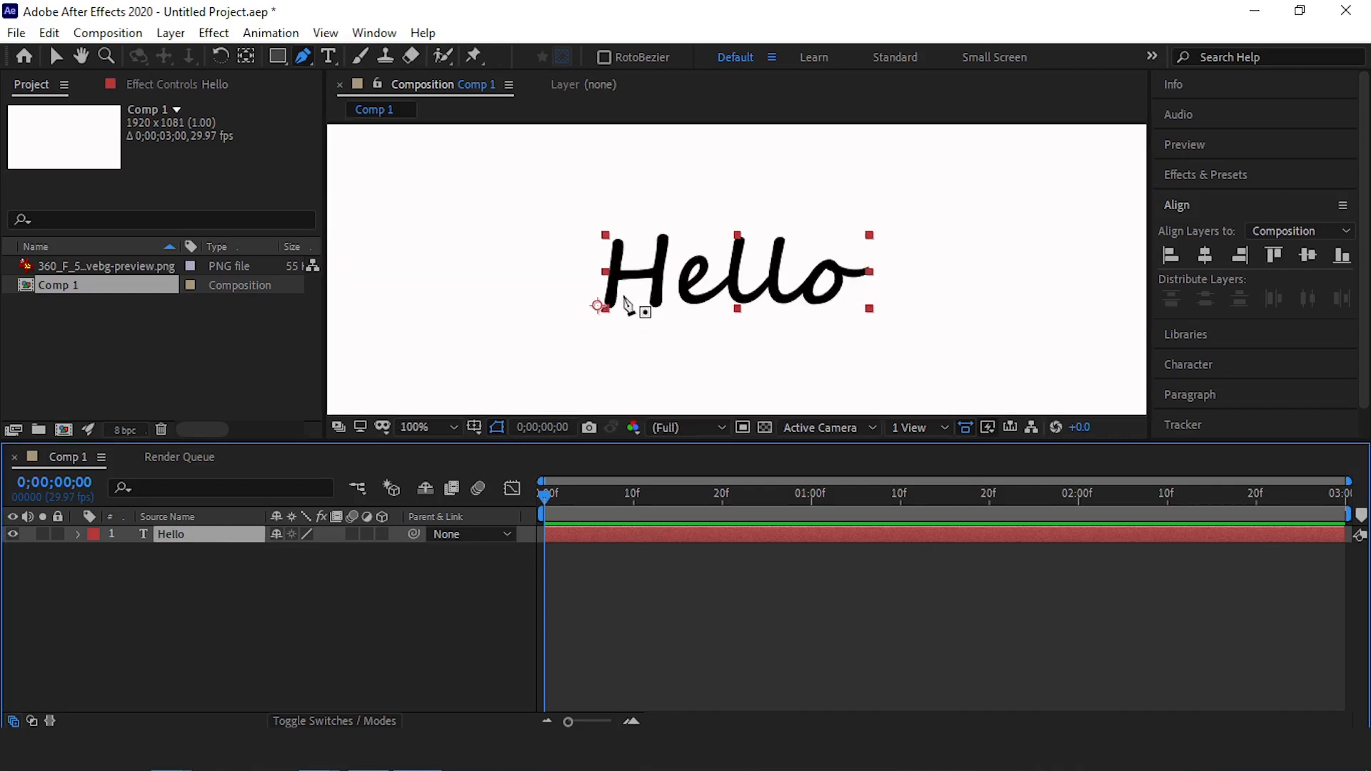
{"action": "scroll", "coordinate": [614, 314], "scroll_direction": "up", "scroll_amount": 2}
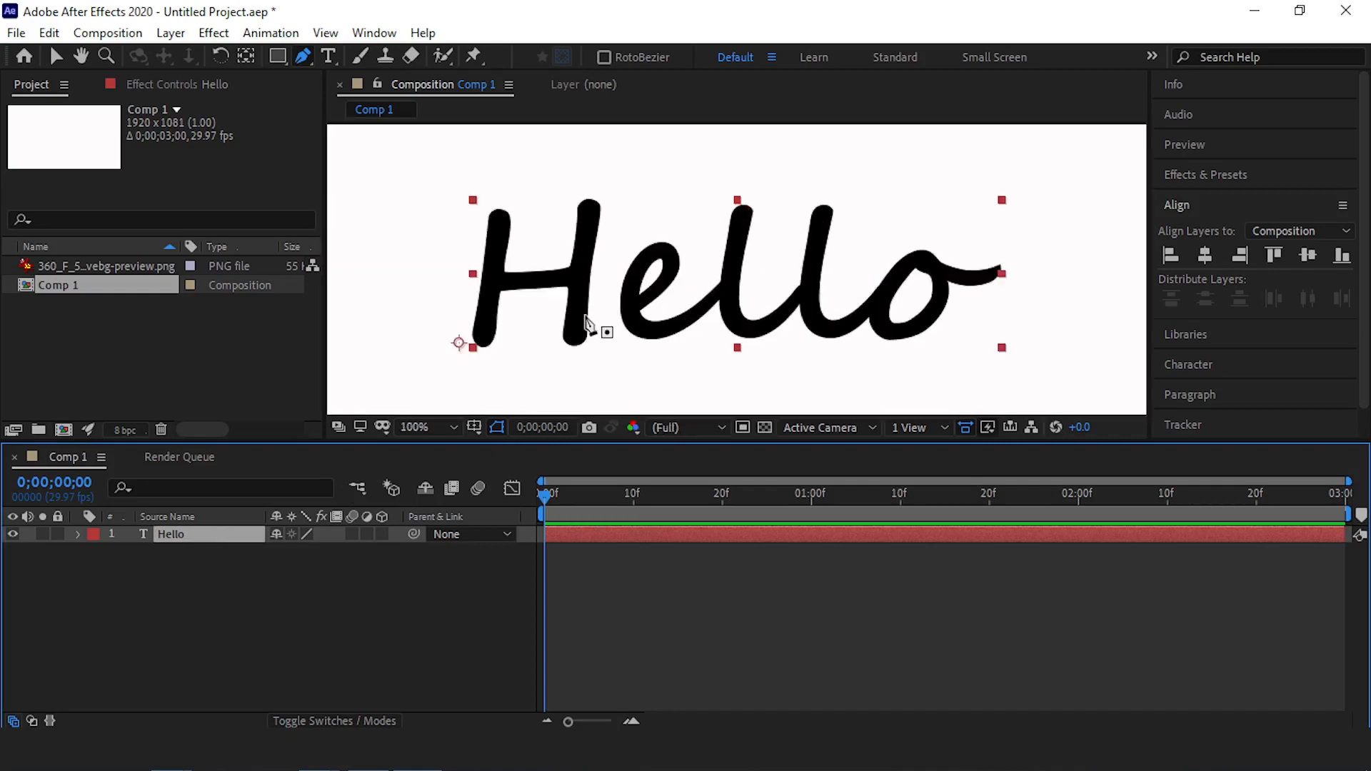
{"action": "left_click", "coordinate": [501, 215]}
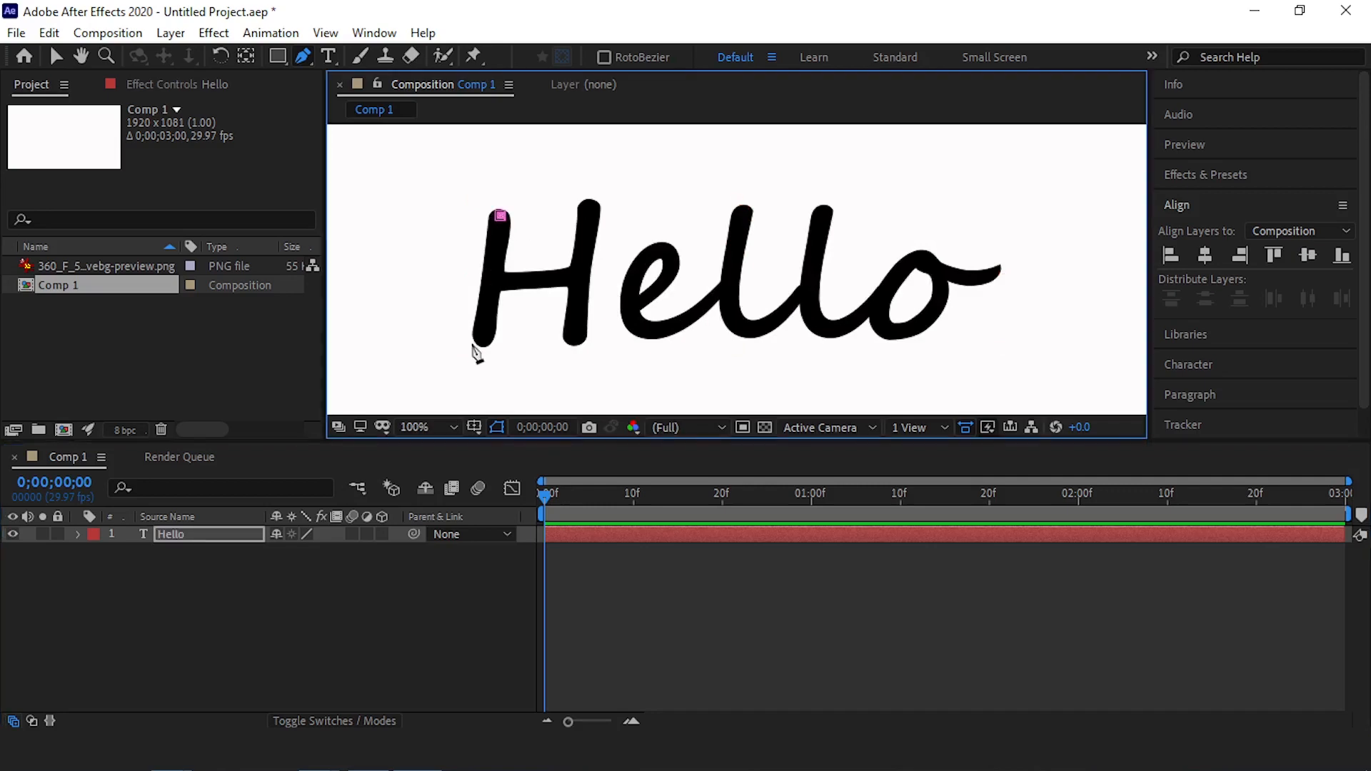
{"action": "left_click", "coordinate": [492, 278]}
{"action": "left_click", "coordinate": [503, 278]}
{"action": "left_click", "coordinate": [578, 277]}
{"action": "left_click", "coordinate": [588, 205]}
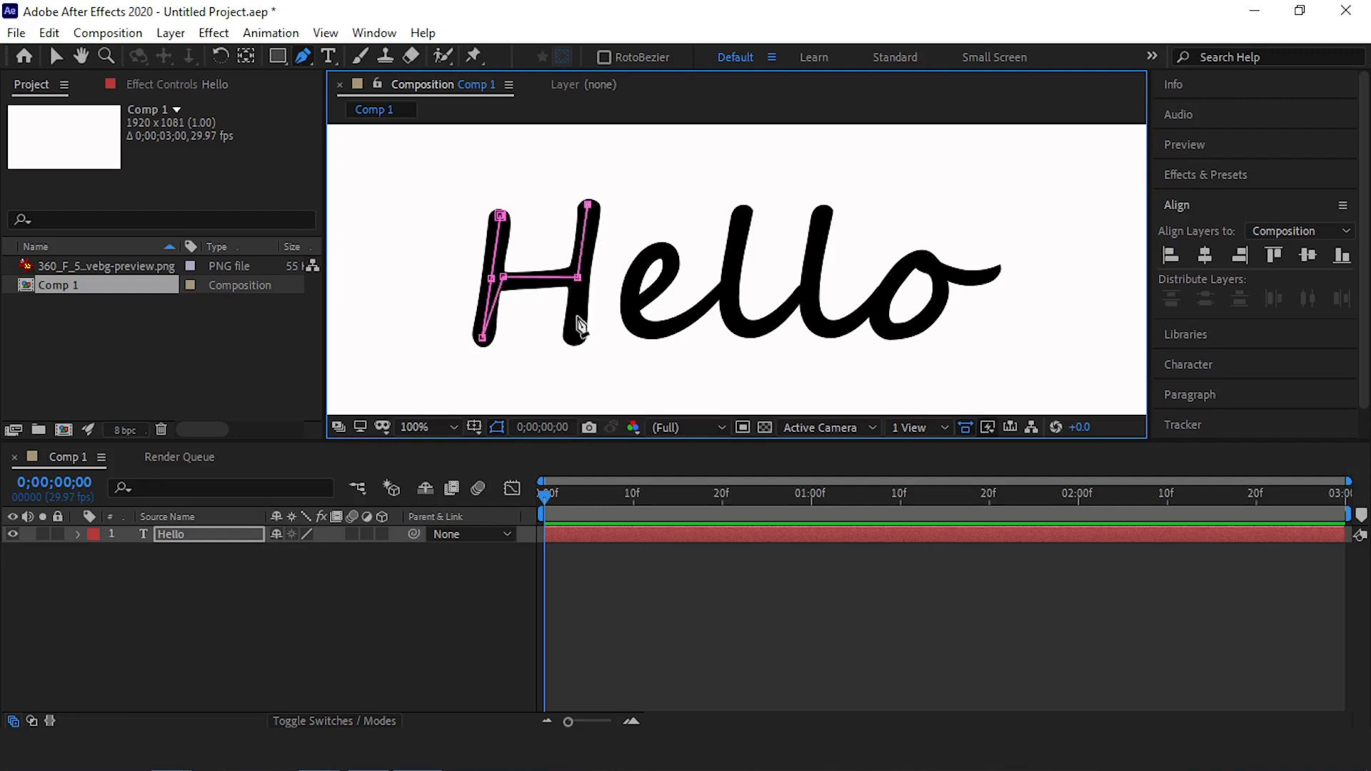
{"action": "left_click", "coordinate": [575, 336]}
Continue the mask path from the foot of the H in a curve around the letter e up to the first l
{"action": "left_click_drag", "start_coordinate": [577, 361], "coordinate": [590, 357]}
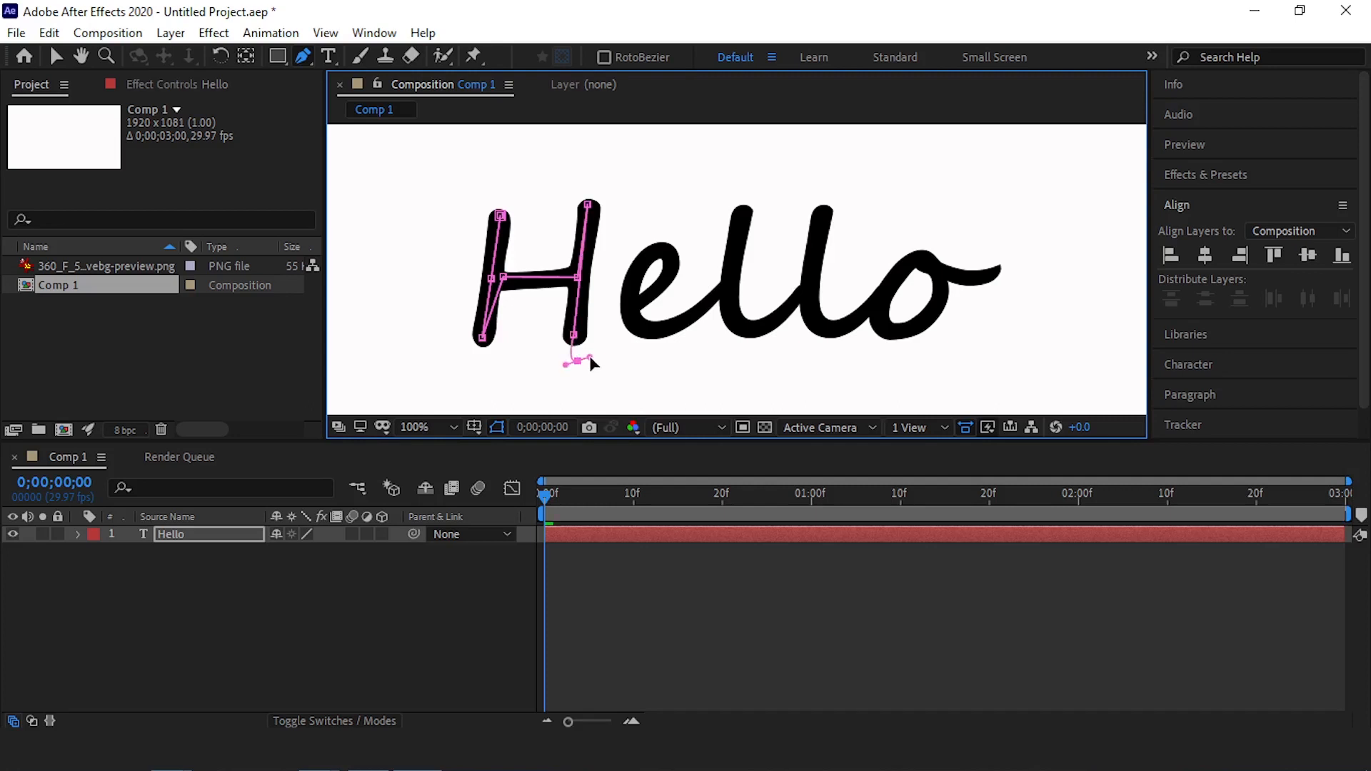
{"action": "left_click", "coordinate": [620, 311]}
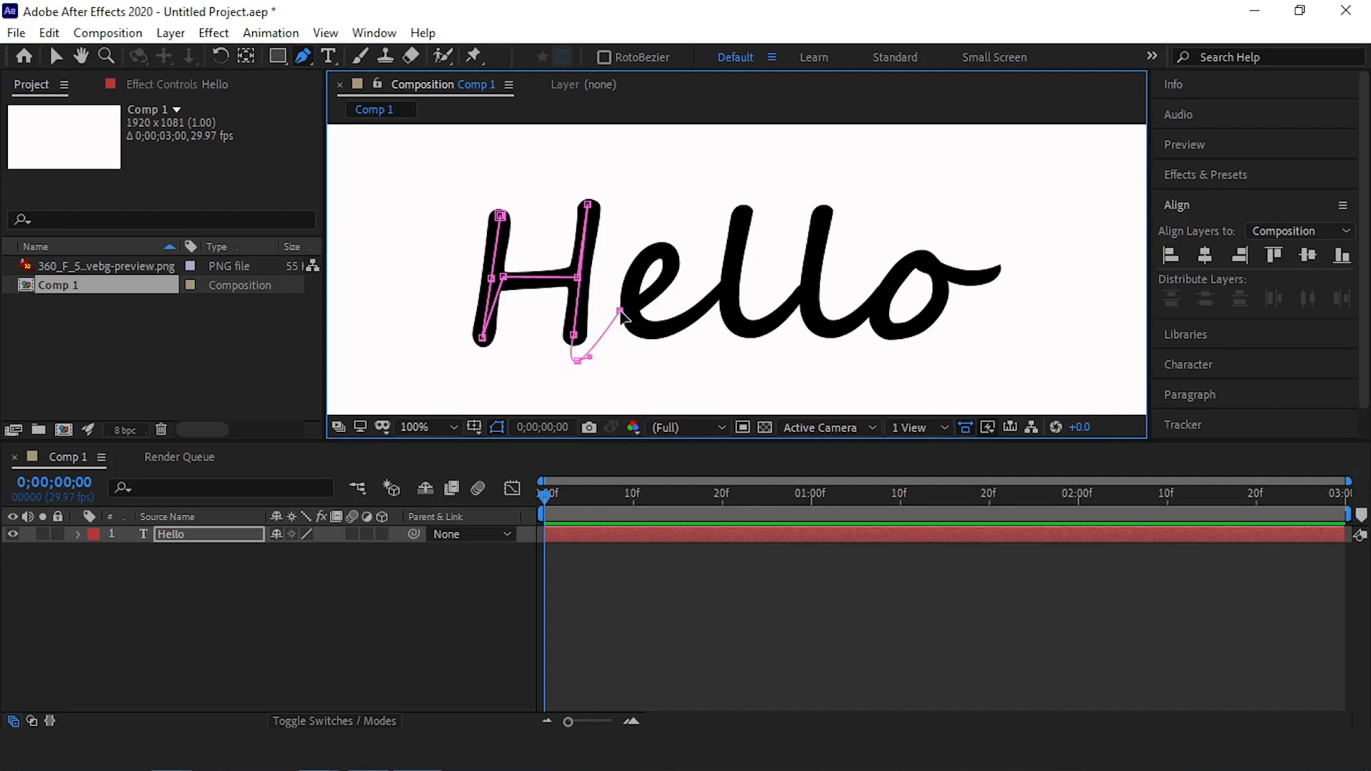
{"action": "left_click", "coordinate": [673, 275]}
{"action": "left_click_drag", "start_coordinate": [674, 278], "coordinate": [644, 267]}
{"action": "left_click_drag", "start_coordinate": [657, 331], "coordinate": [700, 324]}
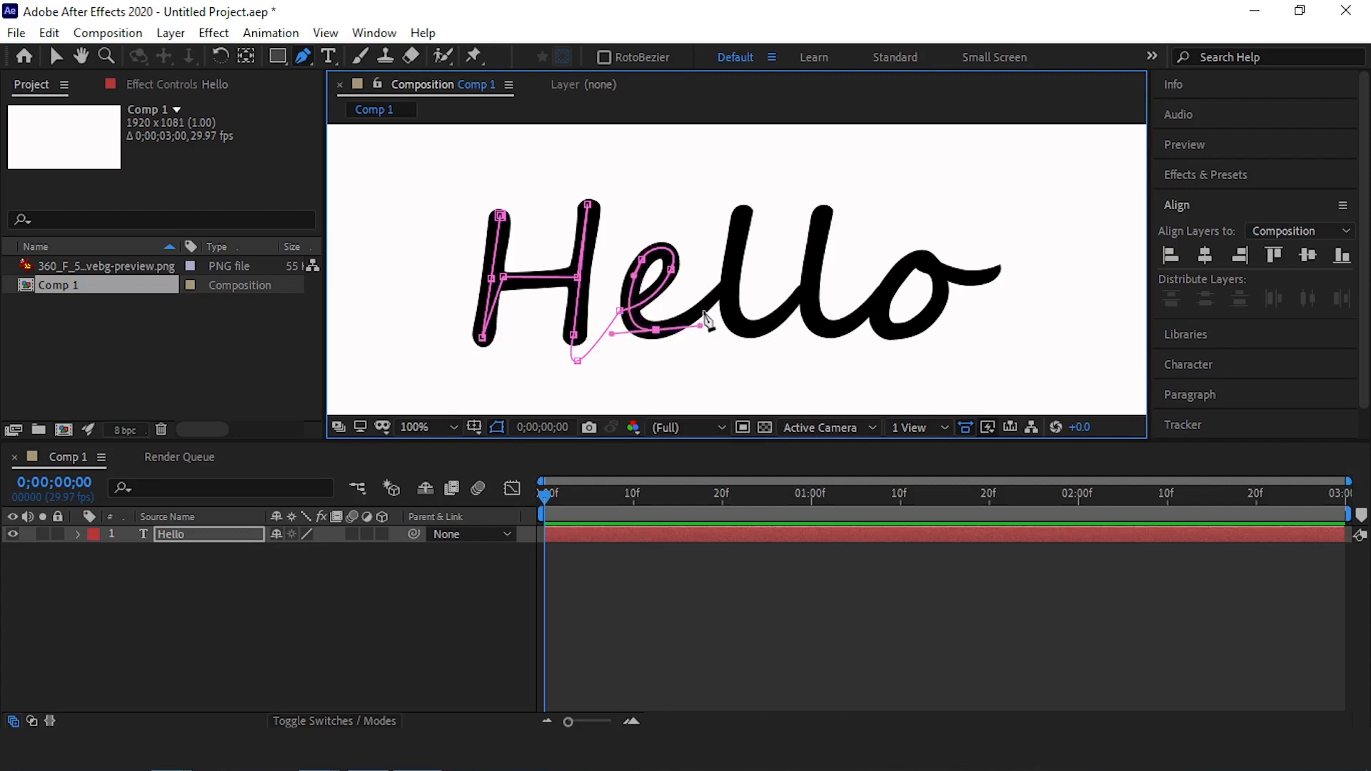
{"action": "left_click", "coordinate": [722, 287]}
Extend the mask path with curved segments through both letters l to the start of the o
{"action": "left_click_drag", "start_coordinate": [744, 213], "coordinate": [744, 201]}
{"action": "left_click_drag", "start_coordinate": [752, 329], "coordinate": [820, 296]}
{"action": "key", "text": "ctrl+z"}
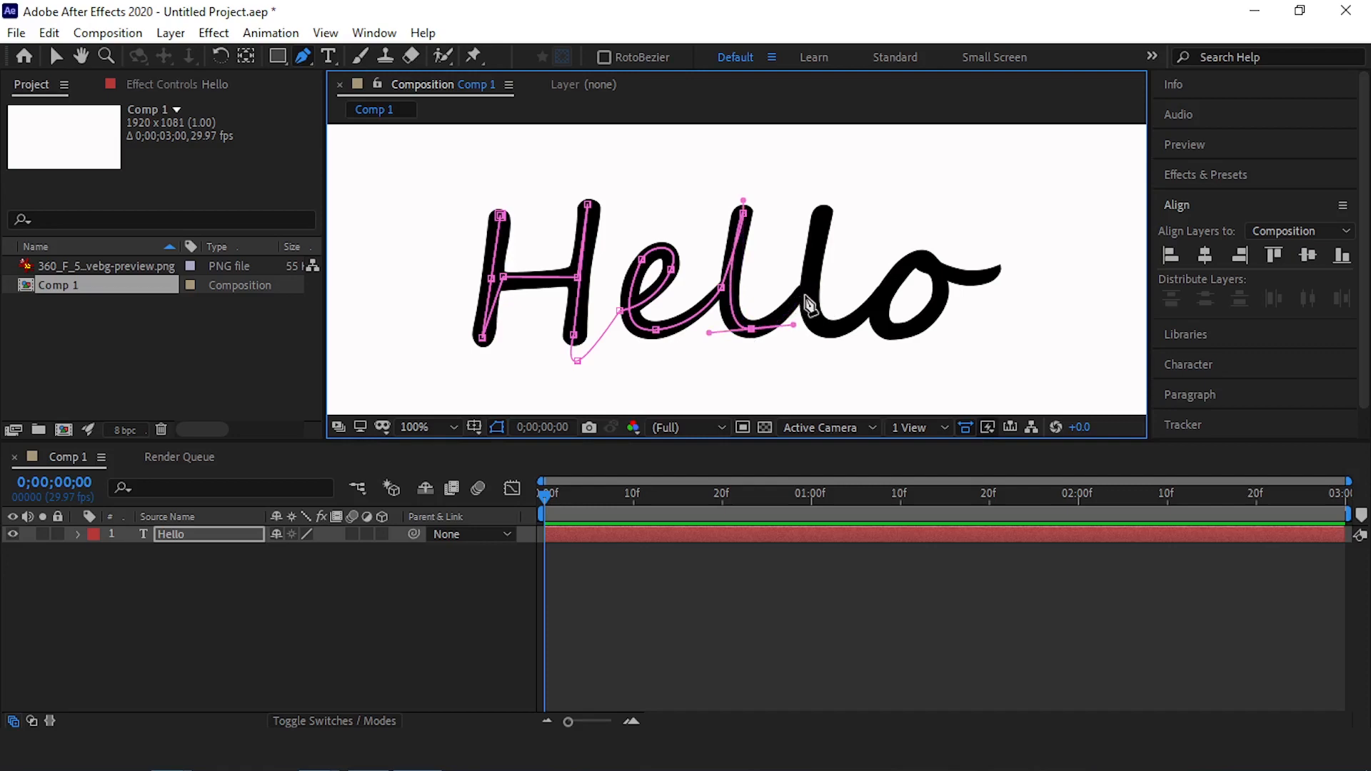
{"action": "left_click", "coordinate": [811, 271]}
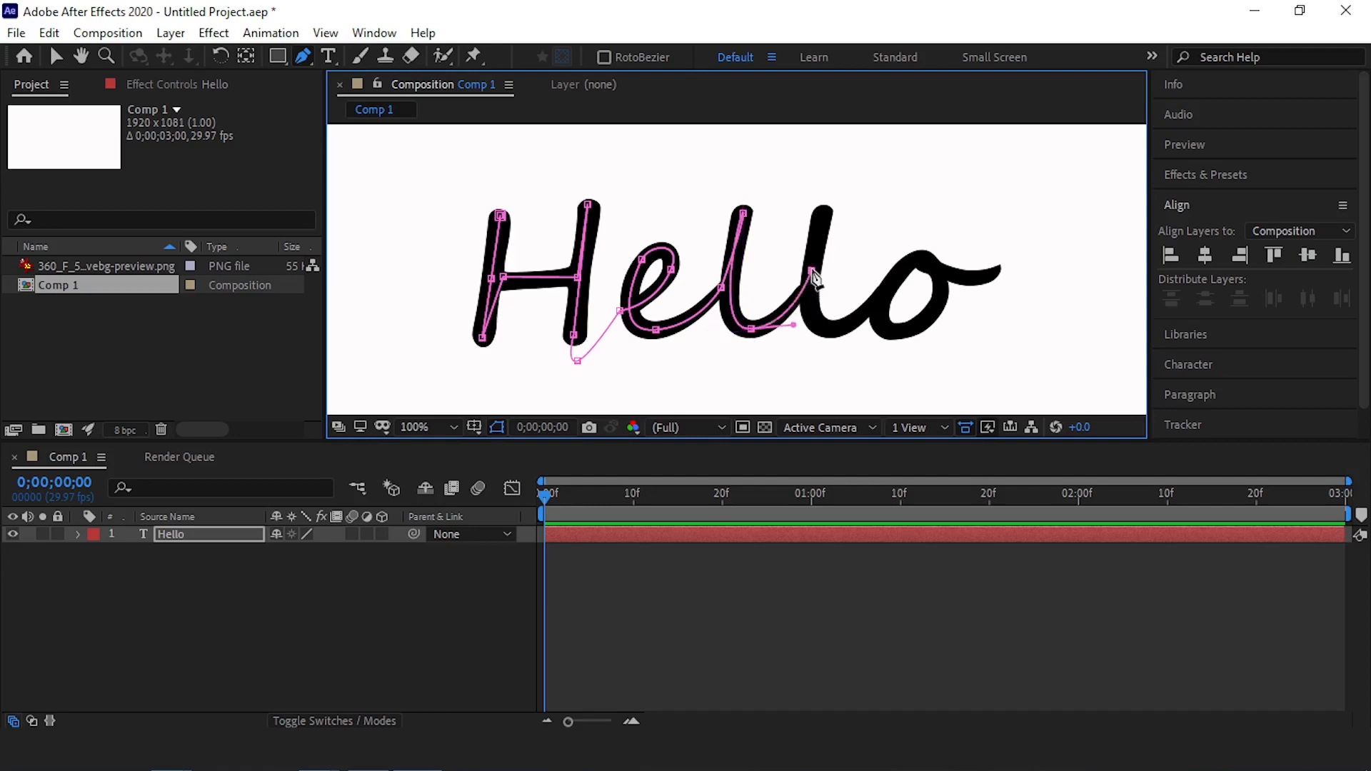
{"action": "left_click", "coordinate": [823, 212]}
{"action": "left_click_drag", "start_coordinate": [847, 327], "coordinate": [916, 304]}
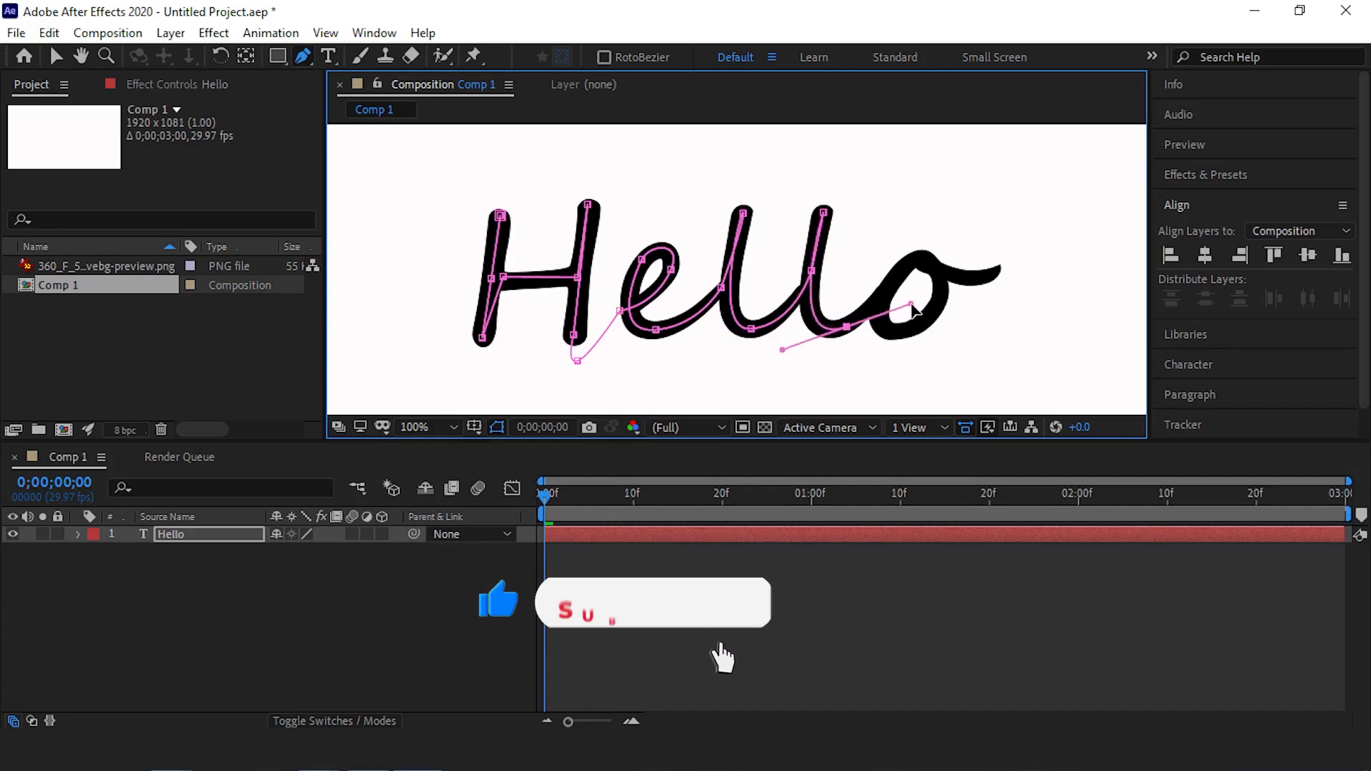
Trace the loop of the letter o and end the mask path at the tip of its tail
{"action": "left_click", "coordinate": [911, 261]}
{"action": "left_click_drag", "start_coordinate": [922, 312], "coordinate": [940, 353]}
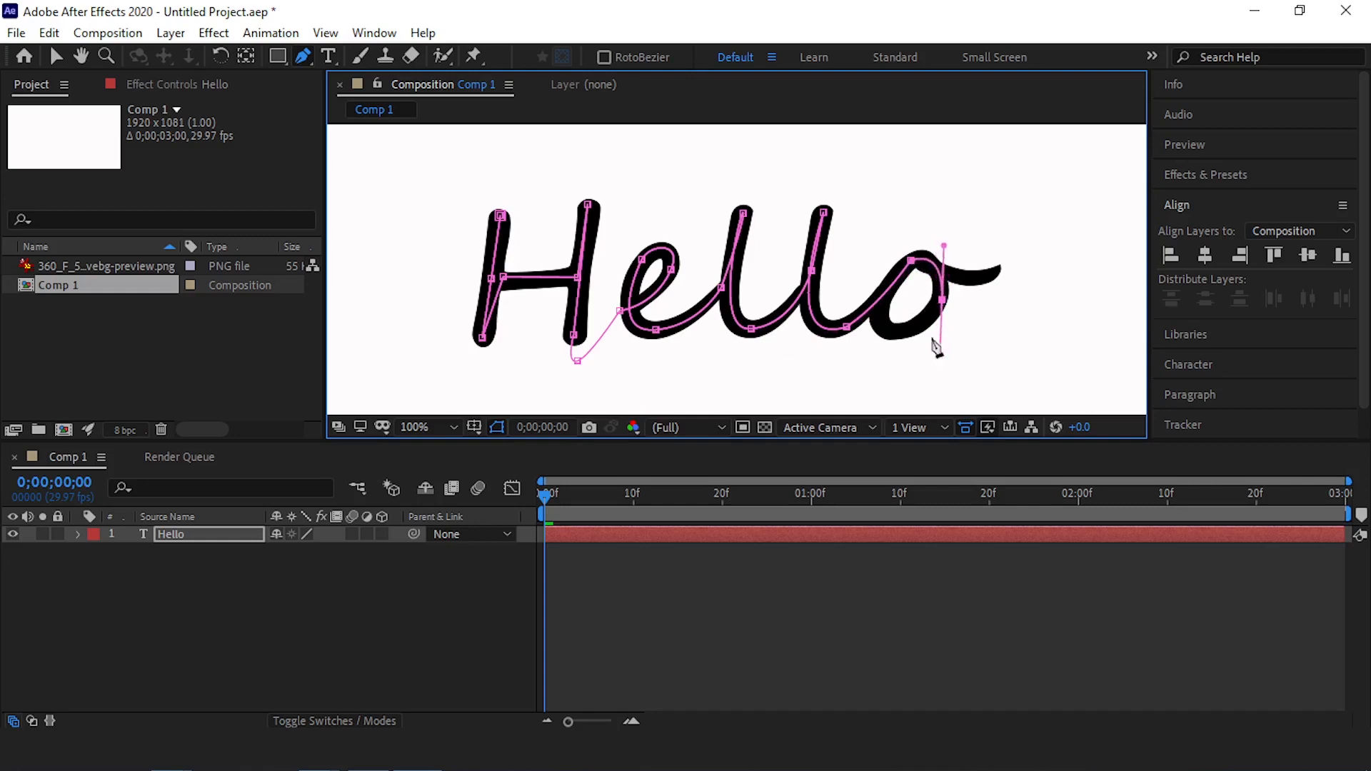
{"action": "left_click", "coordinate": [883, 328]}
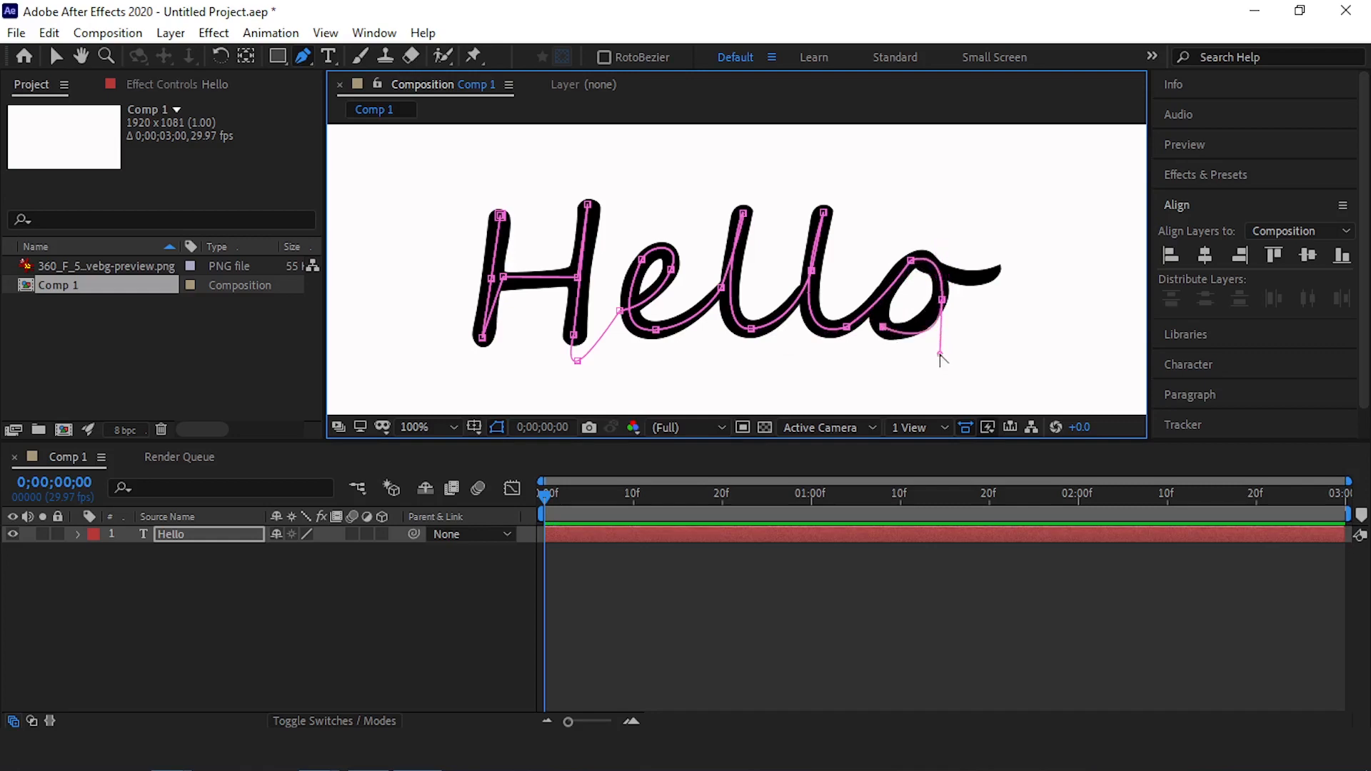
{"action": "left_click_drag", "start_coordinate": [940, 354], "coordinate": [933, 333]}
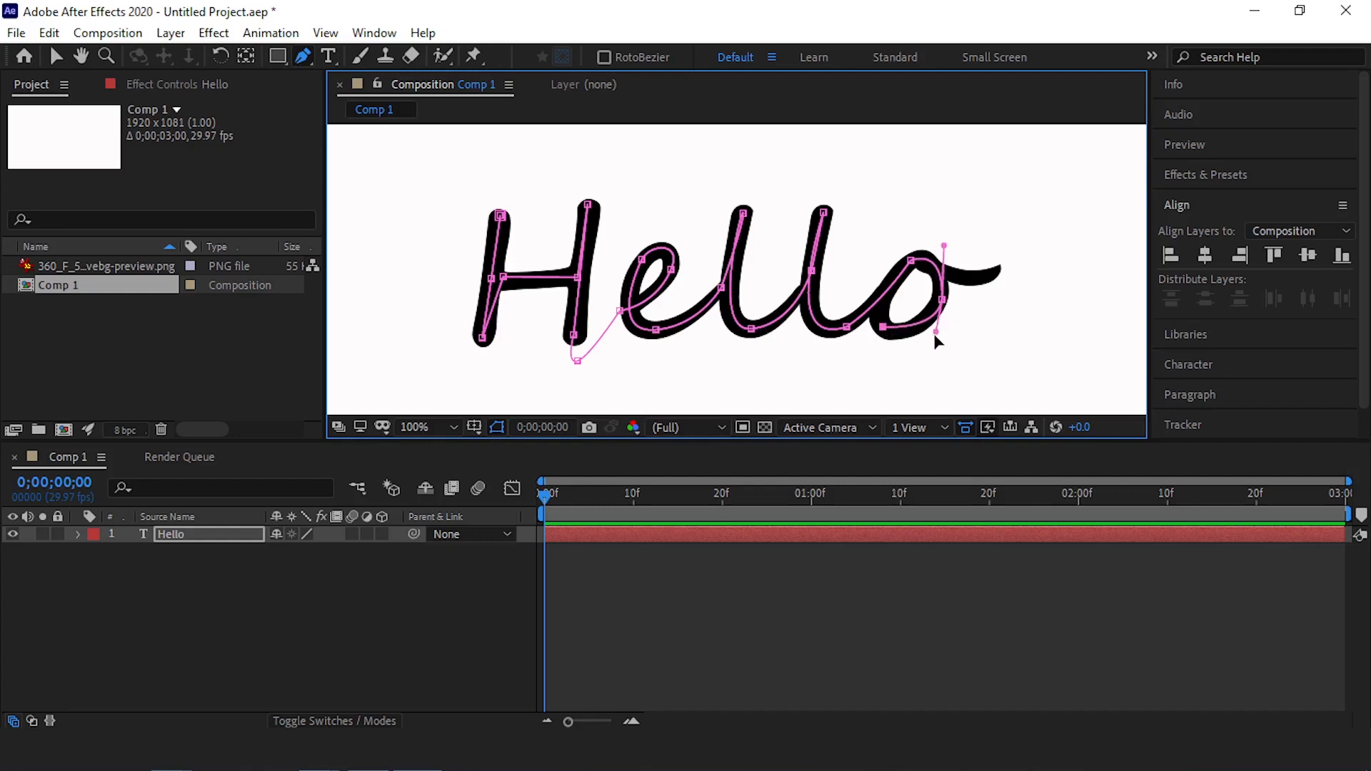
{"action": "left_click", "coordinate": [897, 275]}
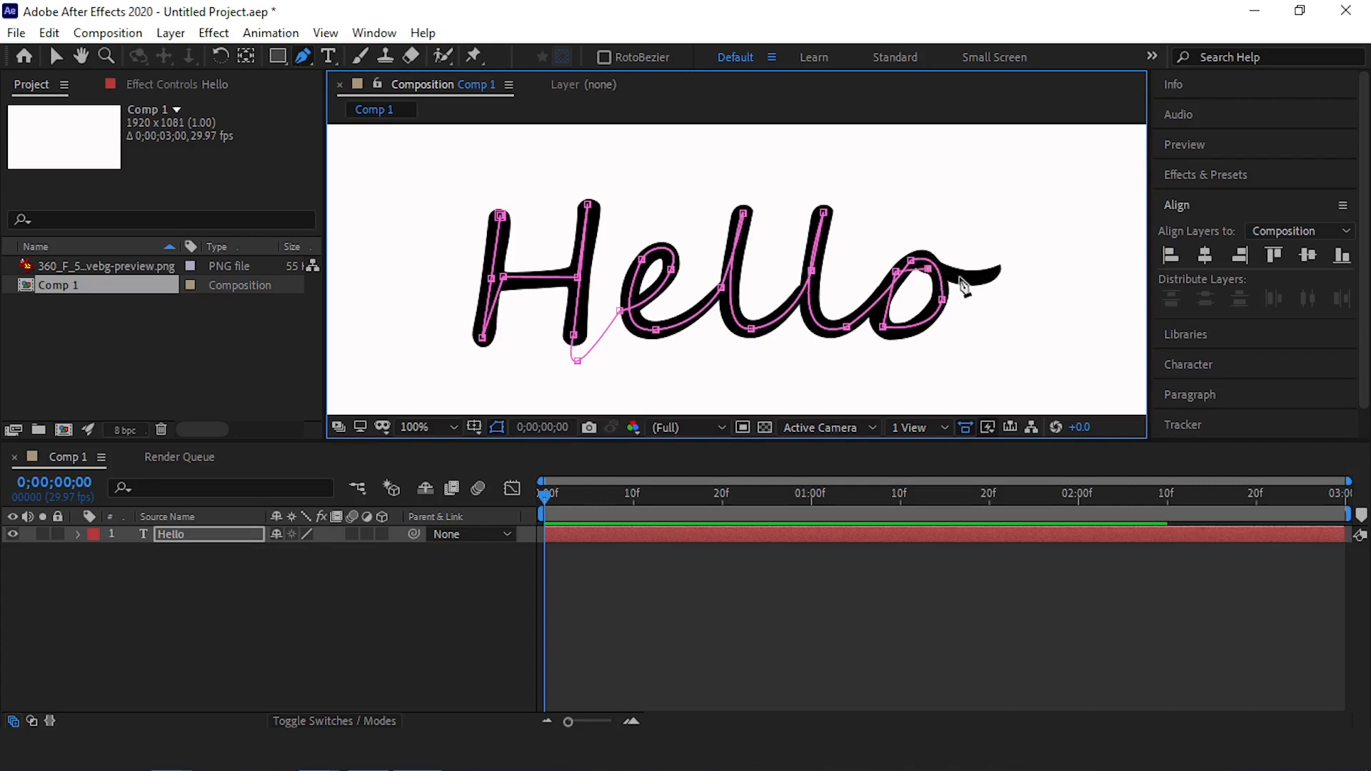
{"action": "left_click", "coordinate": [996, 270]}
{"action": "left_click_drag", "start_coordinate": [1018, 258], "coordinate": [1025, 254]}
Move the two closing path points at the top of the o onto the black stroke and convert them to smooth curves
{"action": "scroll", "coordinate": [979, 247], "scroll_direction": "up", "scroll_amount": 1}
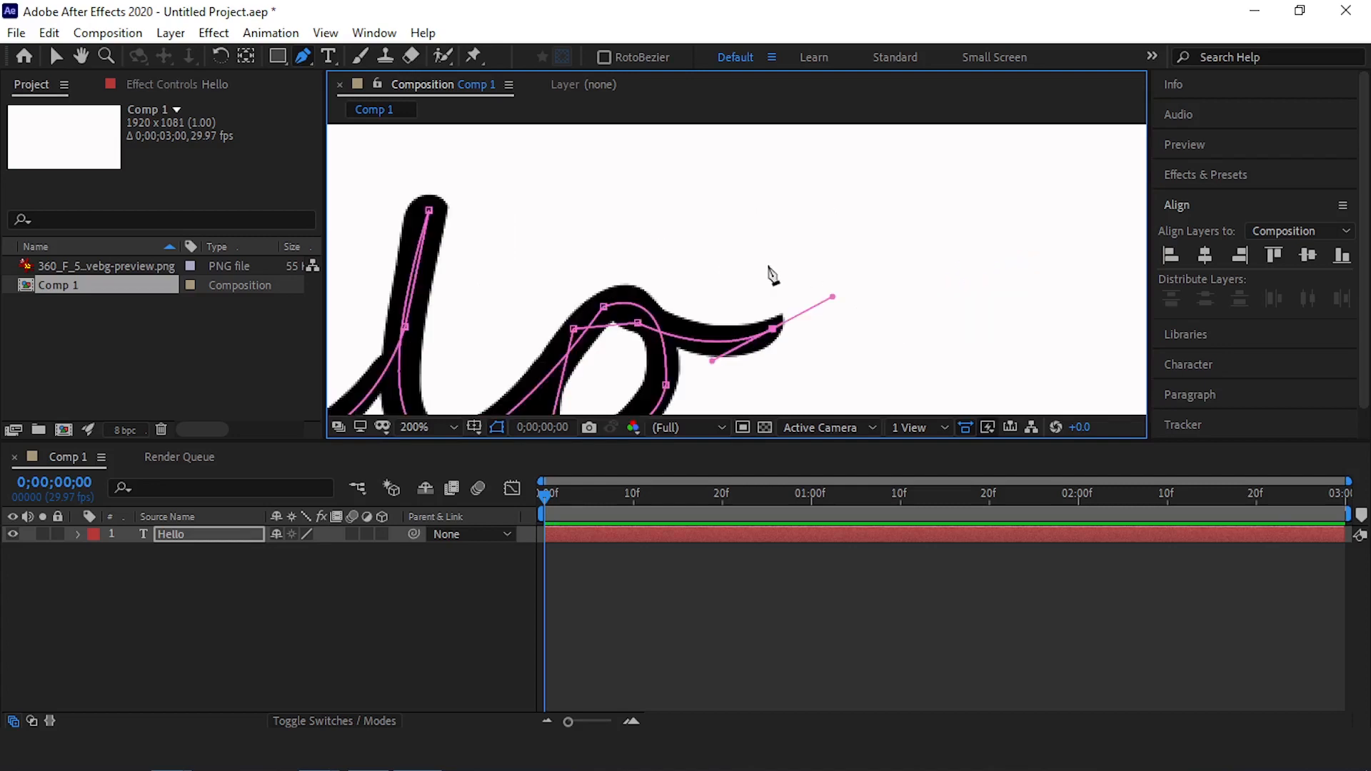
{"action": "scroll", "coordinate": [549, 365], "scroll_direction": "up", "scroll_amount": 1}
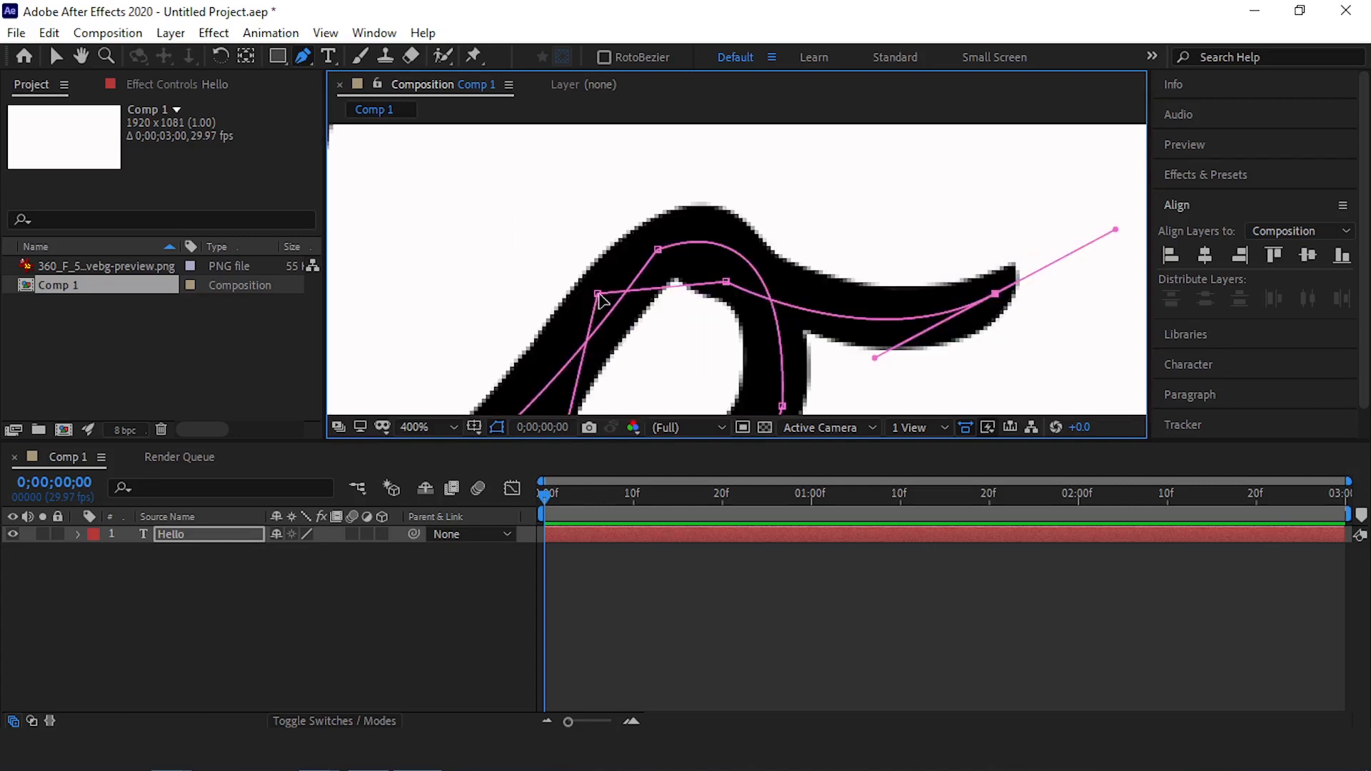
{"action": "left_click_drag", "start_coordinate": [598, 293], "coordinate": [632, 265]}
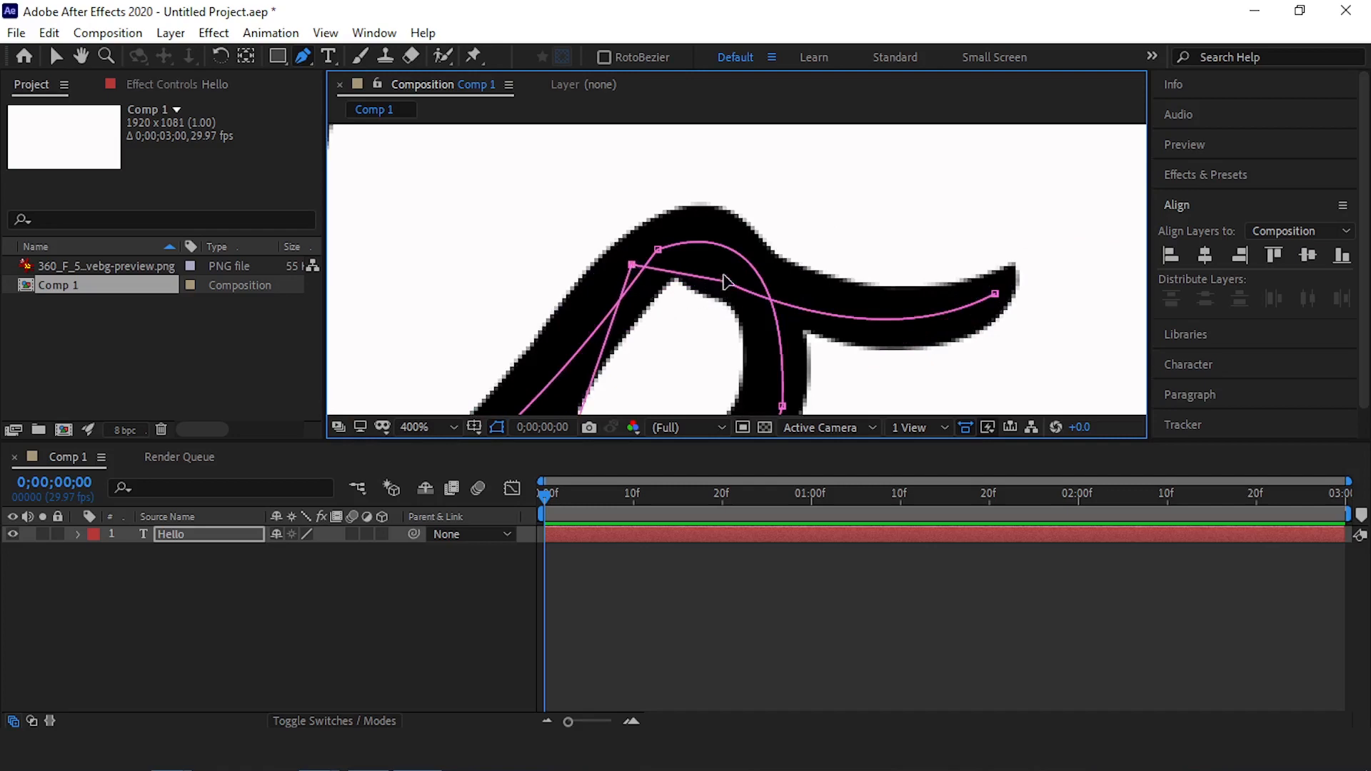
{"action": "left_click_drag", "start_coordinate": [724, 280], "coordinate": [719, 232]}
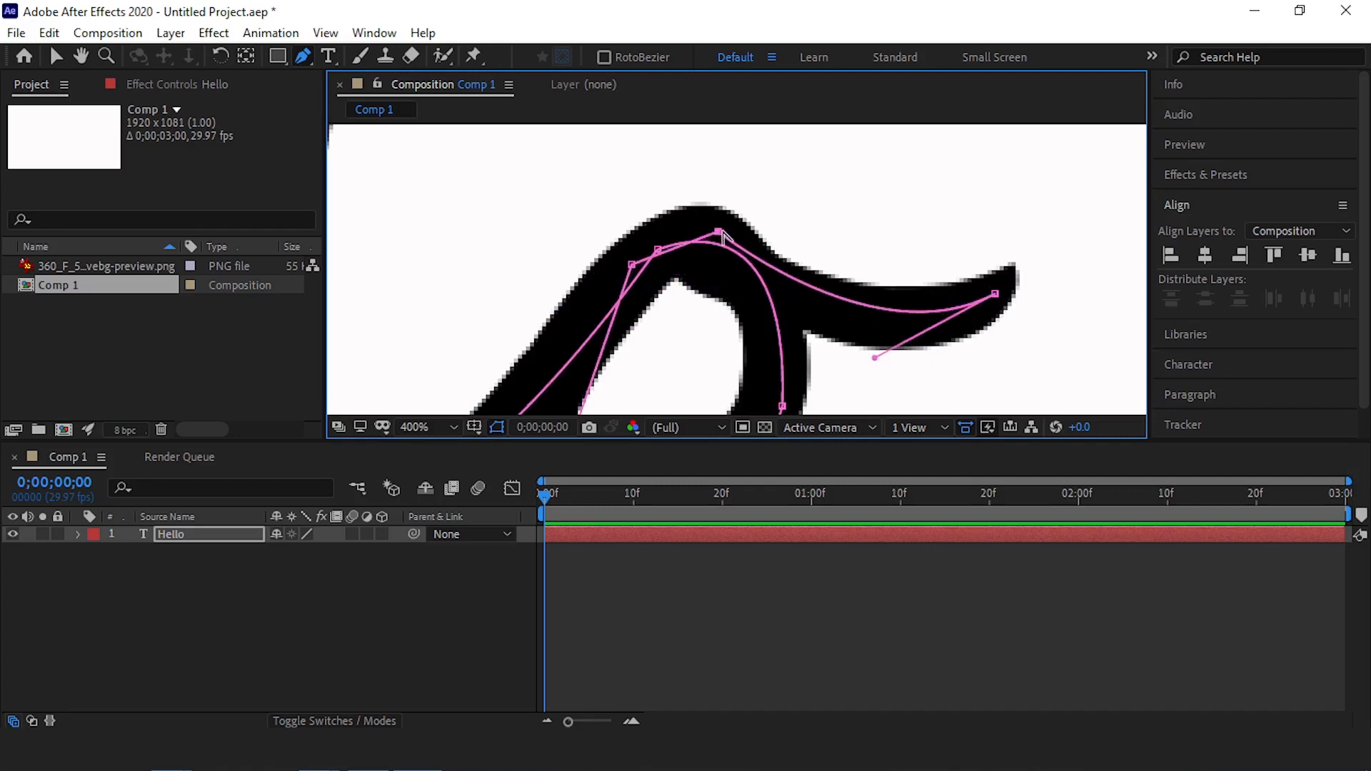
{"action": "left_click", "coordinate": [720, 232], "text": "alt"}
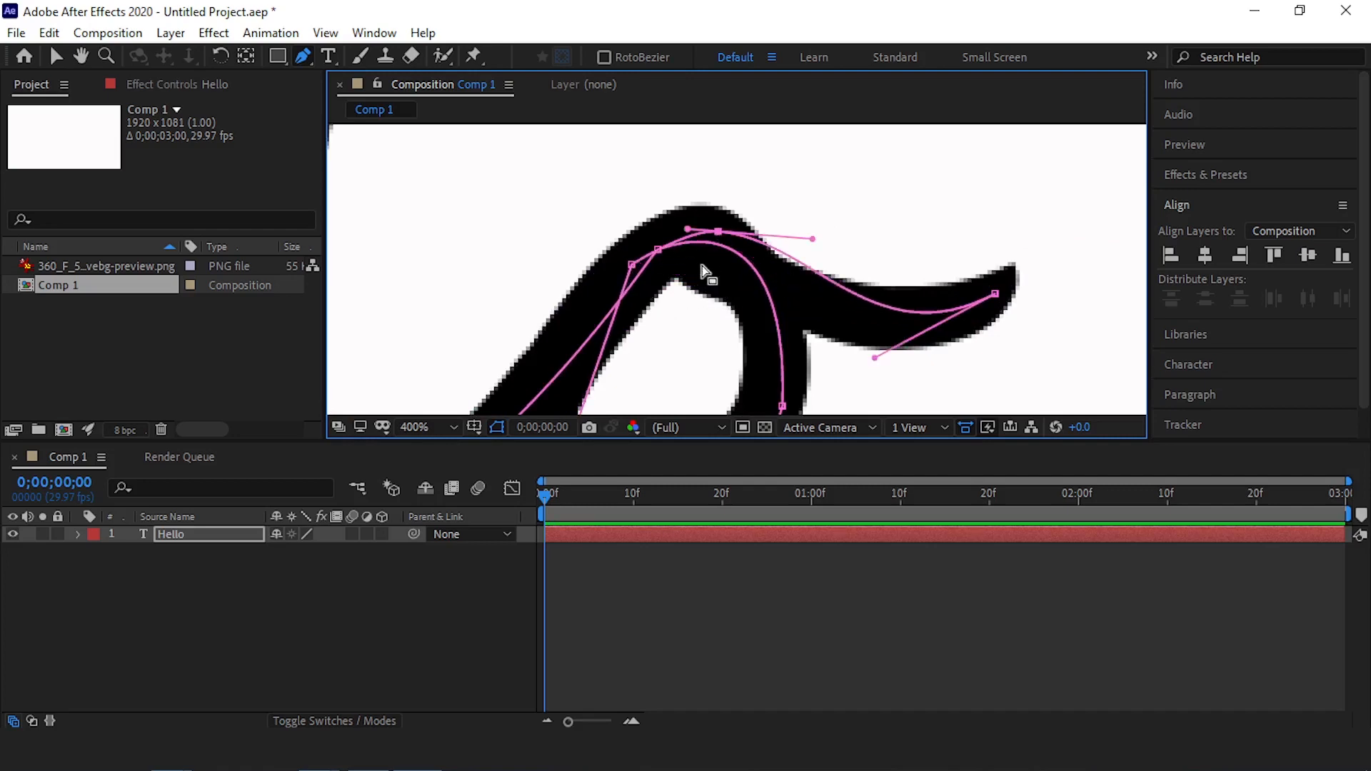
{"action": "left_click", "coordinate": [633, 266]}
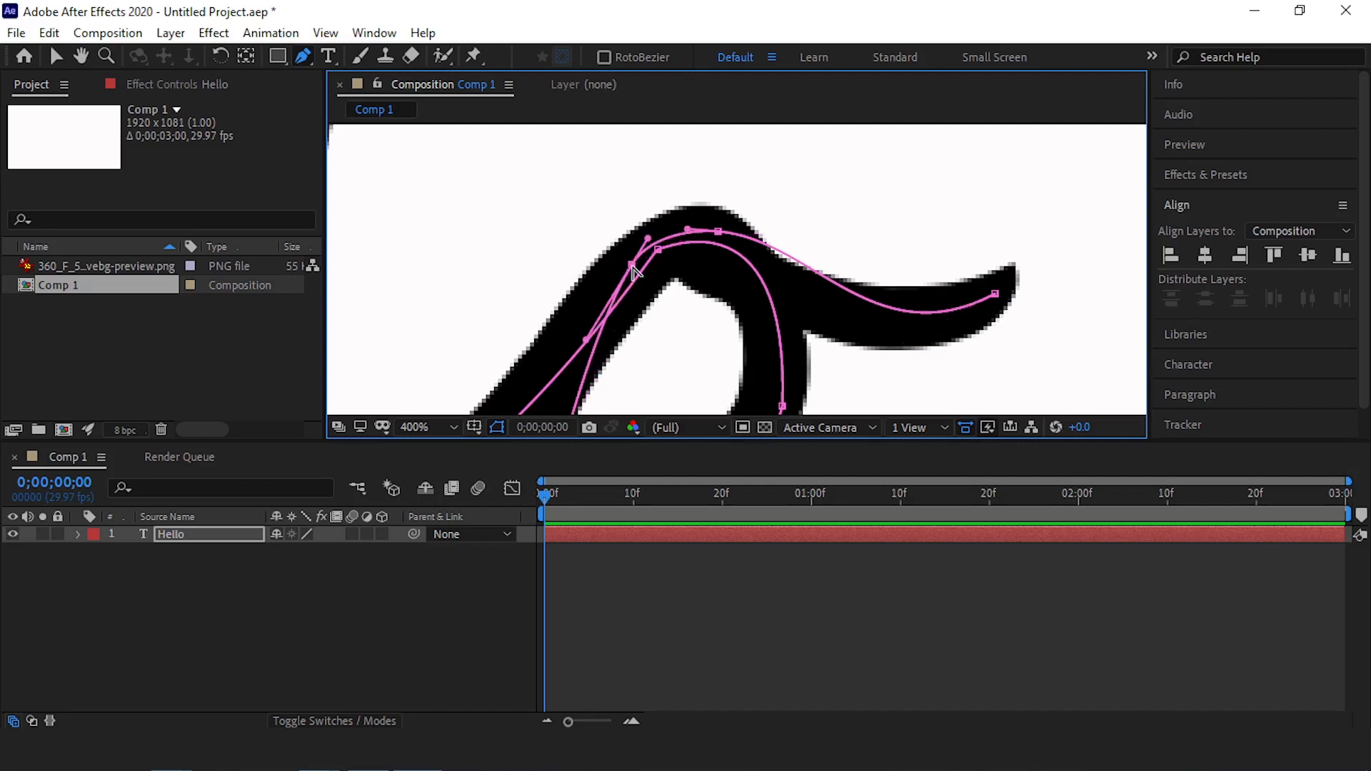
Convert the path point at the lower left of the o to a smooth curve
{"action": "scroll", "coordinate": [651, 223], "scroll_direction": "down", "scroll_amount": 1}
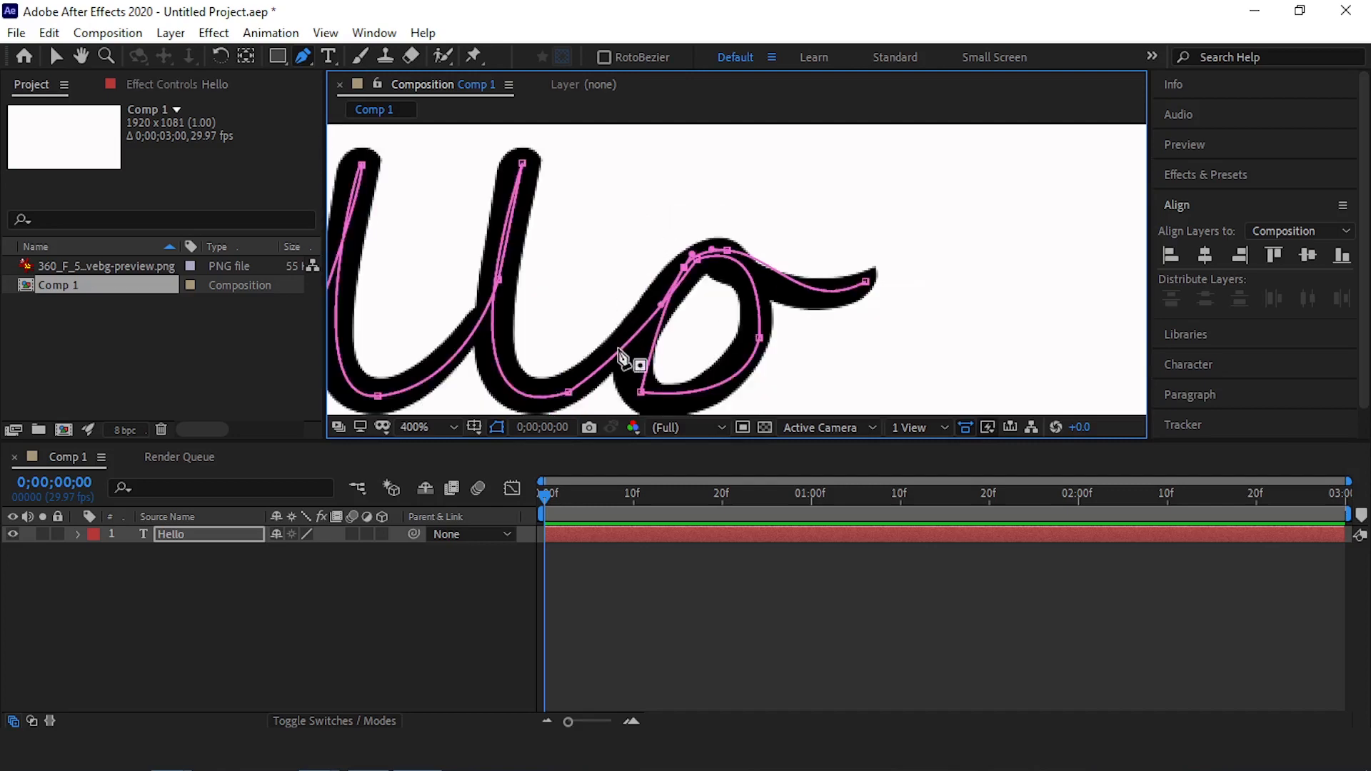
{"action": "scroll", "coordinate": [647, 314], "scroll_direction": "down", "scroll_amount": 1}
{"action": "left_click", "coordinate": [642, 389]}
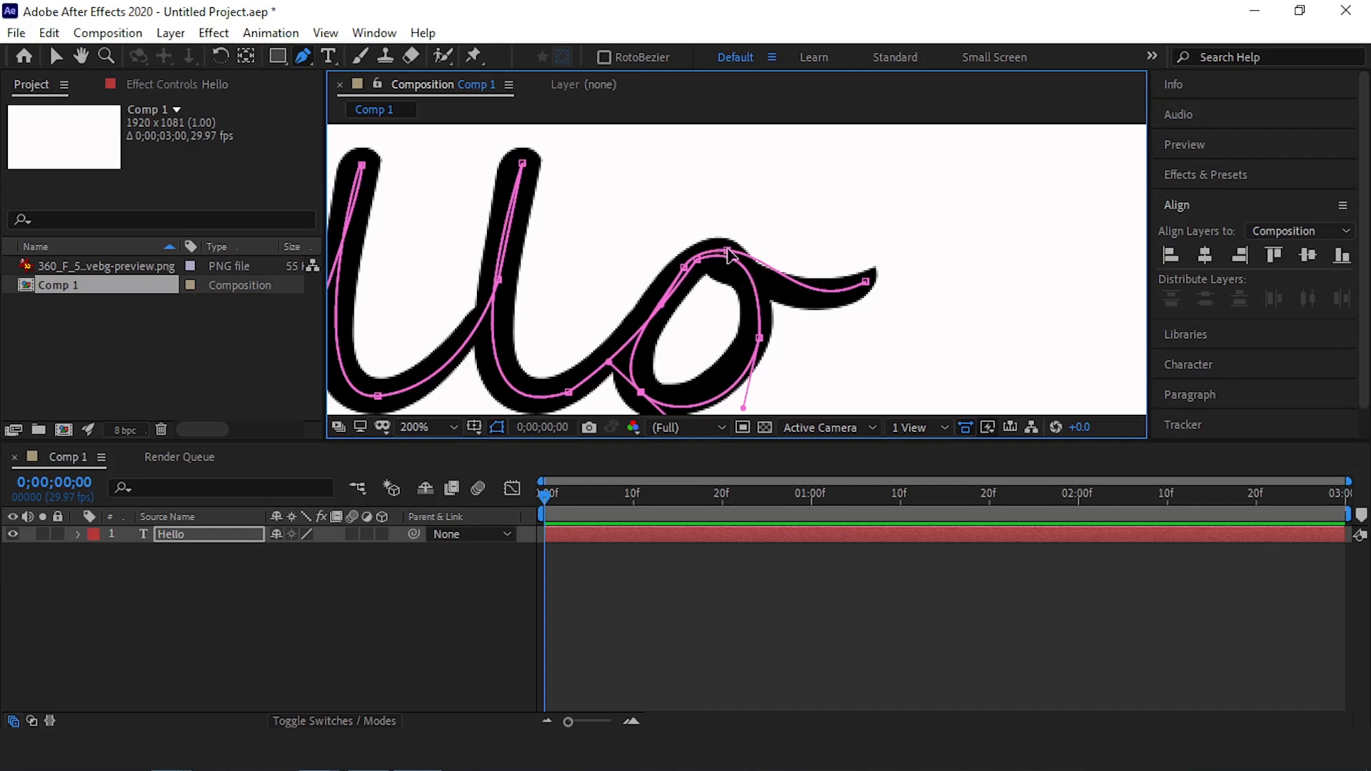
Reposition the path points and handles along the o's tail and upper curve to follow the middle of the letter
{"action": "left_click_drag", "start_coordinate": [727, 257], "coordinate": [756, 279]}
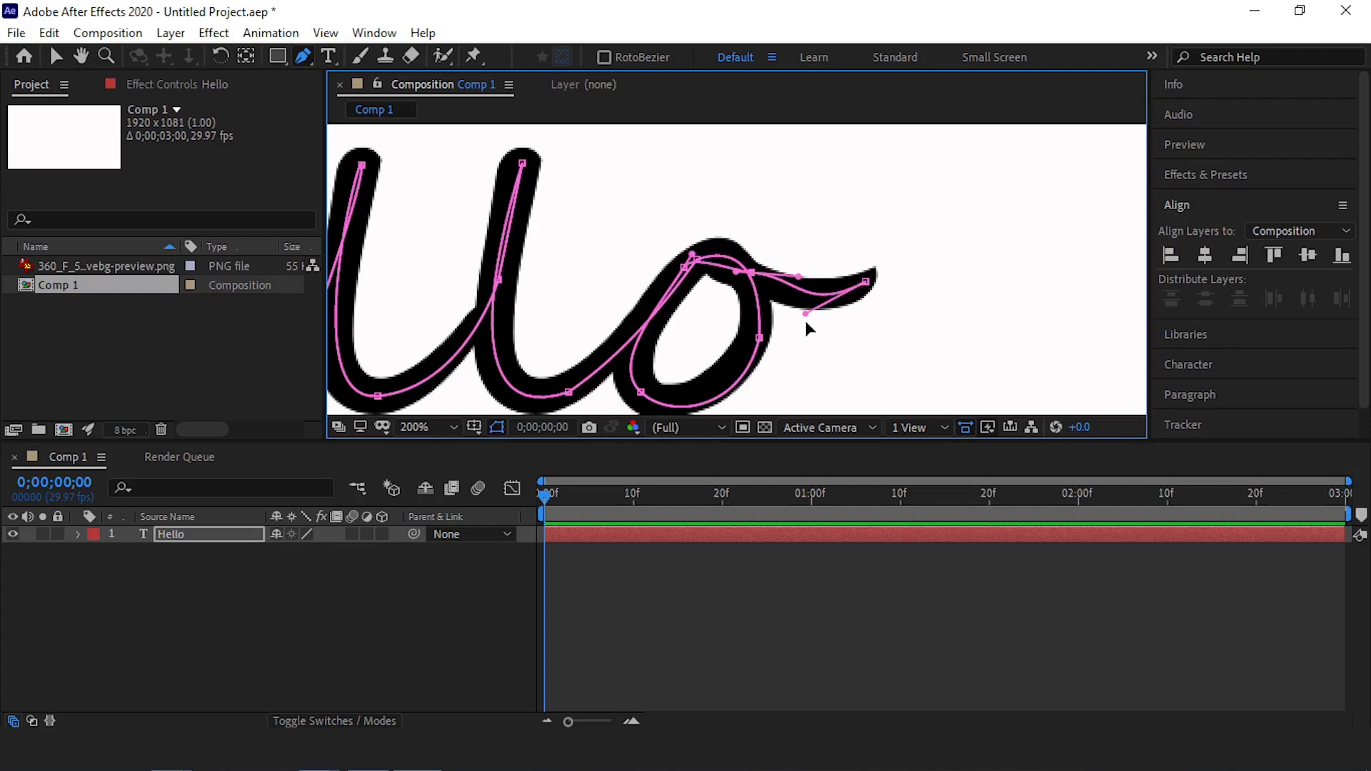
{"action": "left_click_drag", "start_coordinate": [868, 281], "coordinate": [881, 258]}
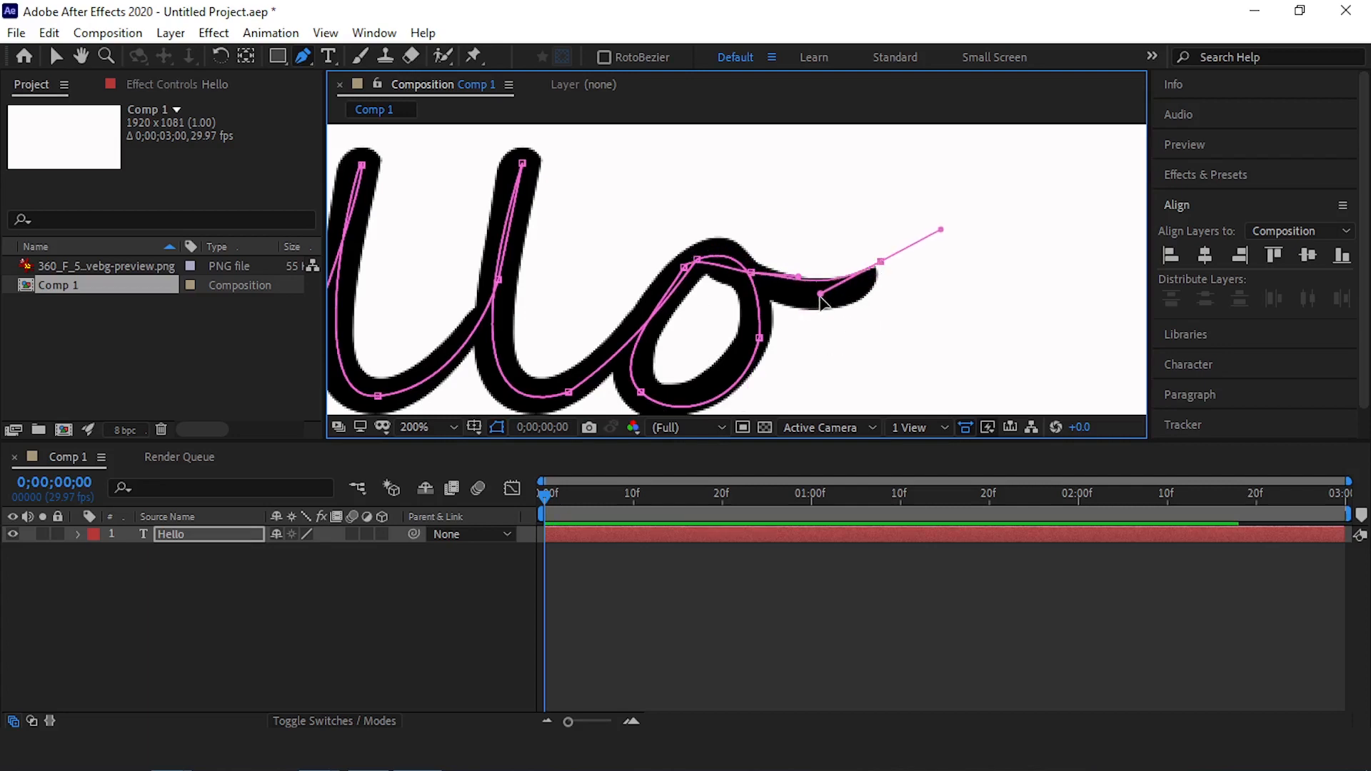
{"action": "mouse_move", "coordinate": [821, 294]}
{"action": "left_mouse_down"}
{"action": "mouse_move", "coordinate": [817, 318]}
{"action": "mouse_move", "coordinate": [794, 286]}
{"action": "mouse_move", "coordinate": [788, 299]}
{"action": "left_mouse_up"}
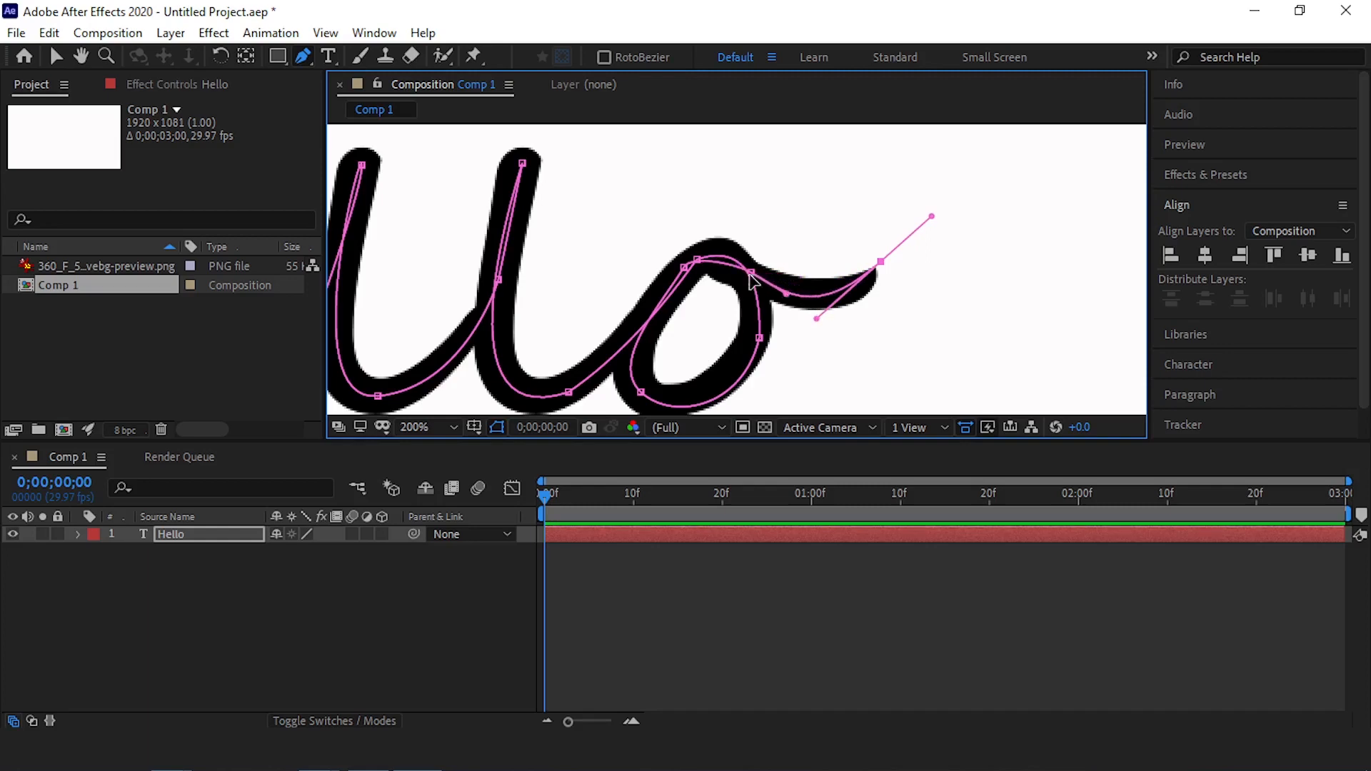
{"action": "left_click_drag", "start_coordinate": [696, 259], "coordinate": [664, 293]}
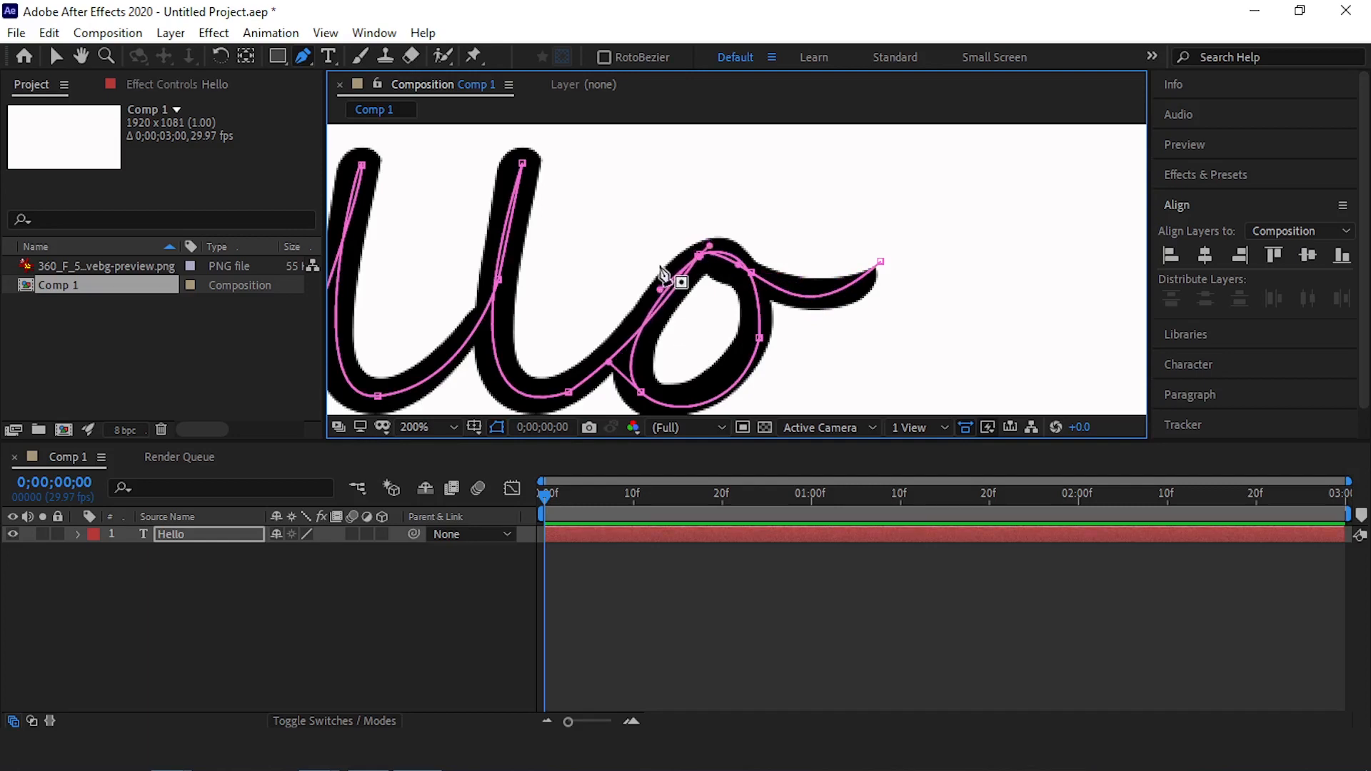
{"action": "left_click_drag", "start_coordinate": [757, 334], "coordinate": [758, 234]}
Align the path point at the start of the H's crossbar with the point on the letter's first stem
{"action": "key", "text": "comma"}
{"action": "scroll", "coordinate": [800, 214], "scroll_direction": "down", "scroll_amount": 2}
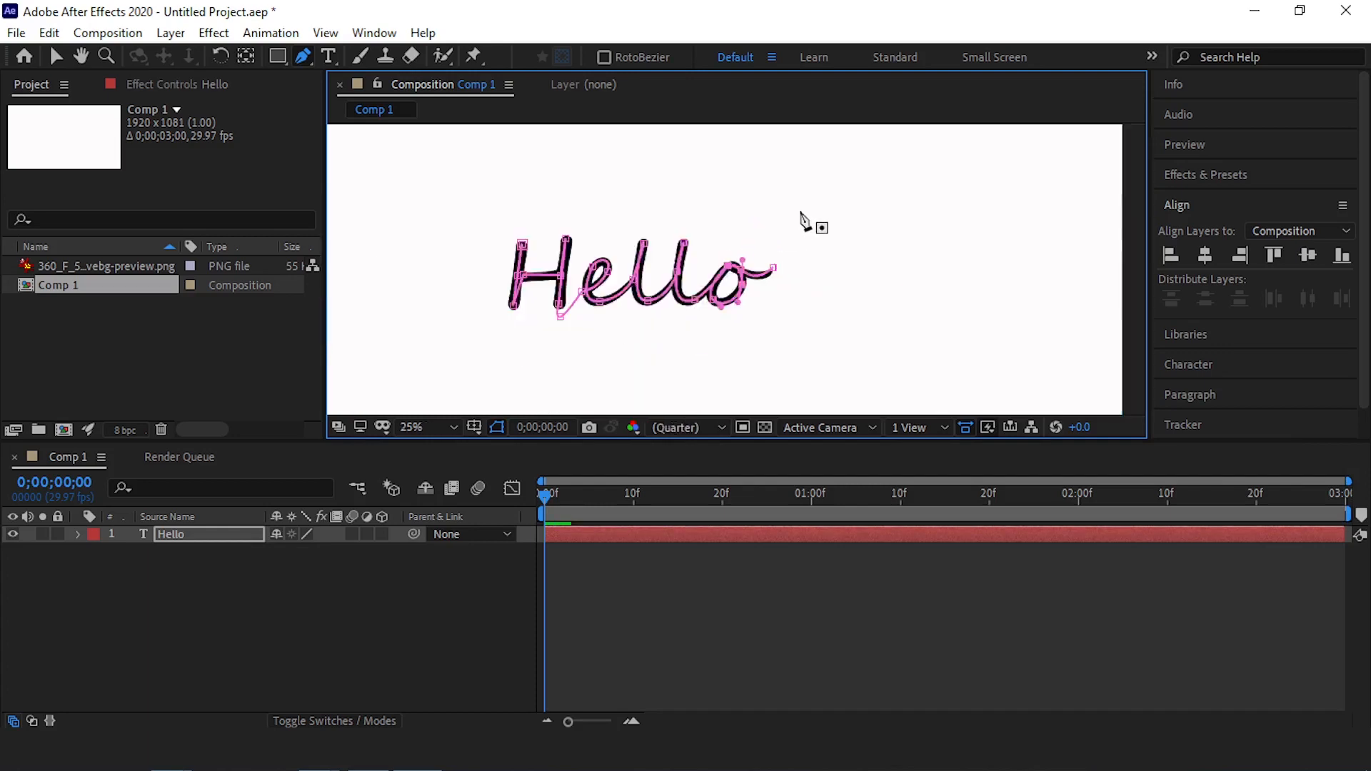
{"action": "scroll", "coordinate": [606, 280], "scroll_direction": "up", "scroll_amount": 1}
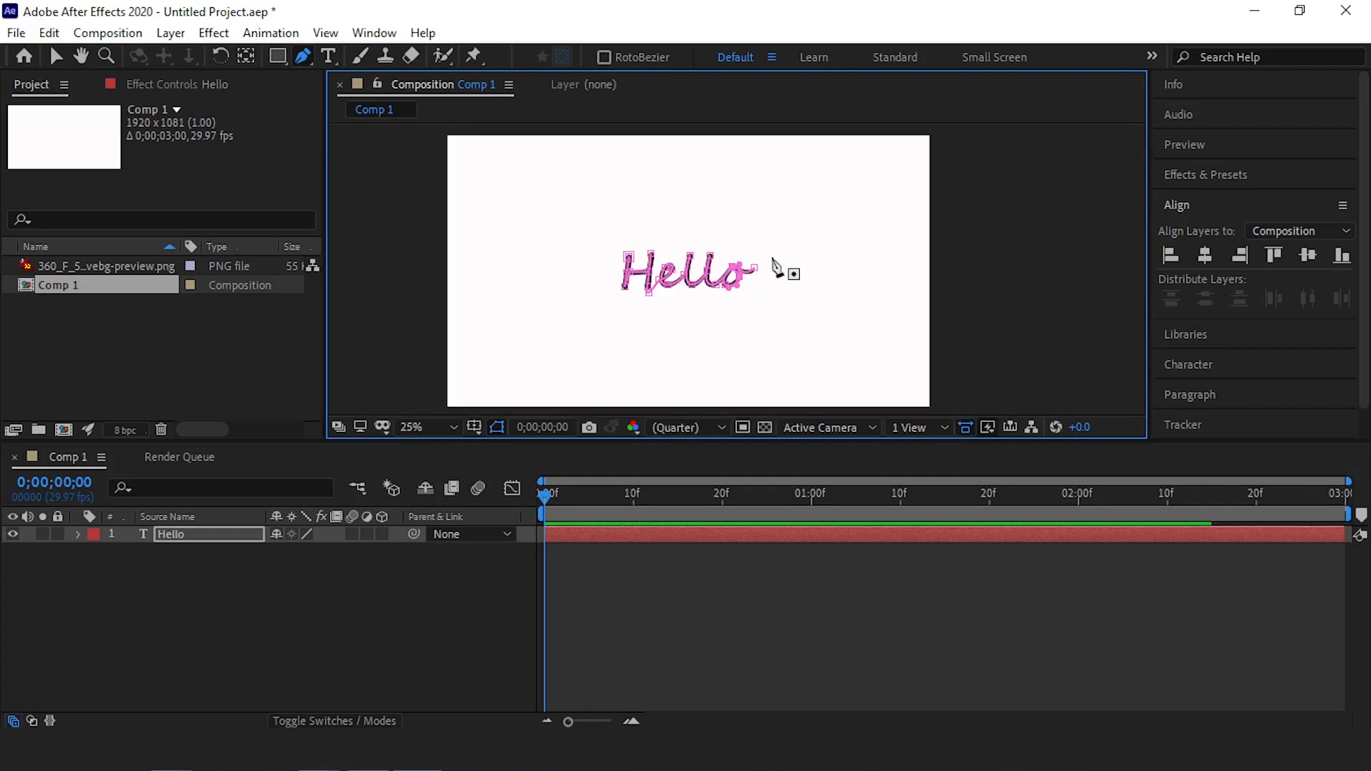
{"action": "scroll", "coordinate": [781, 270], "scroll_direction": "up", "scroll_amount": 1}
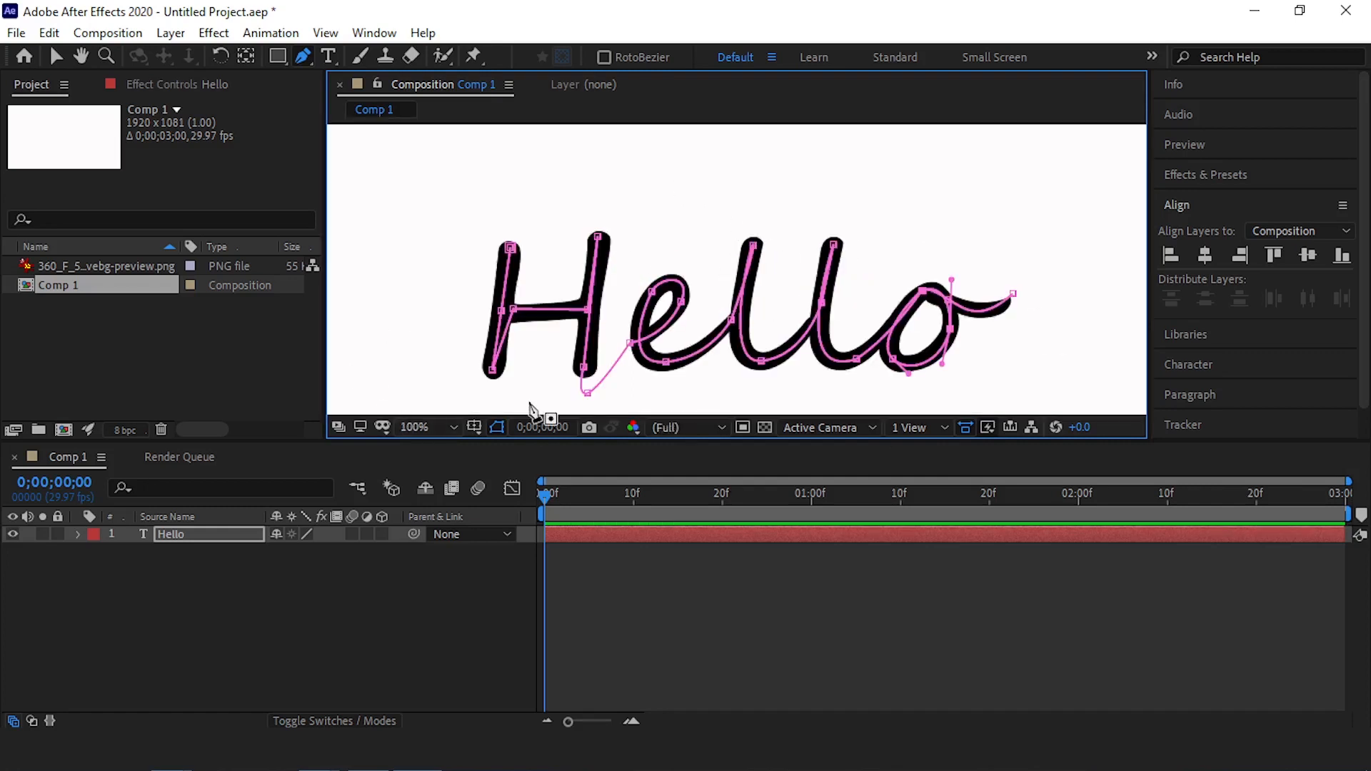
{"action": "left_click_drag", "start_coordinate": [512, 310], "coordinate": [501, 310]}
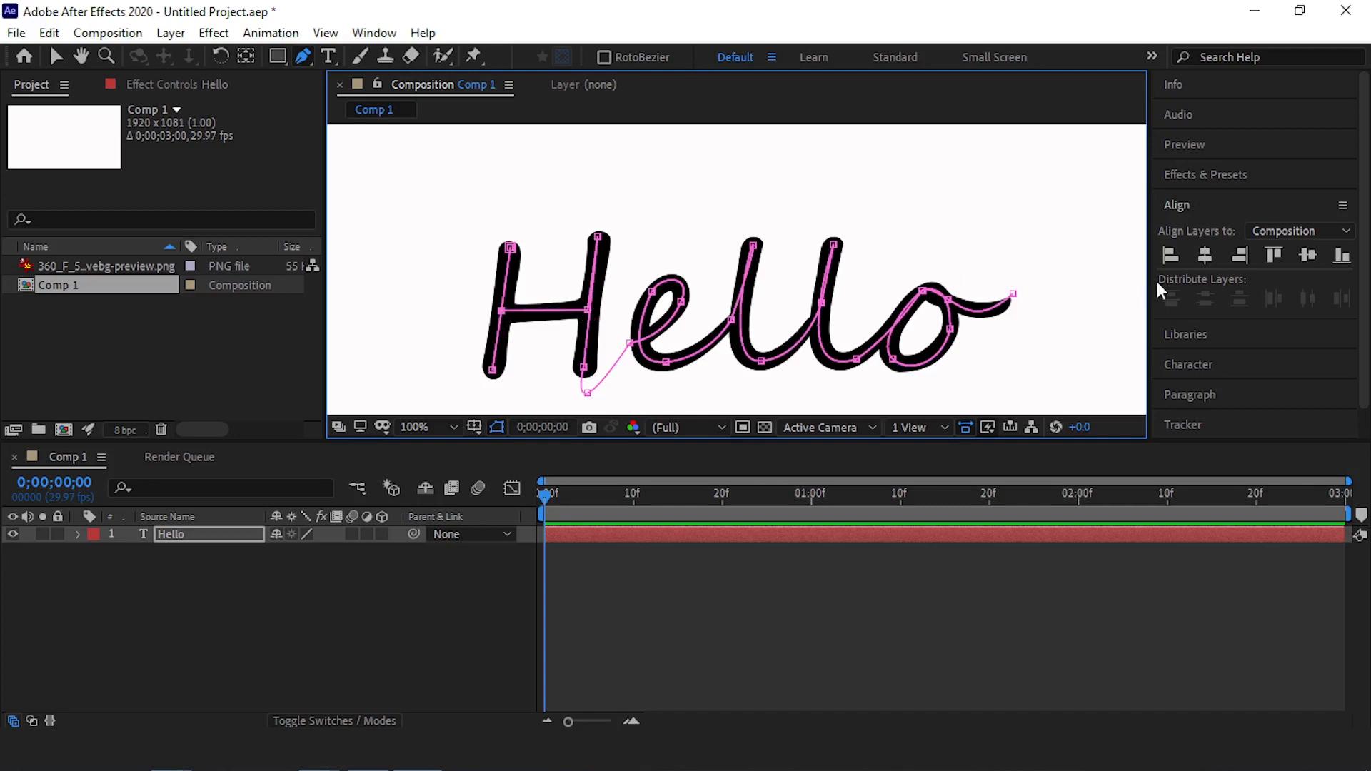
Find the Stroke effect and apply it to the Hello text layer
{"action": "left_click", "coordinate": [1198, 173]}
{"action": "left_click", "coordinate": [1224, 202]}
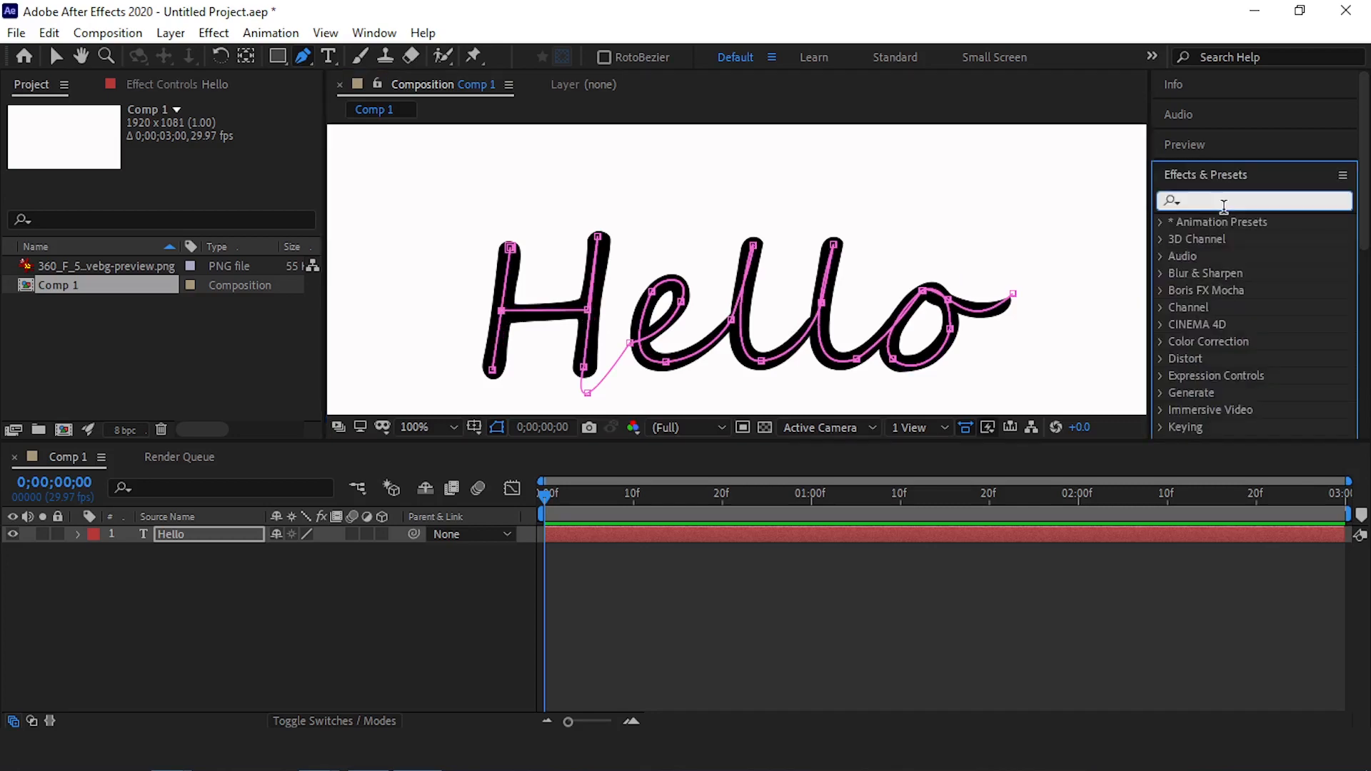
{"action": "type", "text": "stroke"}
{"action": "scroll", "coordinate": [1237, 272], "scroll_direction": "down", "scroll_amount": 3}
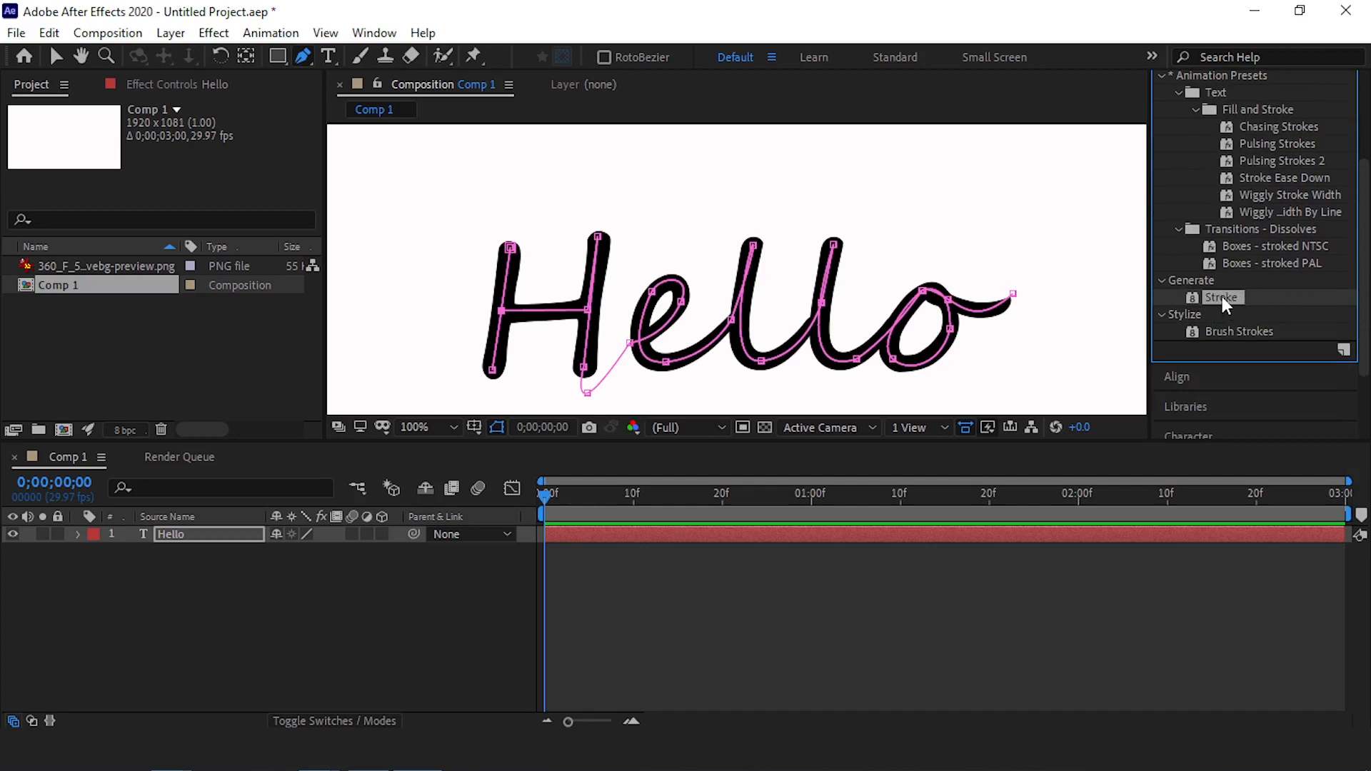
{"action": "mouse_move", "coordinate": [1220, 297]}
{"action": "left_mouse_down"}
{"action": "mouse_move", "coordinate": [1235, 334]}
{"action": "mouse_move", "coordinate": [701, 576]}
{"action": "mouse_move", "coordinate": [182, 574]}
{"action": "mouse_move", "coordinate": [170, 539]}
{"action": "left_mouse_up"}
{"action": "key", "text": "v"}
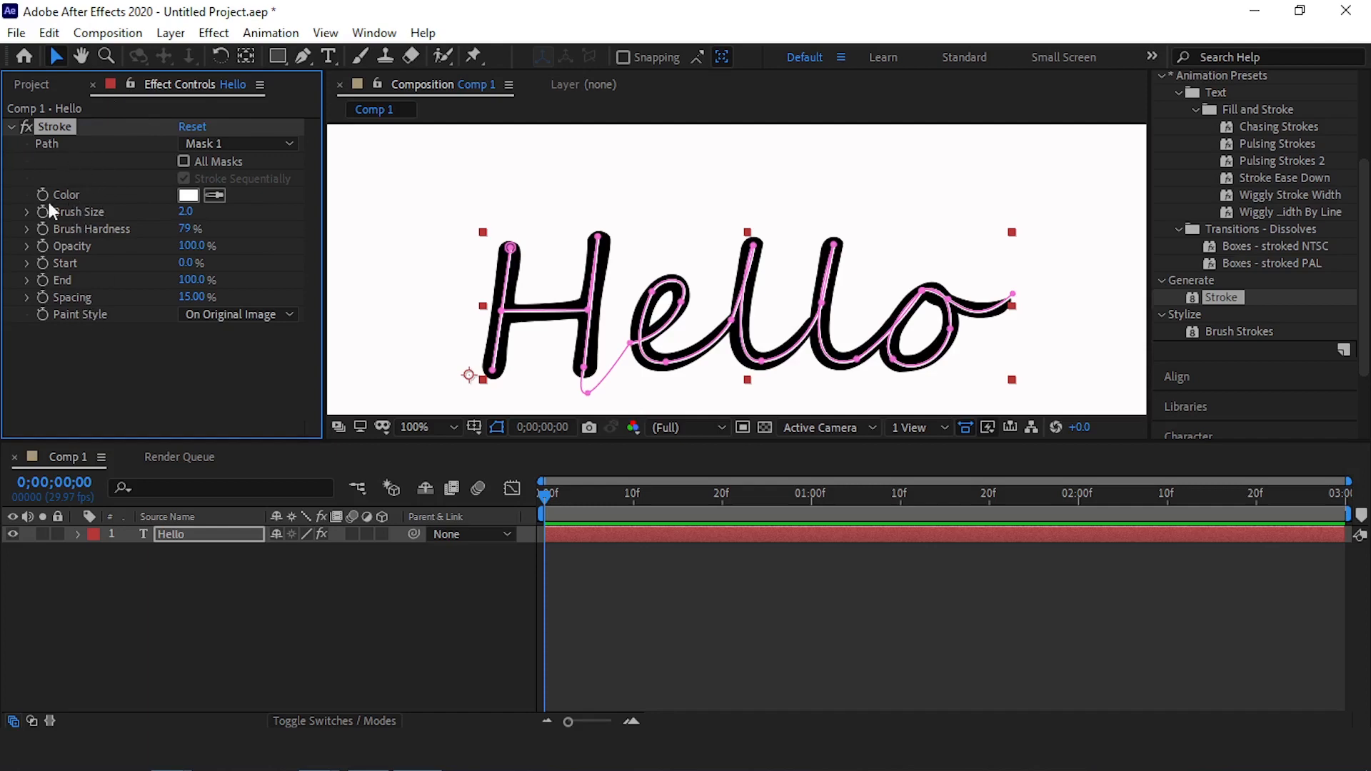
Set the Stroke effect's color to red and its brush size to 13.3 so it covers the letters
{"action": "left_click", "coordinate": [189, 196]}
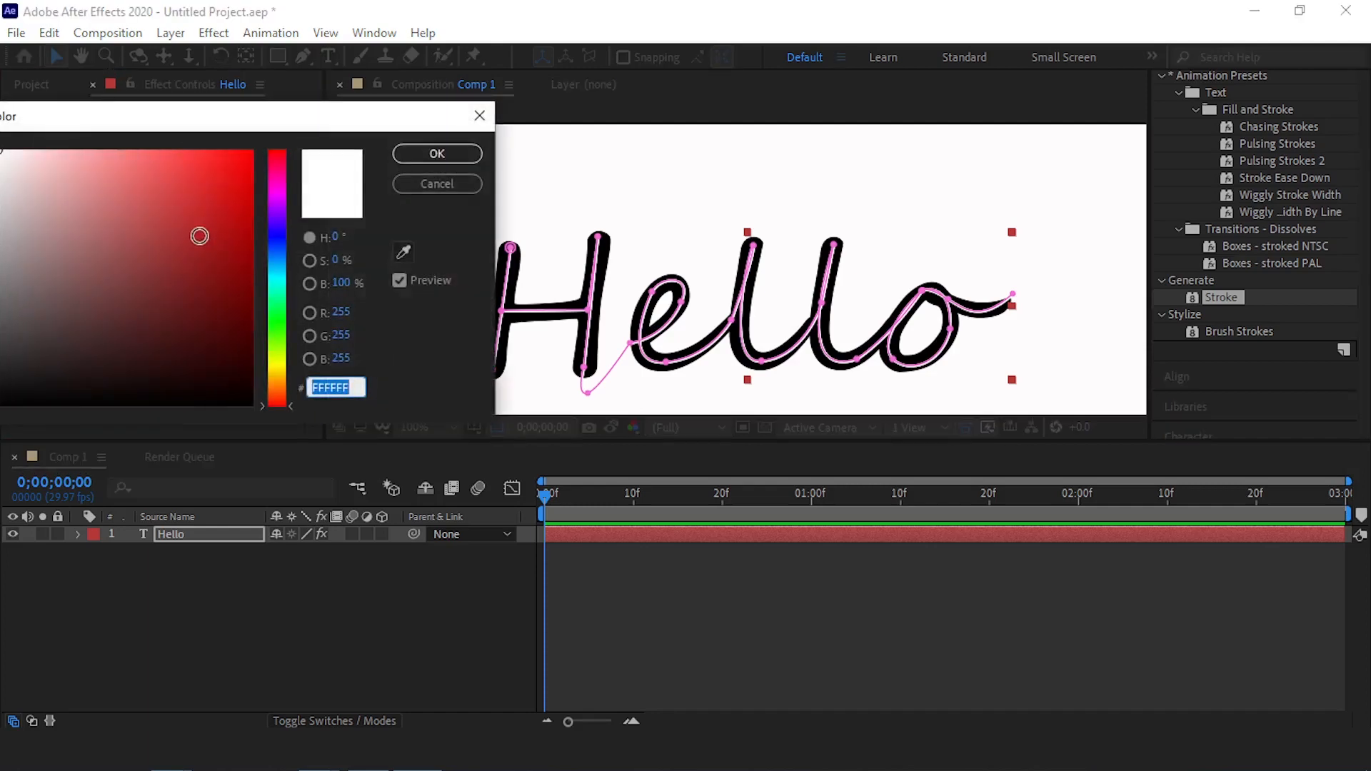
{"action": "left_click", "coordinate": [228, 185]}
{"action": "left_click", "coordinate": [437, 154]}
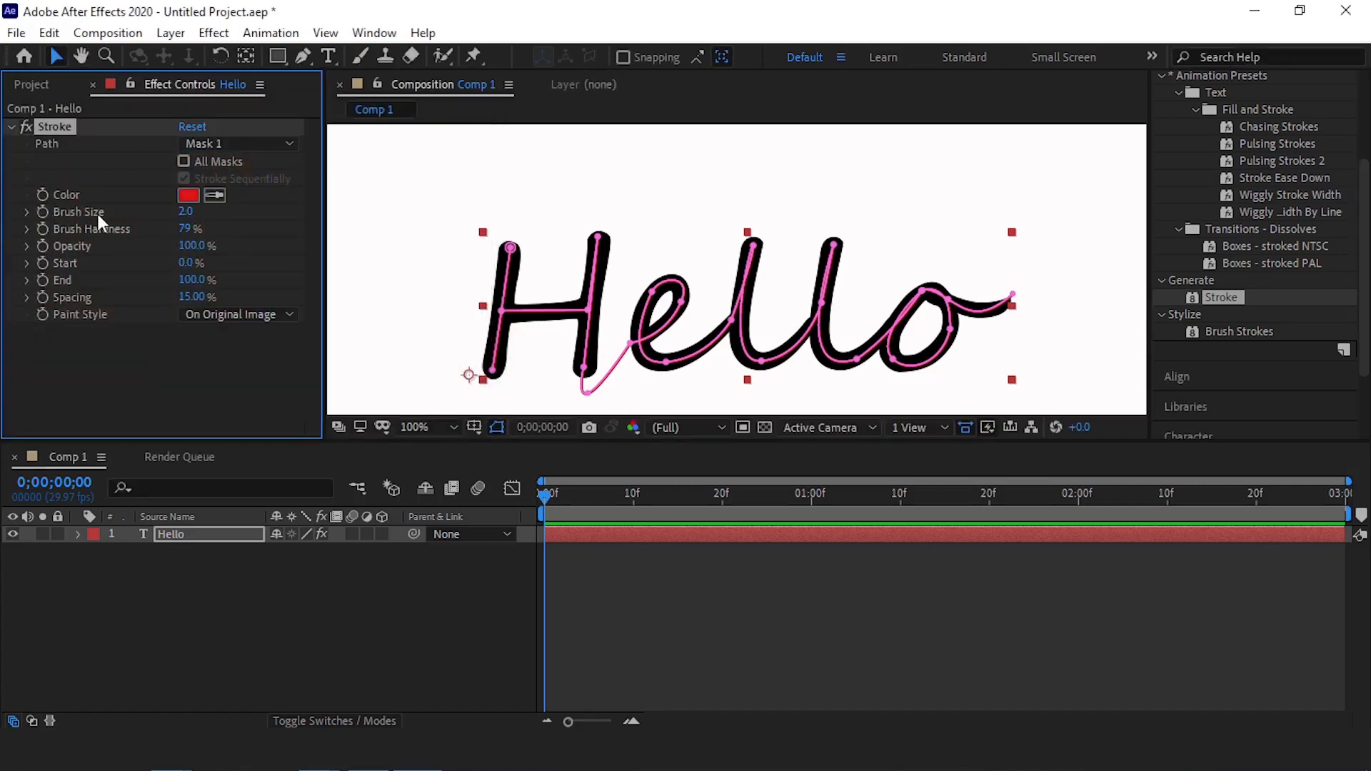
{"action": "left_click_drag", "start_coordinate": [187, 211], "coordinate": [305, 218]}
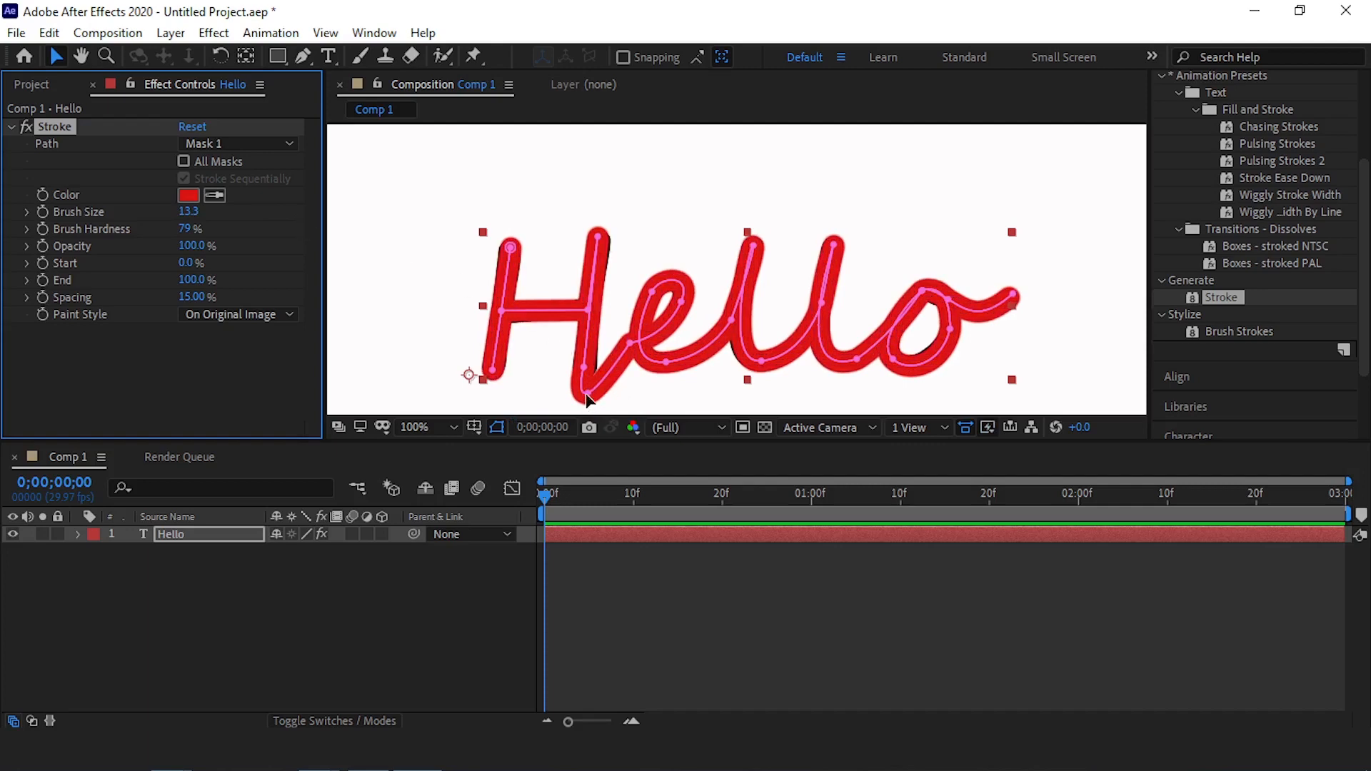
Round the path's turn below the H's second stem and nudge the point at the top of that stem
{"action": "left_click_drag", "start_coordinate": [591, 393], "coordinate": [582, 367]}
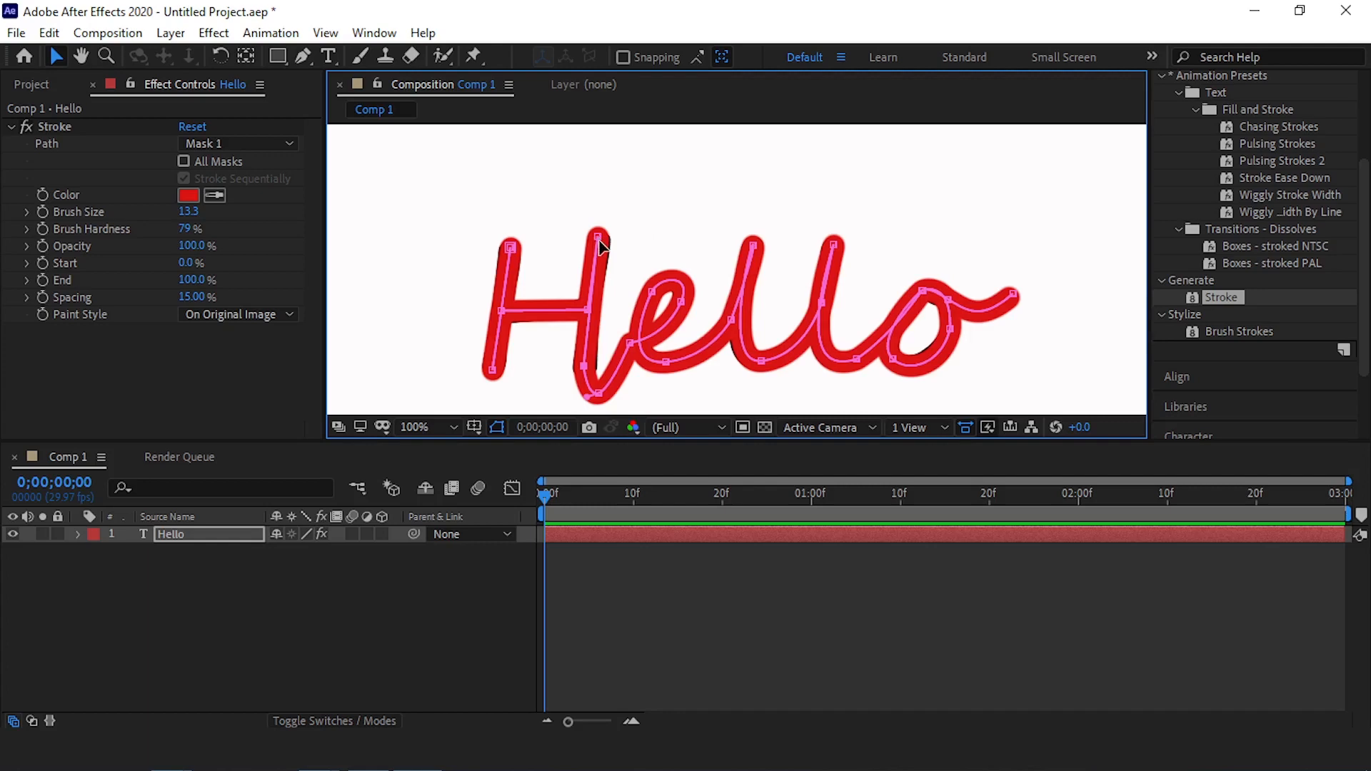
{"action": "left_click_drag", "start_coordinate": [600, 245], "coordinate": [604, 243]}
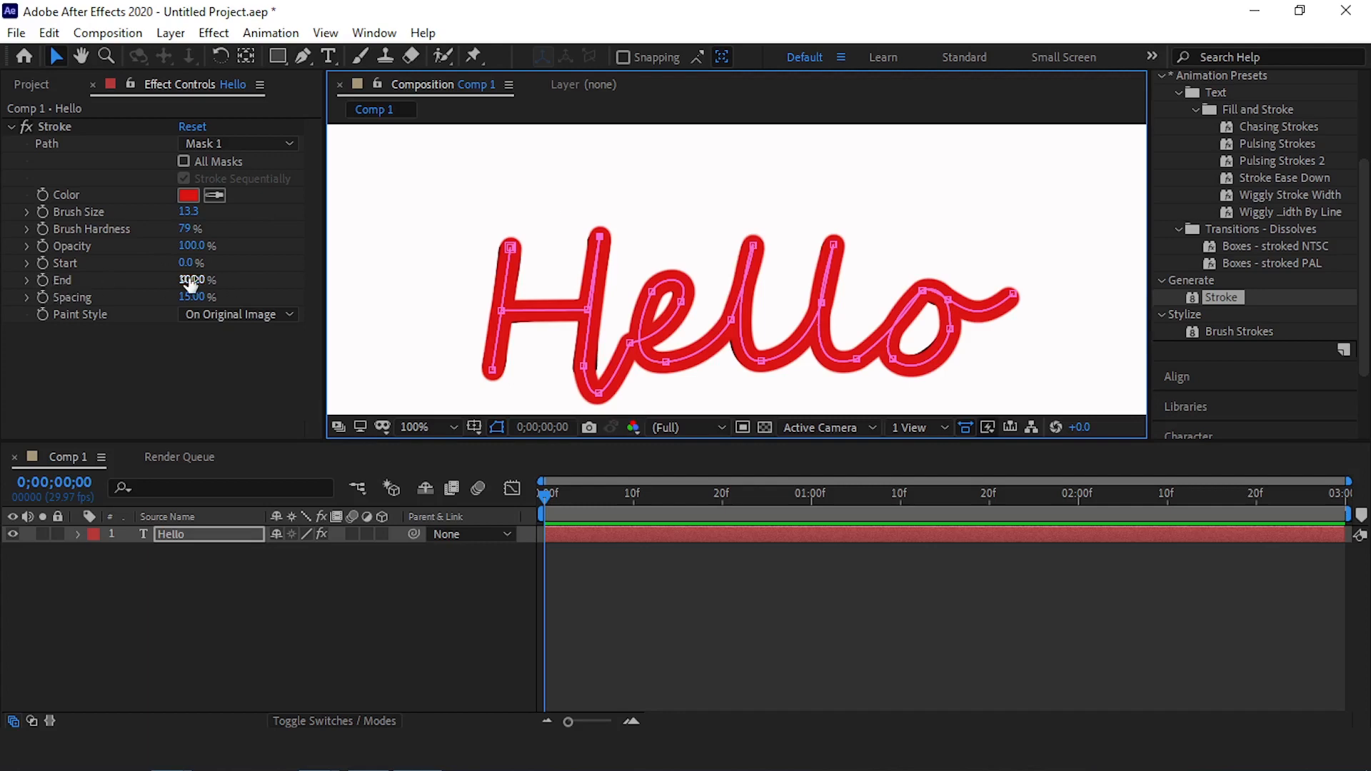
Keyframe the Stroke's End value at 100% at 0;00;02;00 and 0% at 0;00;00;00
{"action": "mouse_move", "coordinate": [192, 279]}
{"action": "left_mouse_down"}
{"action": "mouse_move", "coordinate": [43, 279]}
{"action": "mouse_move", "coordinate": [277, 284]}
{"action": "left_mouse_up"}
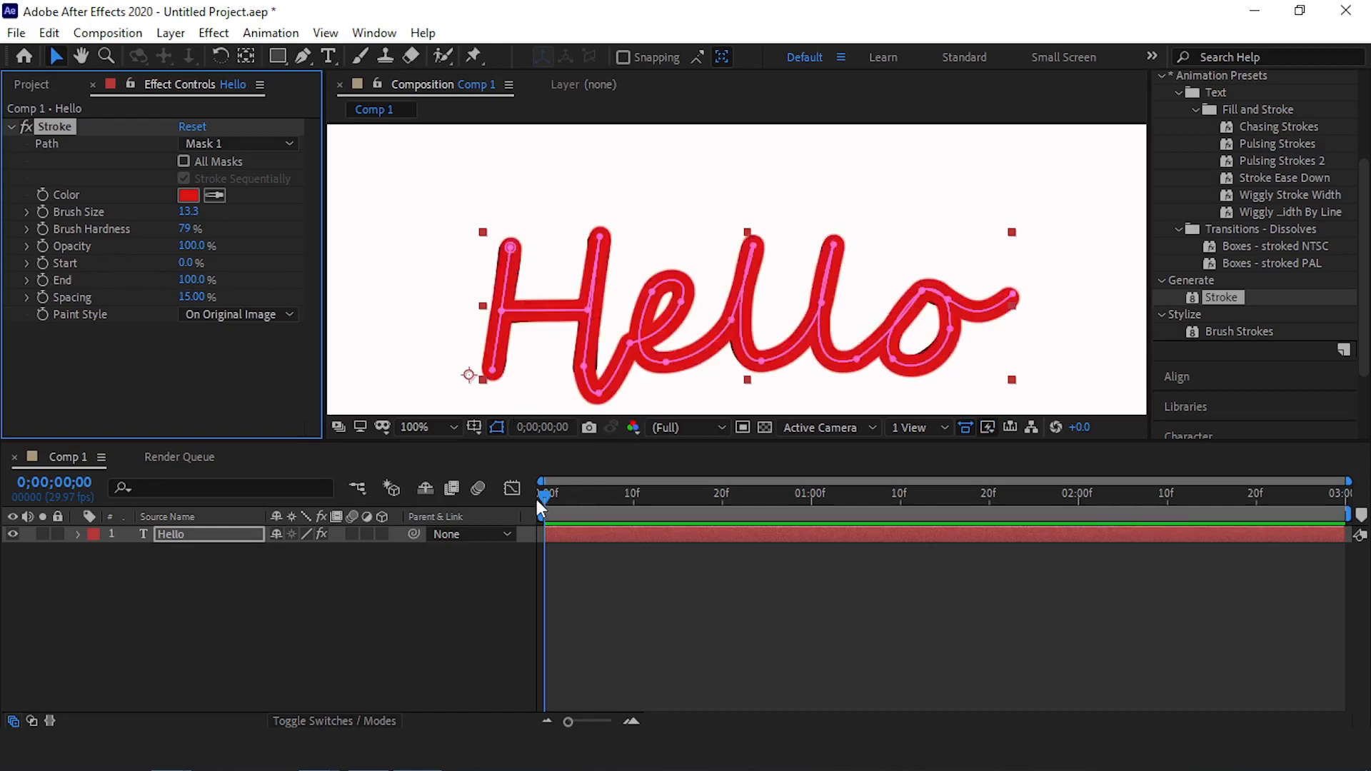
{"action": "left_click_drag", "start_coordinate": [540, 499], "coordinate": [1079, 503]}
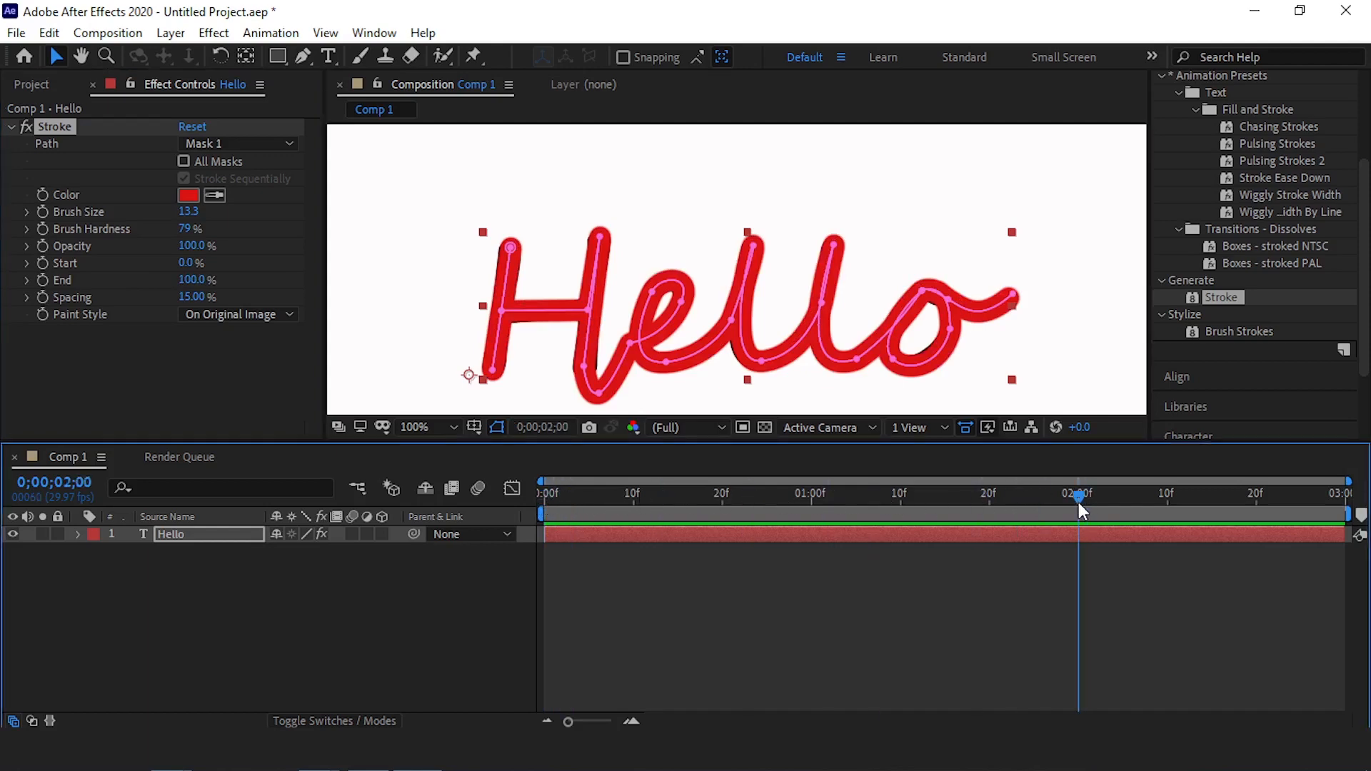
{"action": "left_click", "coordinate": [41, 281]}
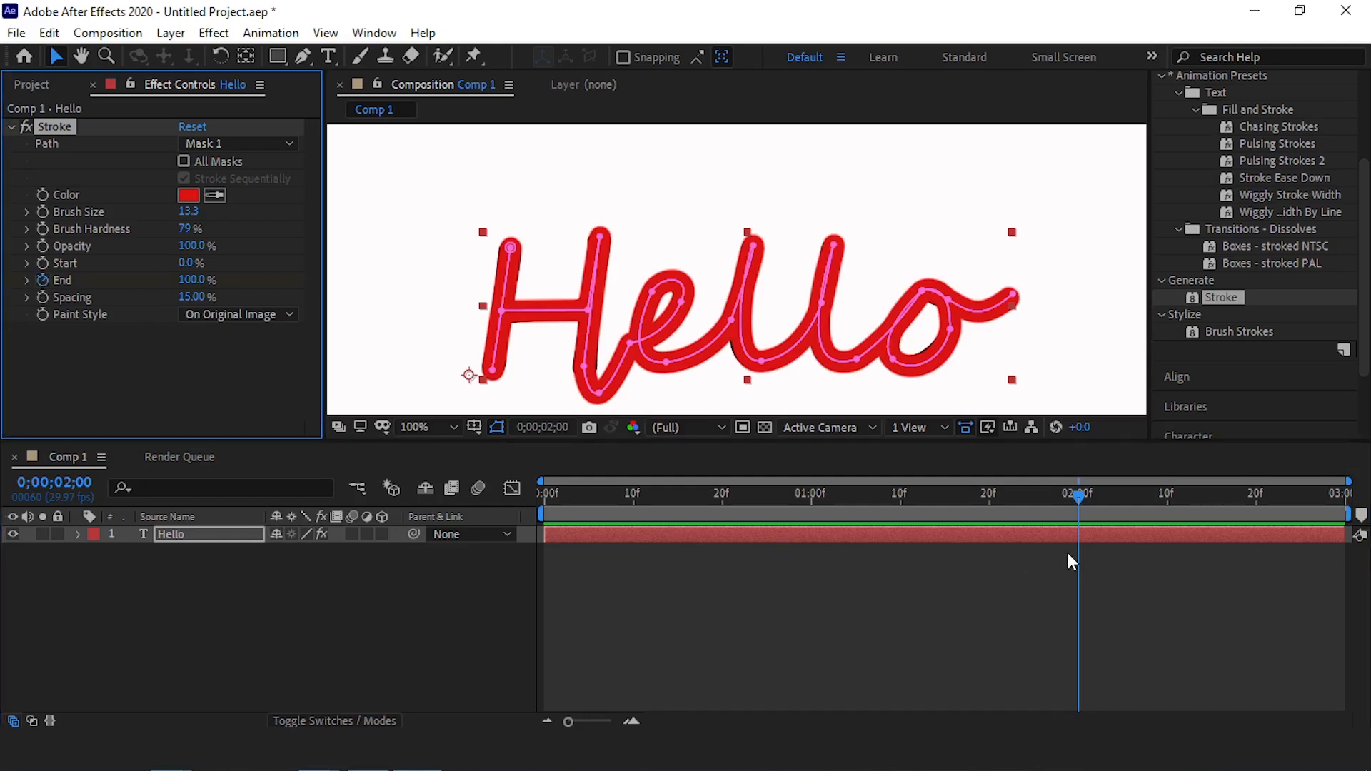
{"action": "left_click_drag", "start_coordinate": [1079, 494], "coordinate": [473, 511]}
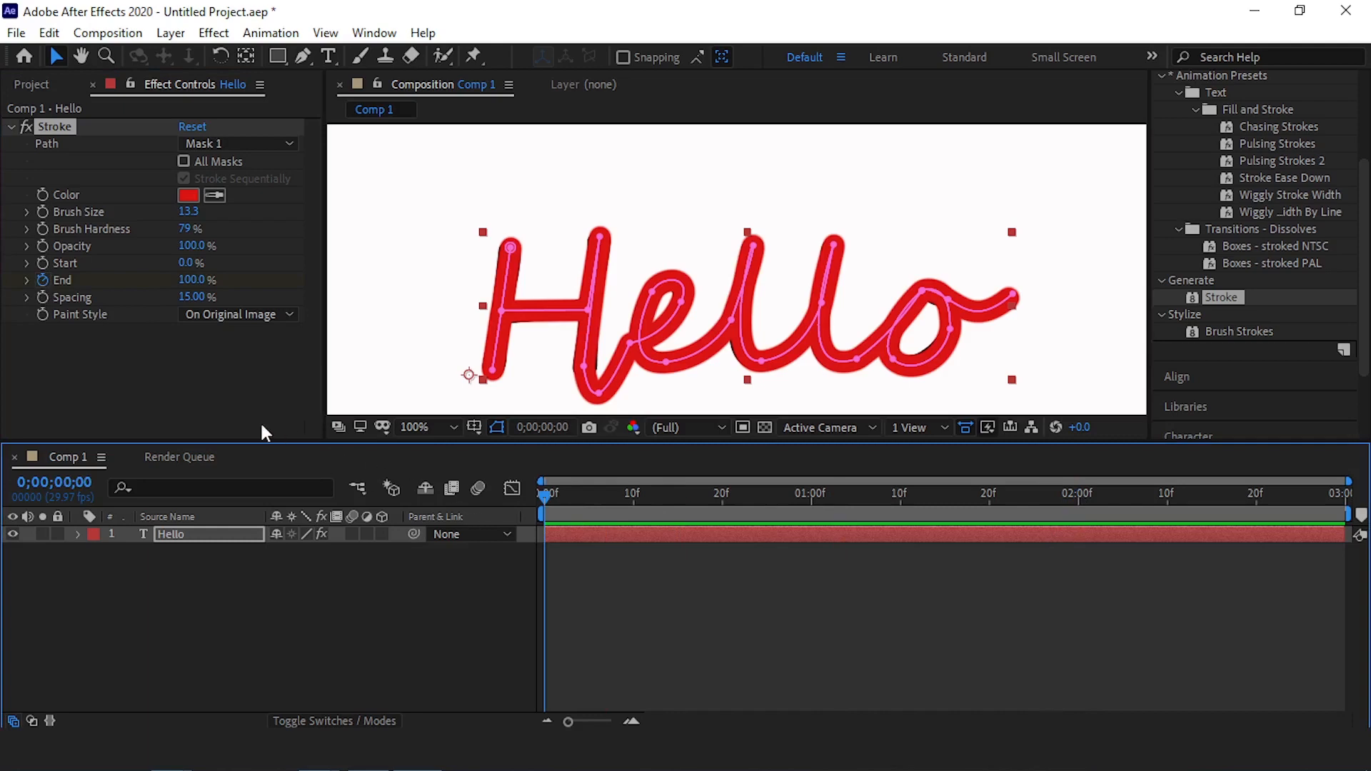
{"action": "left_click", "coordinate": [193, 280]}
{"action": "key", "text": "Return"}
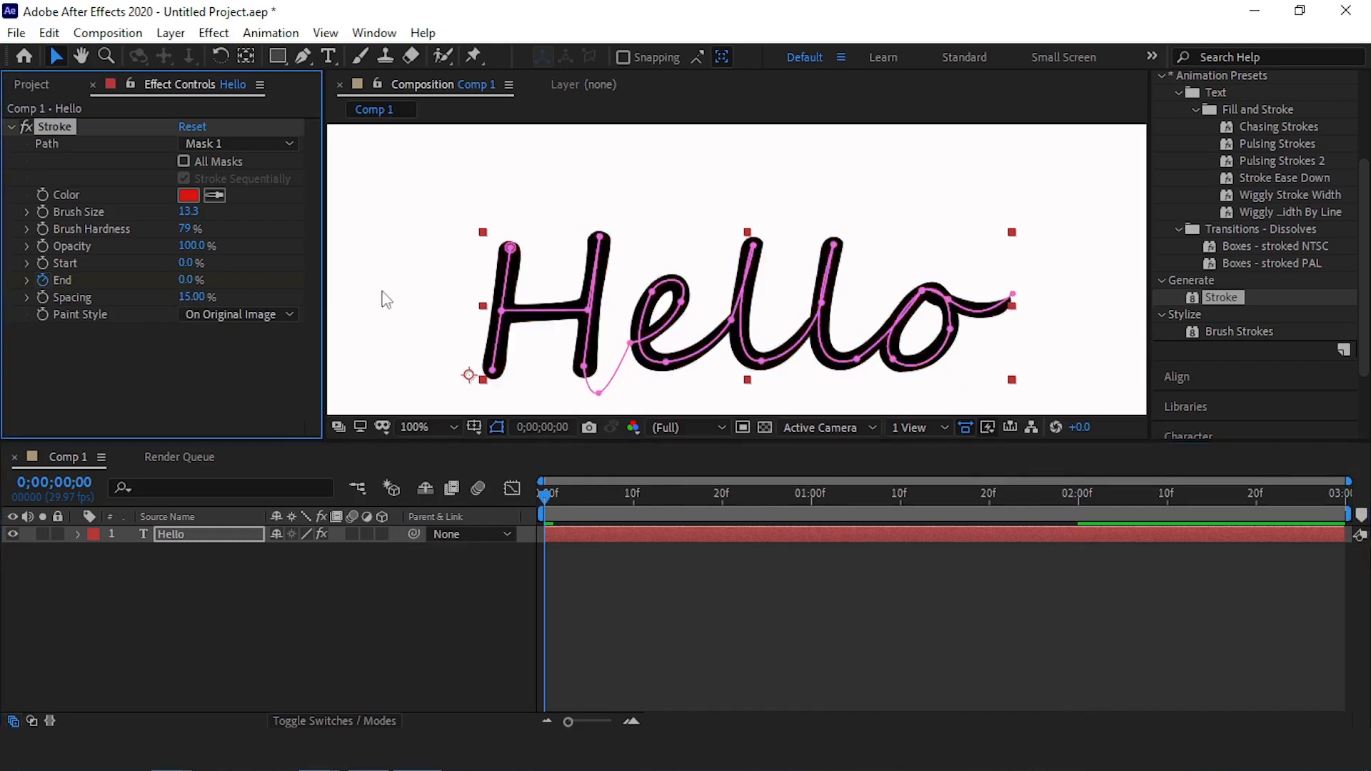
{"action": "left_click", "coordinate": [386, 300]}
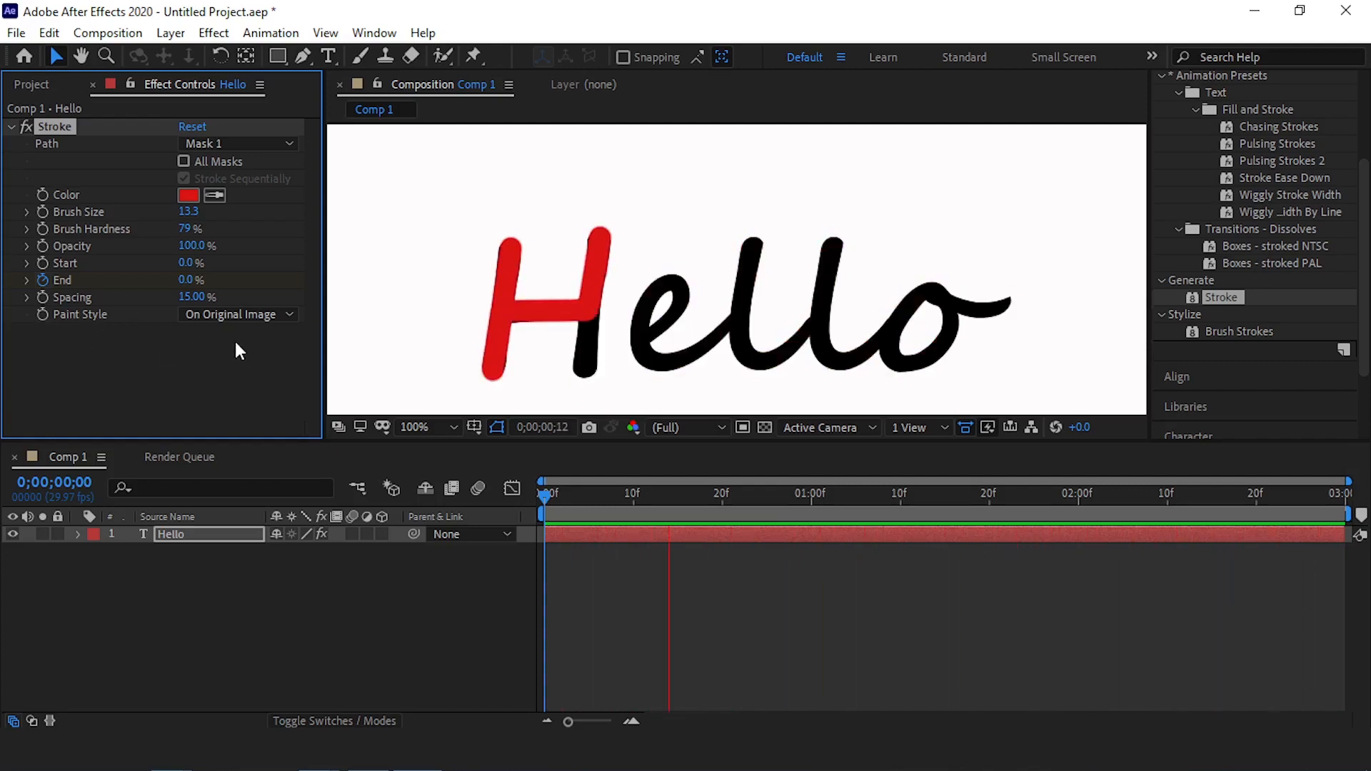
Set the Stroke's Paint Style to Reveal Original Image and preview the animation from the first frame
{"action": "left_click", "coordinate": [238, 314]}
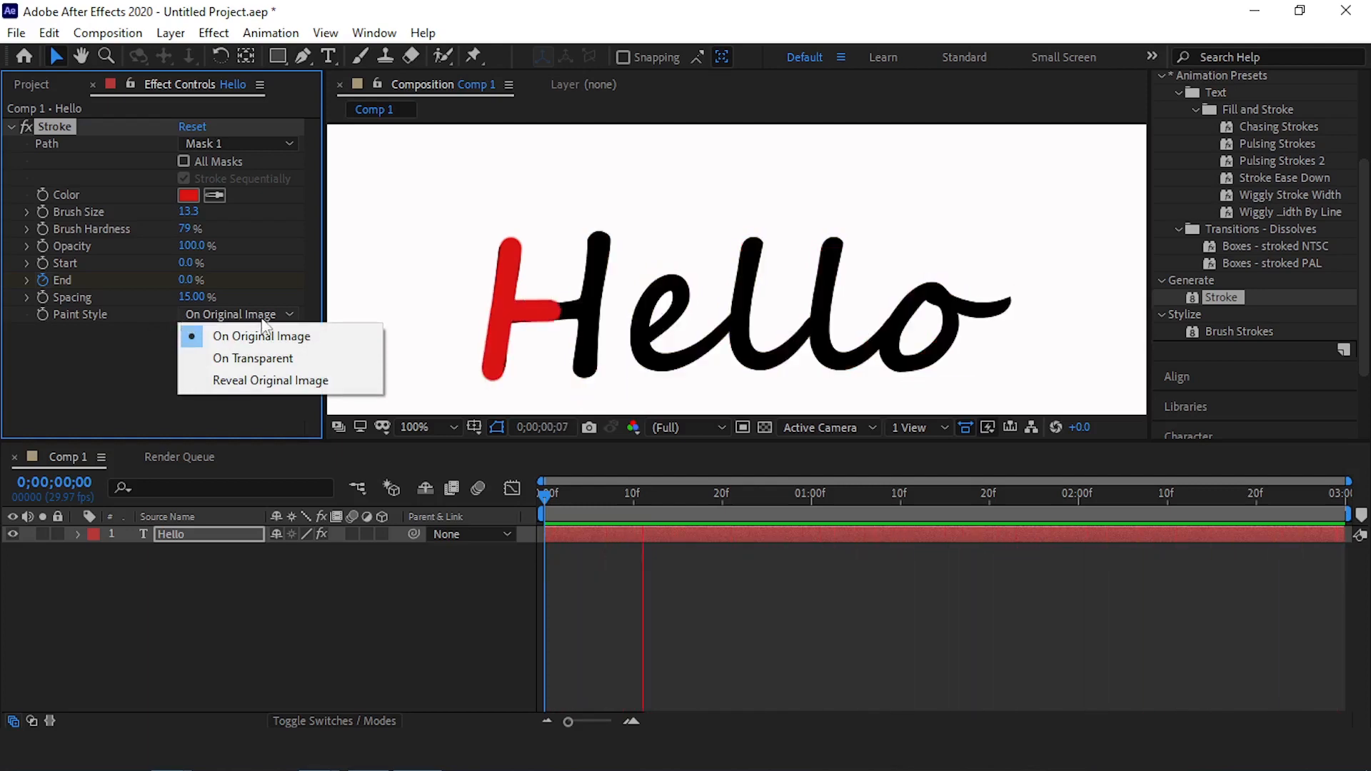
{"action": "left_click", "coordinate": [295, 385]}
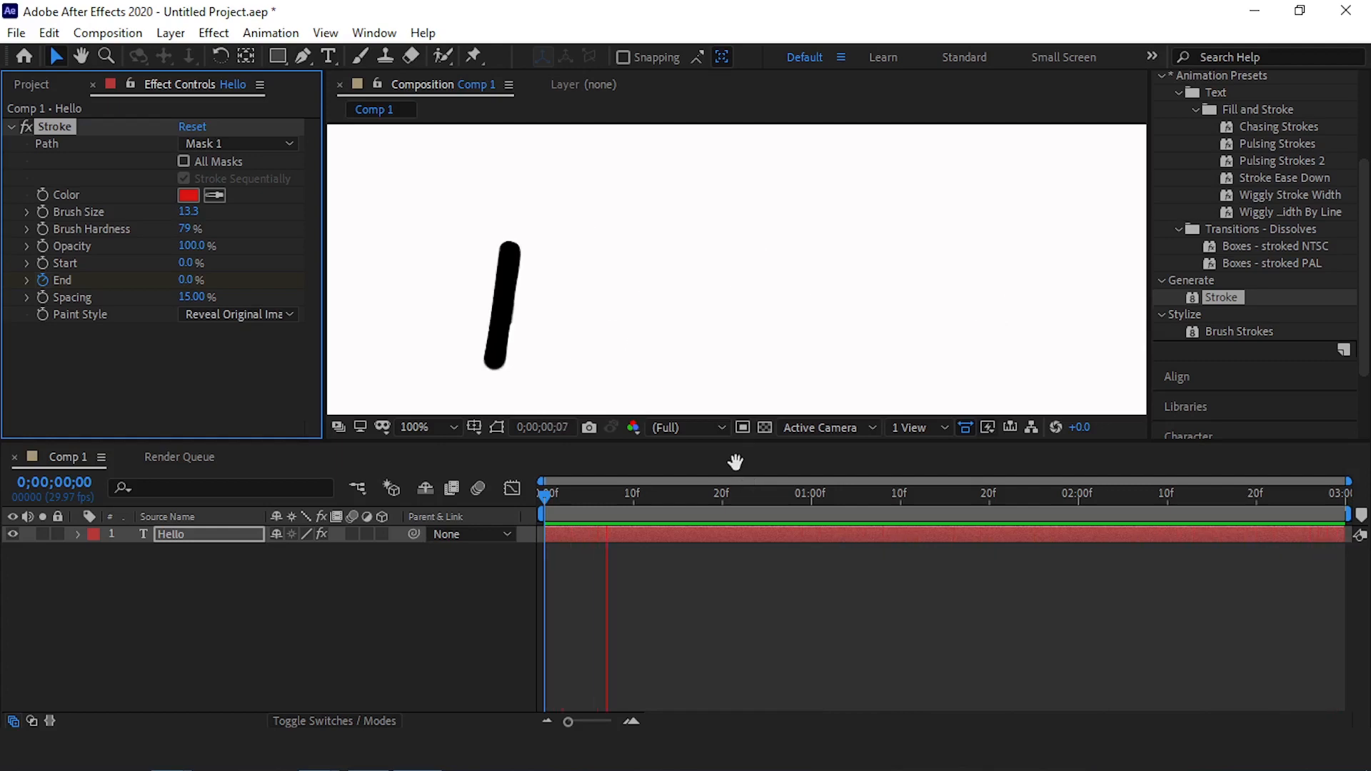
{"action": "key", "text": "space"}
{"action": "scroll", "coordinate": [718, 274], "scroll_direction": "down", "scroll_amount": 1}
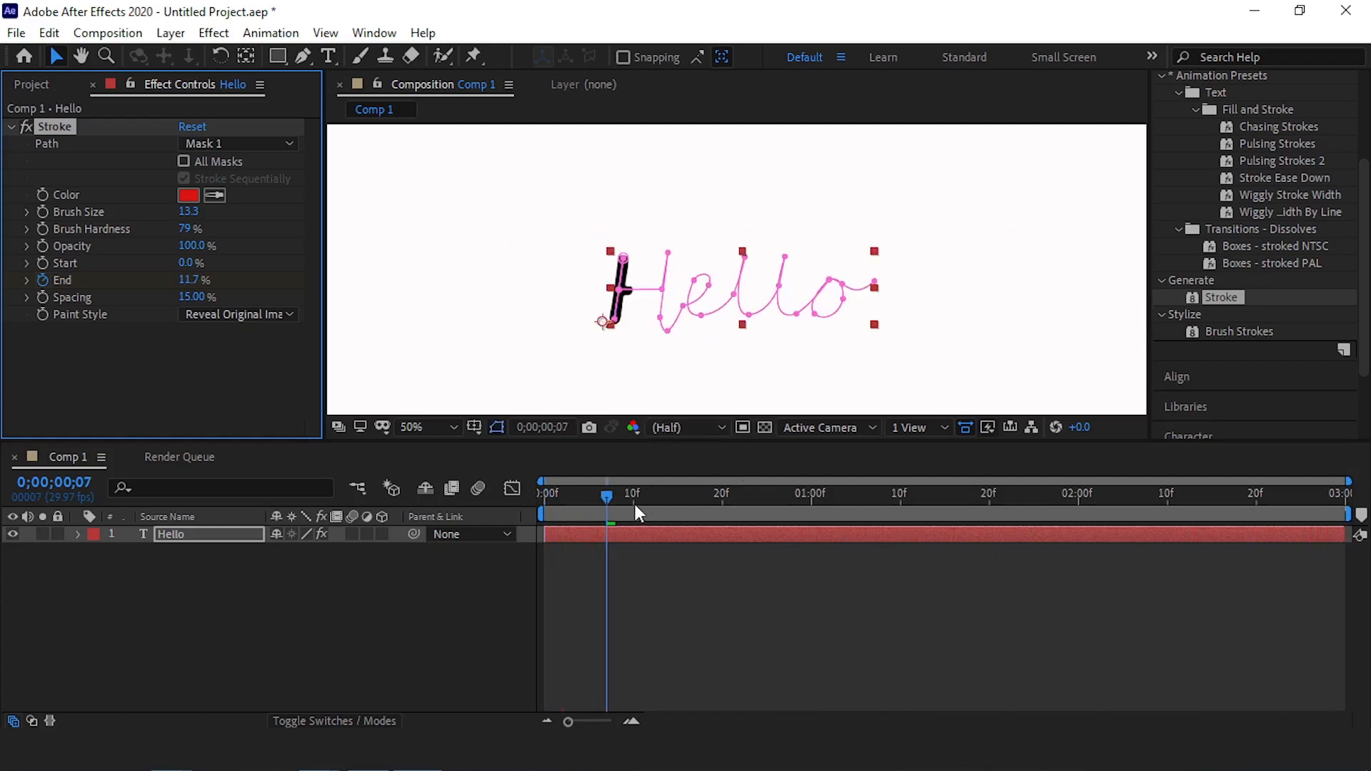
{"action": "left_click", "coordinate": [490, 499]}
{"action": "key", "text": "Home"}
{"action": "left_click", "coordinate": [444, 607]}
{"action": "key", "text": "space"}
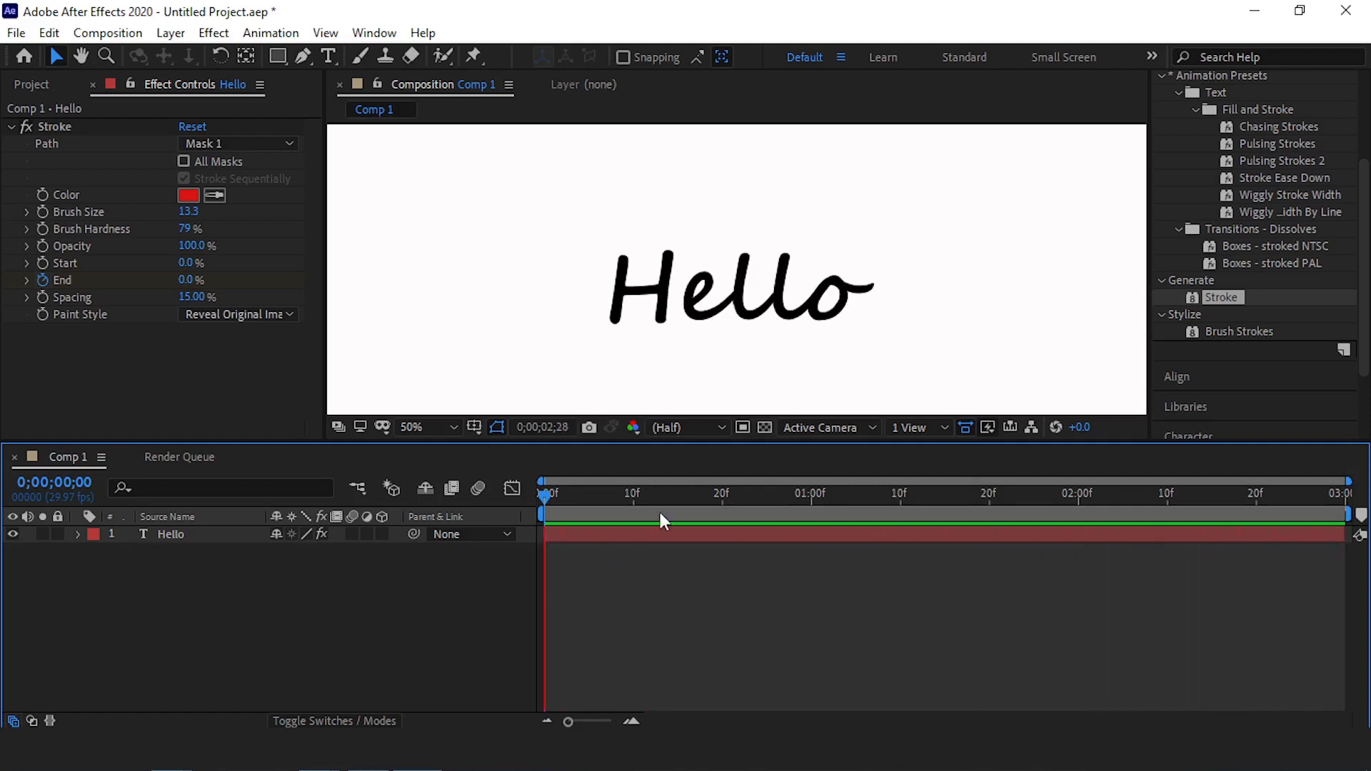
{"action": "key", "text": "space"}
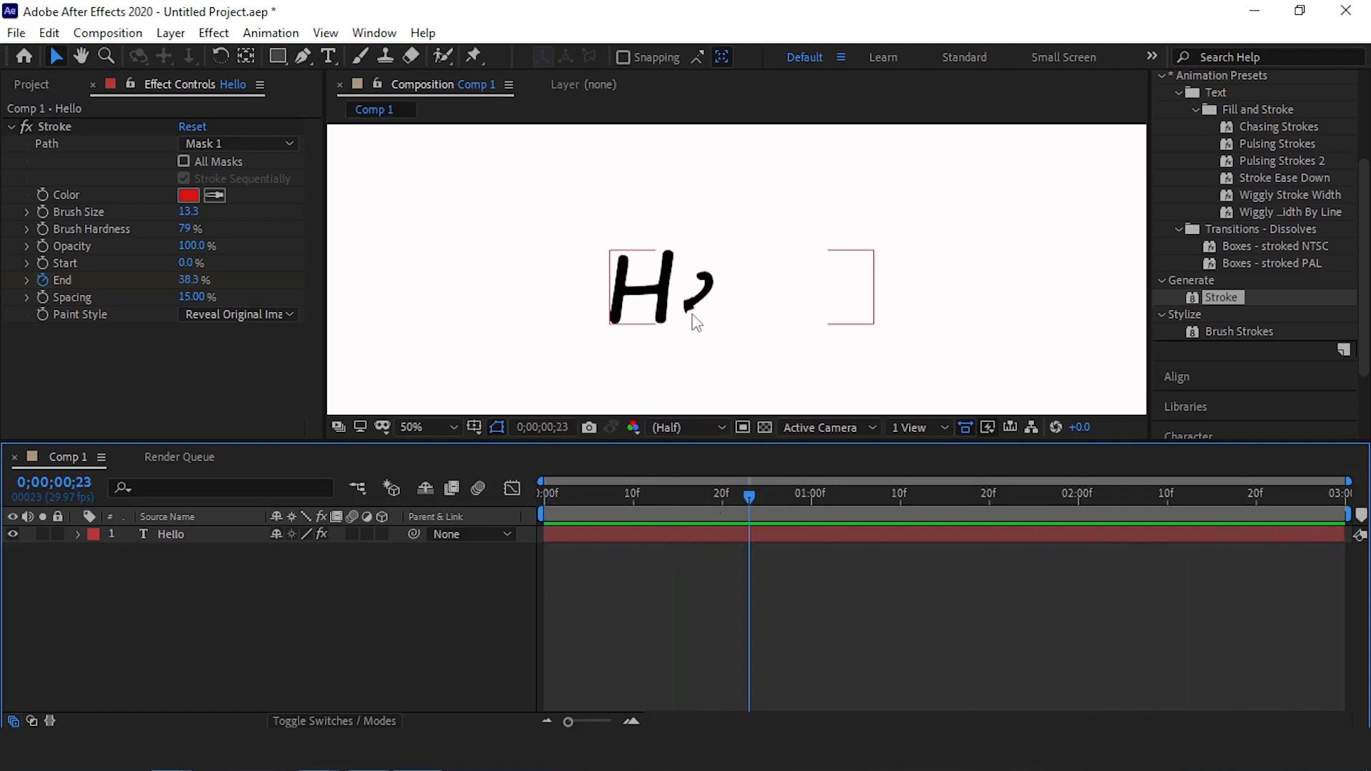
At 0;00;00;20, adjust the mask path point and its handle at the start of the e with the Pen tool
{"action": "mouse_move", "coordinate": [750, 497]}
{"action": "left_mouse_down"}
{"action": "mouse_move", "coordinate": [777, 499]}
{"action": "mouse_move", "coordinate": [722, 503]}
{"action": "left_mouse_up"}
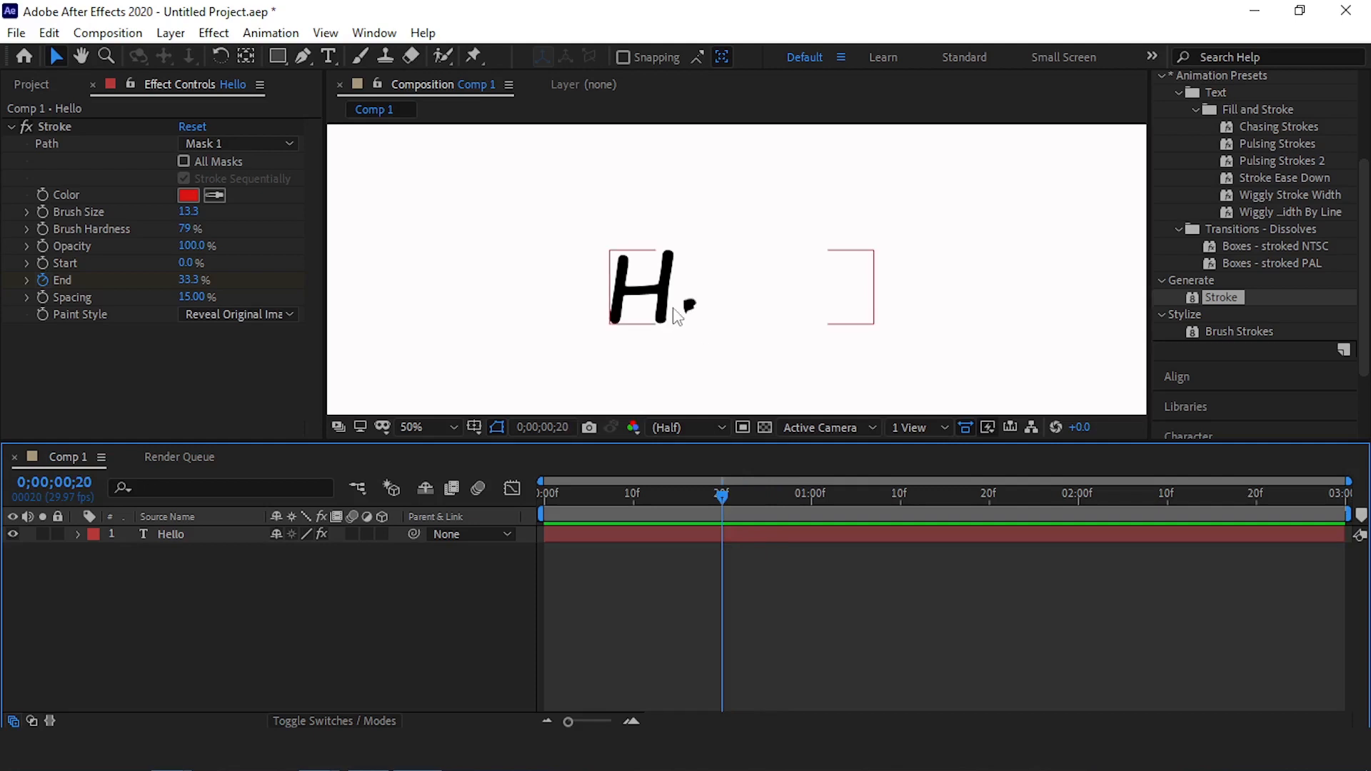
{"action": "key", "text": "period"}
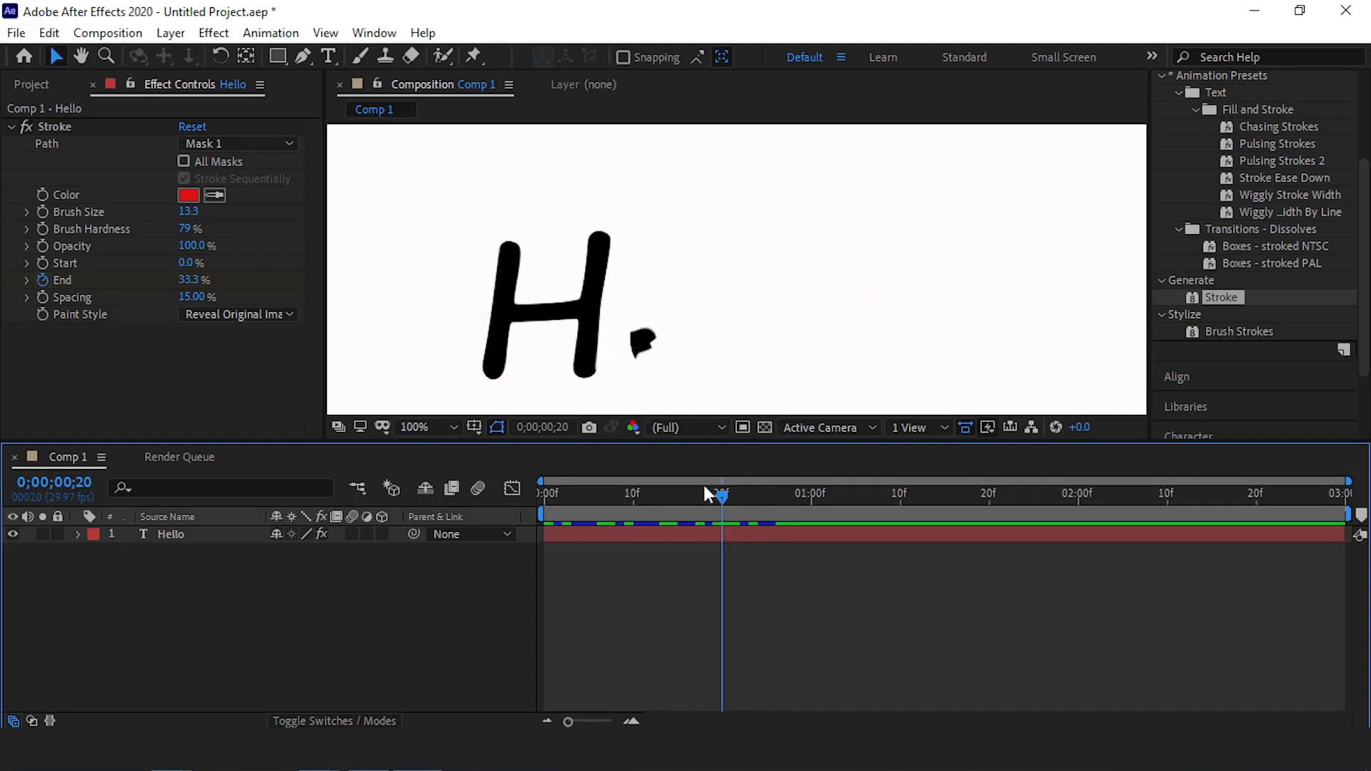
{"action": "left_click", "coordinate": [303, 58]}
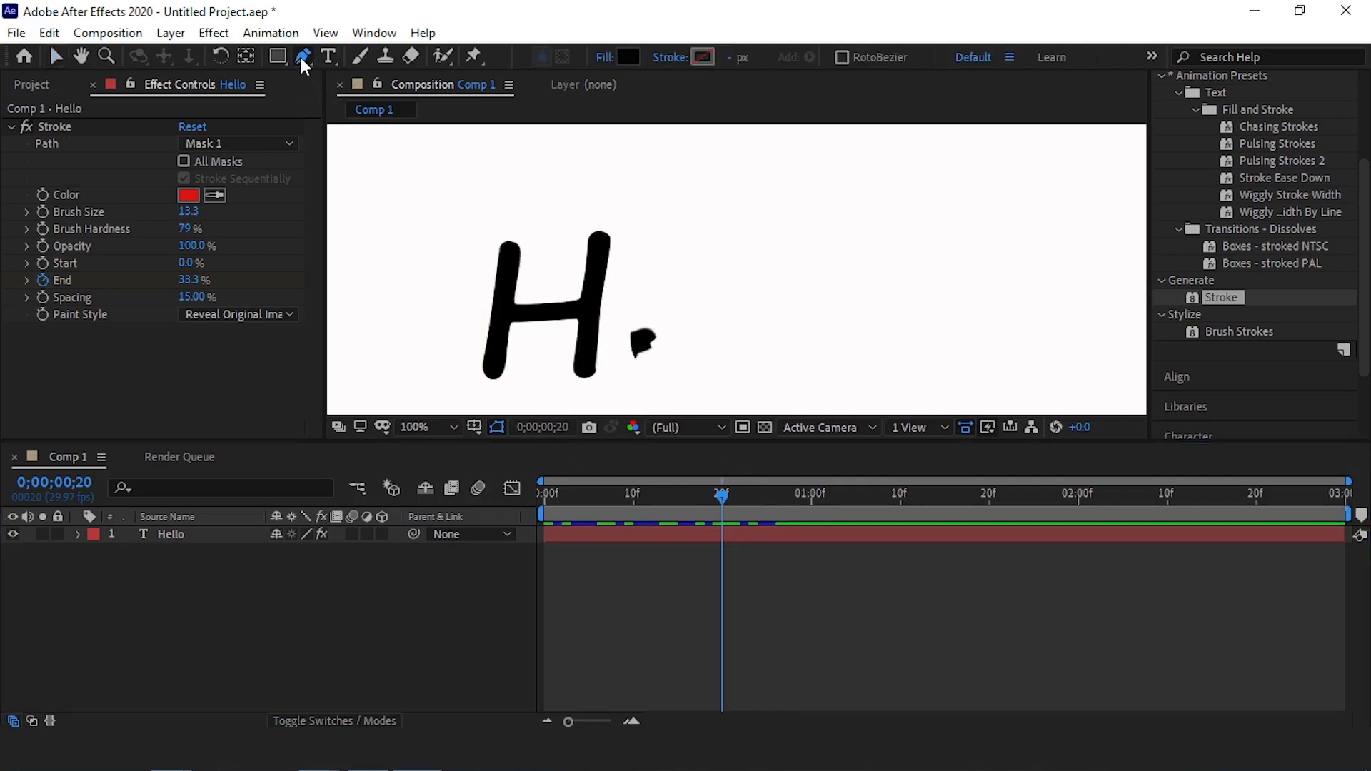
{"action": "left_click", "coordinate": [184, 536]}
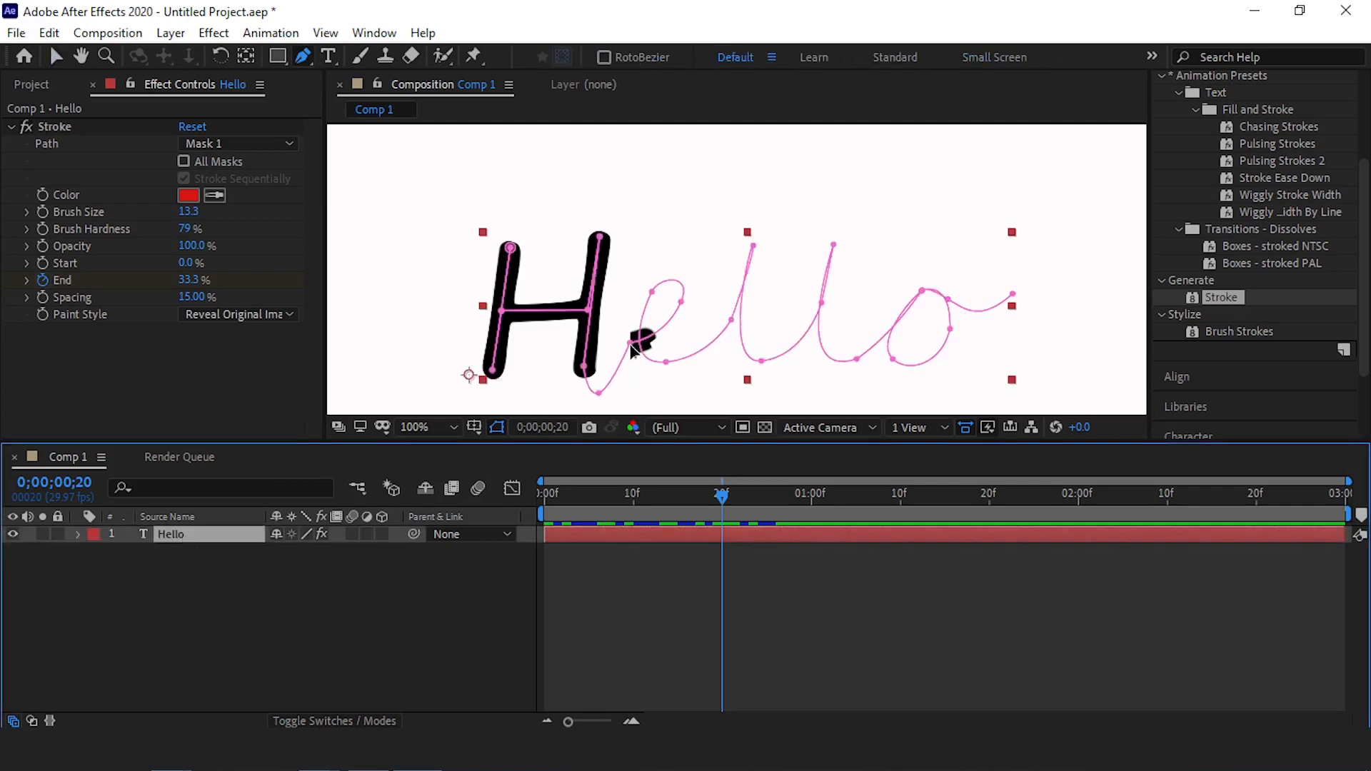
{"action": "left_click", "coordinate": [632, 346]}
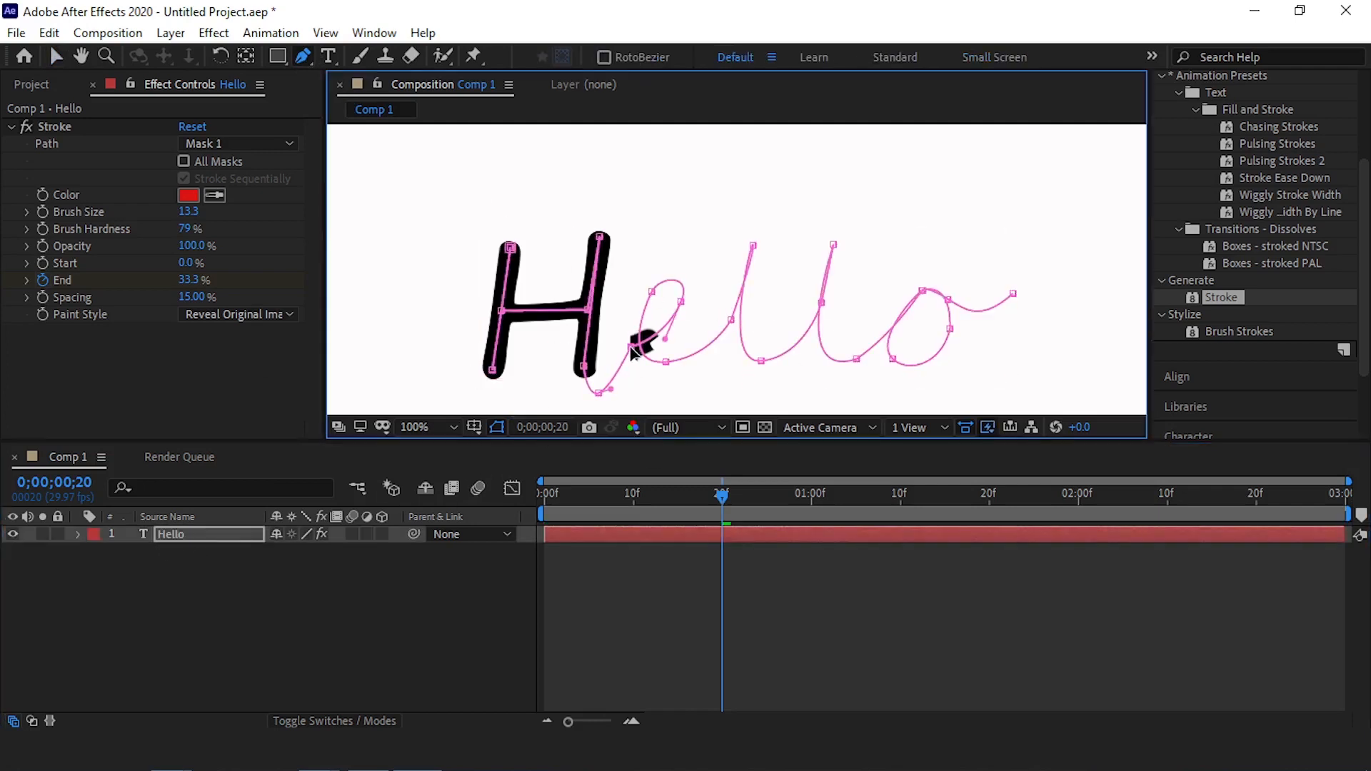
{"action": "left_click_drag", "start_coordinate": [630, 347], "coordinate": [628, 339]}
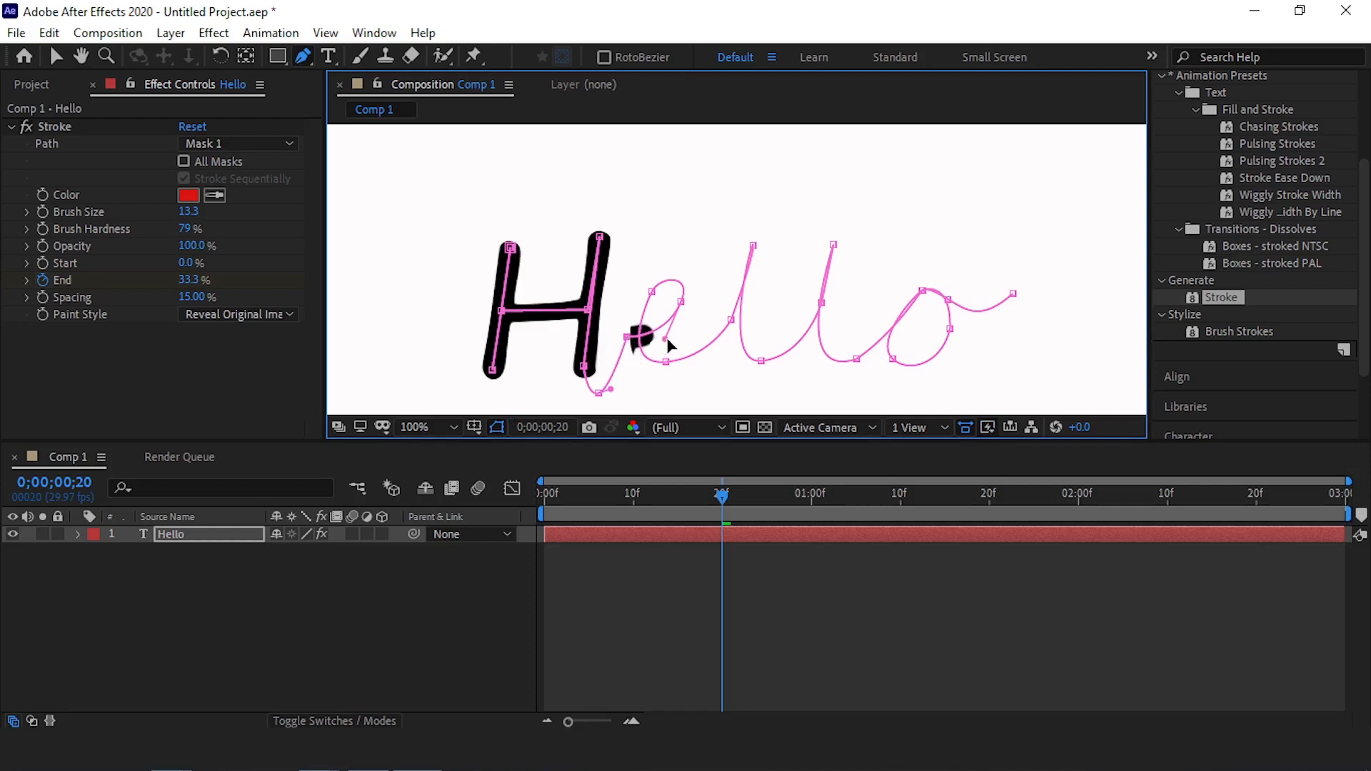
{"action": "left_click_drag", "start_coordinate": [667, 340], "coordinate": [671, 340]}
Set the Stroke effect's brush size to 13
{"action": "left_click", "coordinate": [189, 211]}
{"action": "type", "text": "13"}
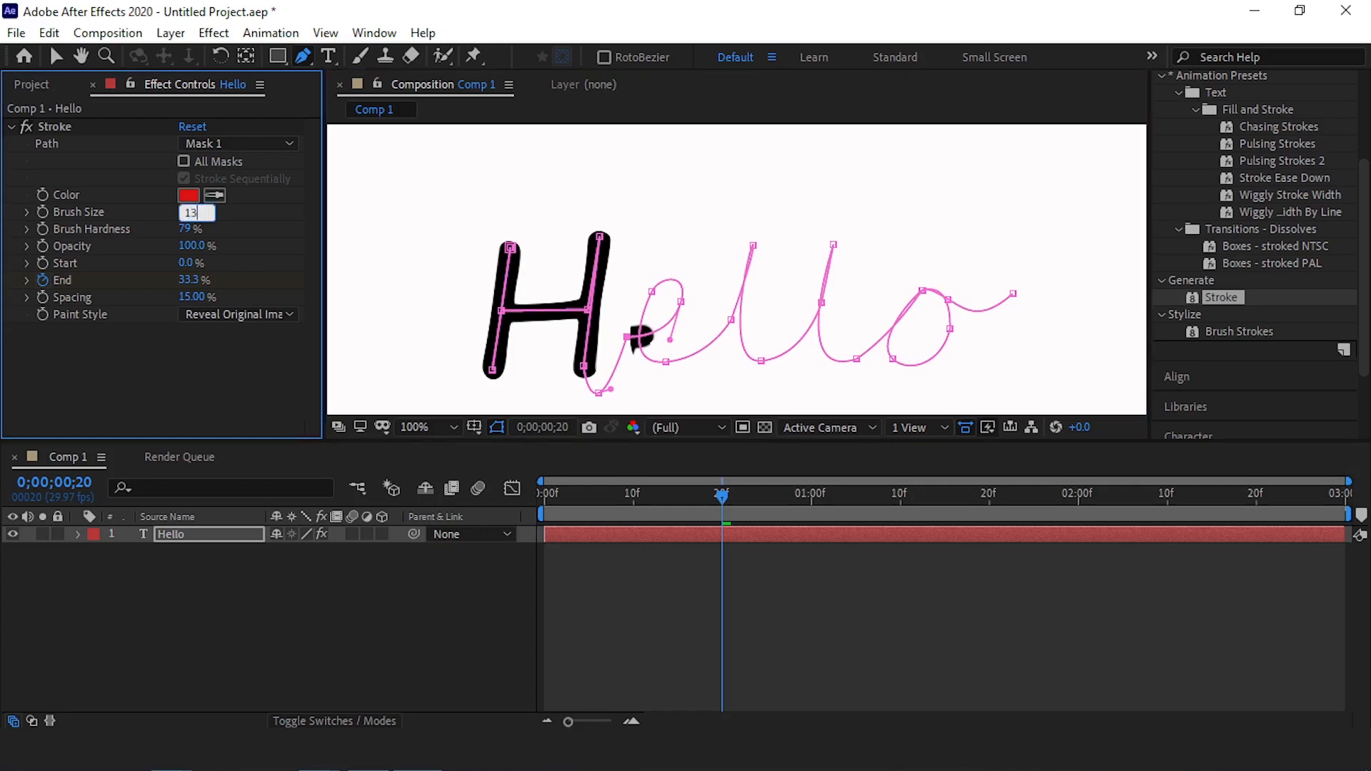
{"action": "key", "text": "Return"}
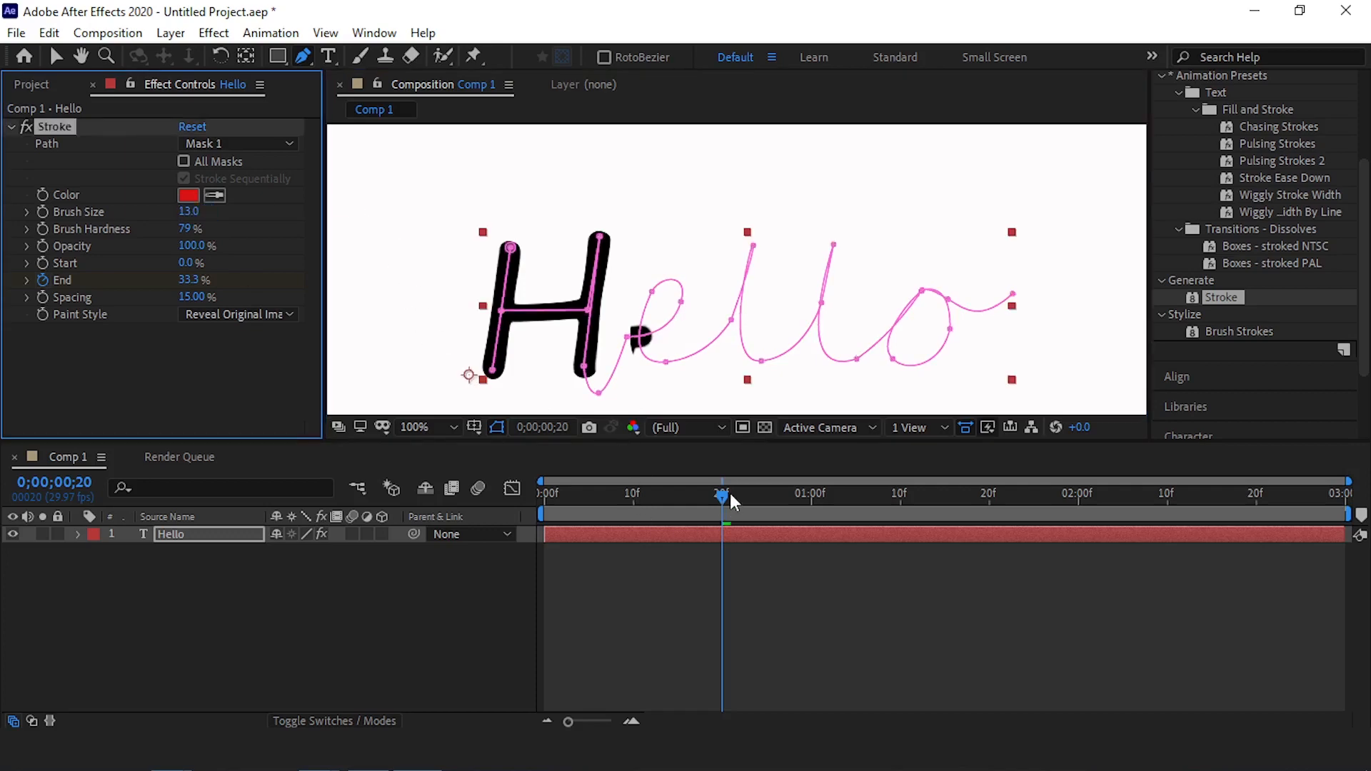
At 0;00;00;24, move the path point on the right of the e's loop slightly down and adjust its handle
{"action": "mouse_move", "coordinate": [722, 495]}
{"action": "left_mouse_down"}
{"action": "mouse_move", "coordinate": [636, 500]}
{"action": "mouse_move", "coordinate": [763, 484]}
{"action": "left_mouse_up"}
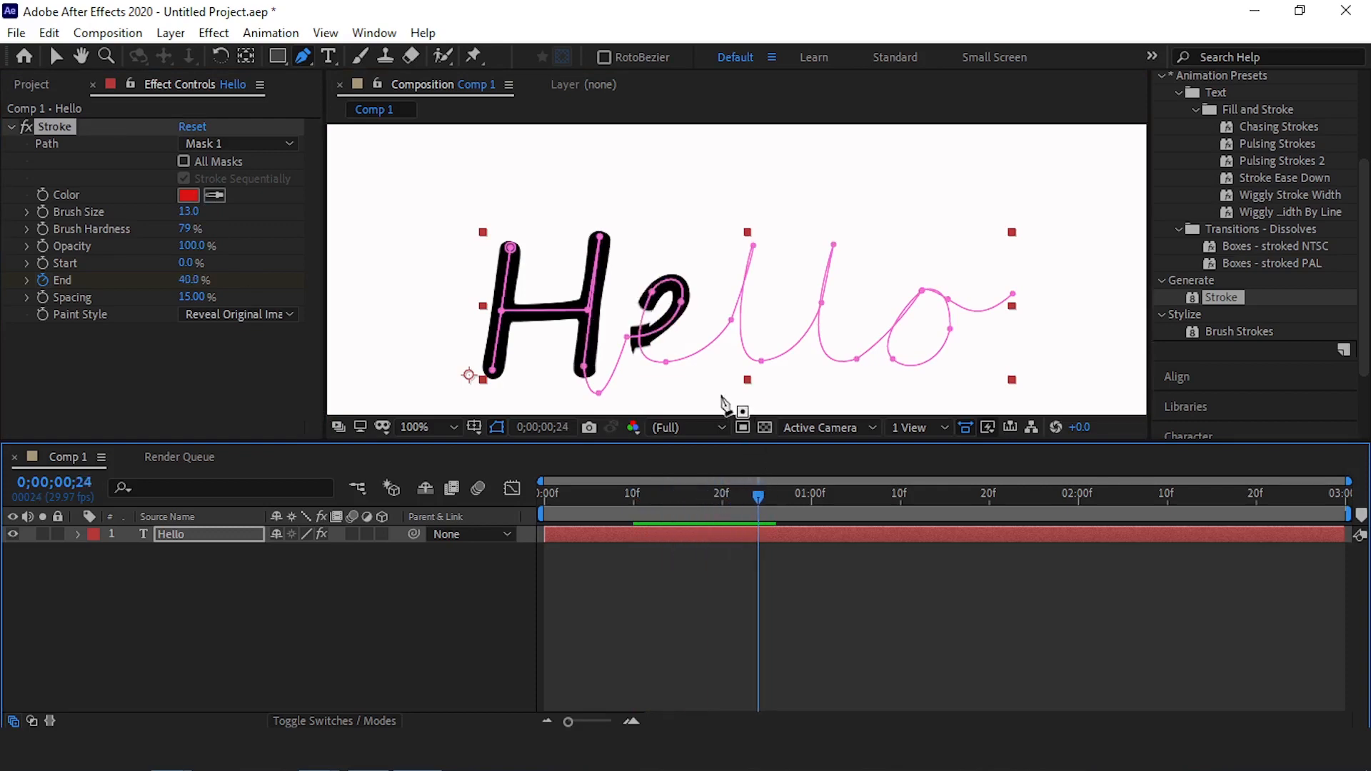
{"action": "scroll", "coordinate": [627, 322], "scroll_direction": "up", "scroll_amount": 1}
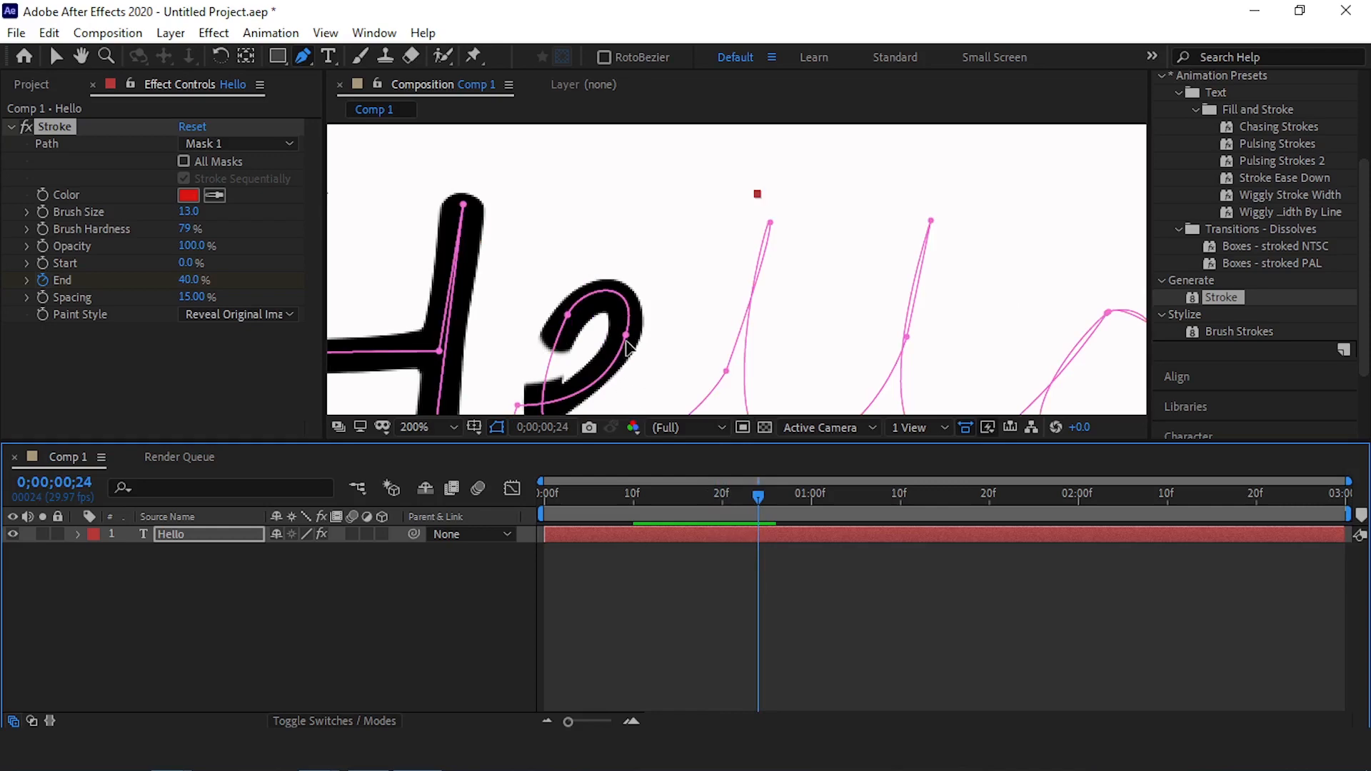
{"action": "left_click_drag", "start_coordinate": [626, 335], "coordinate": [620, 353]}
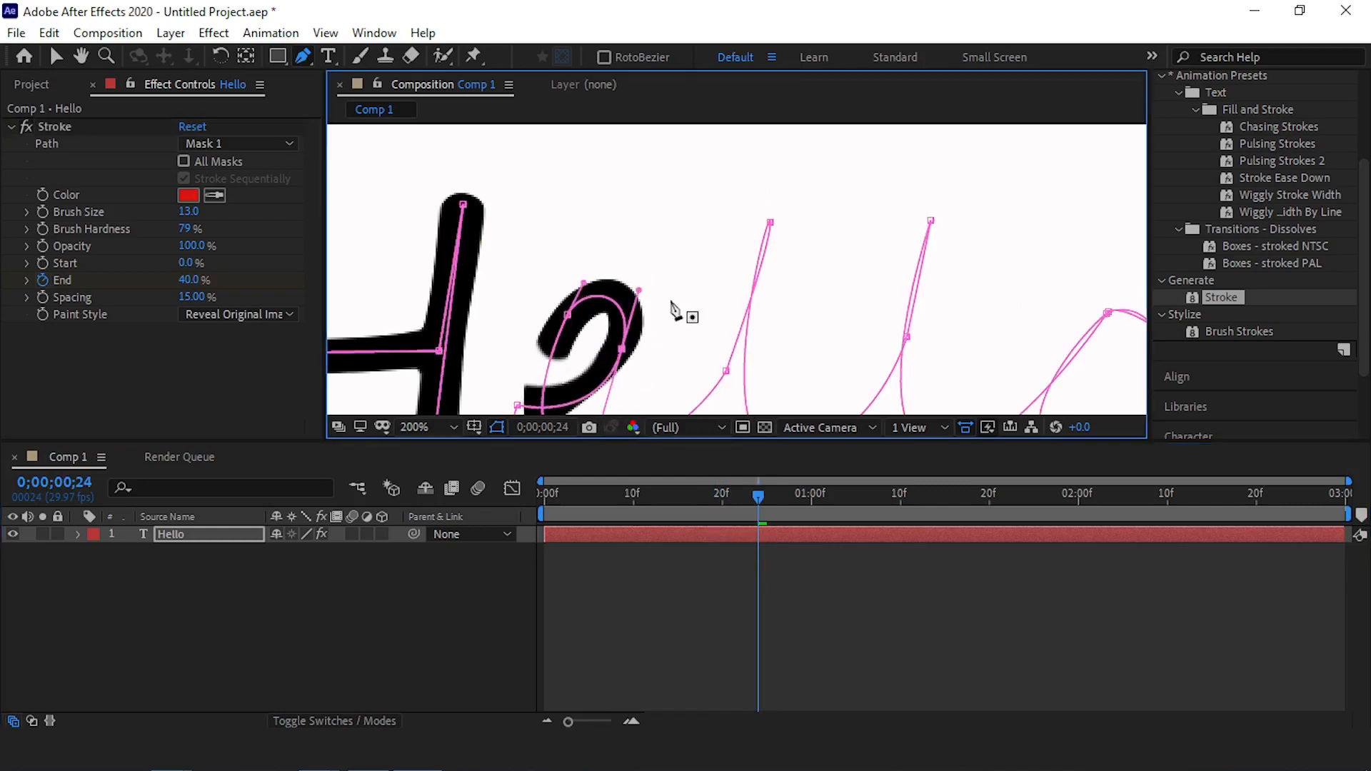
{"action": "scroll", "coordinate": [672, 303], "scroll_direction": "down", "scroll_amount": 1}
{"action": "scroll", "coordinate": [677, 305], "scroll_direction": "up", "scroll_amount": 1}
{"action": "scroll", "coordinate": [736, 283], "scroll_direction": "down", "scroll_amount": 1}
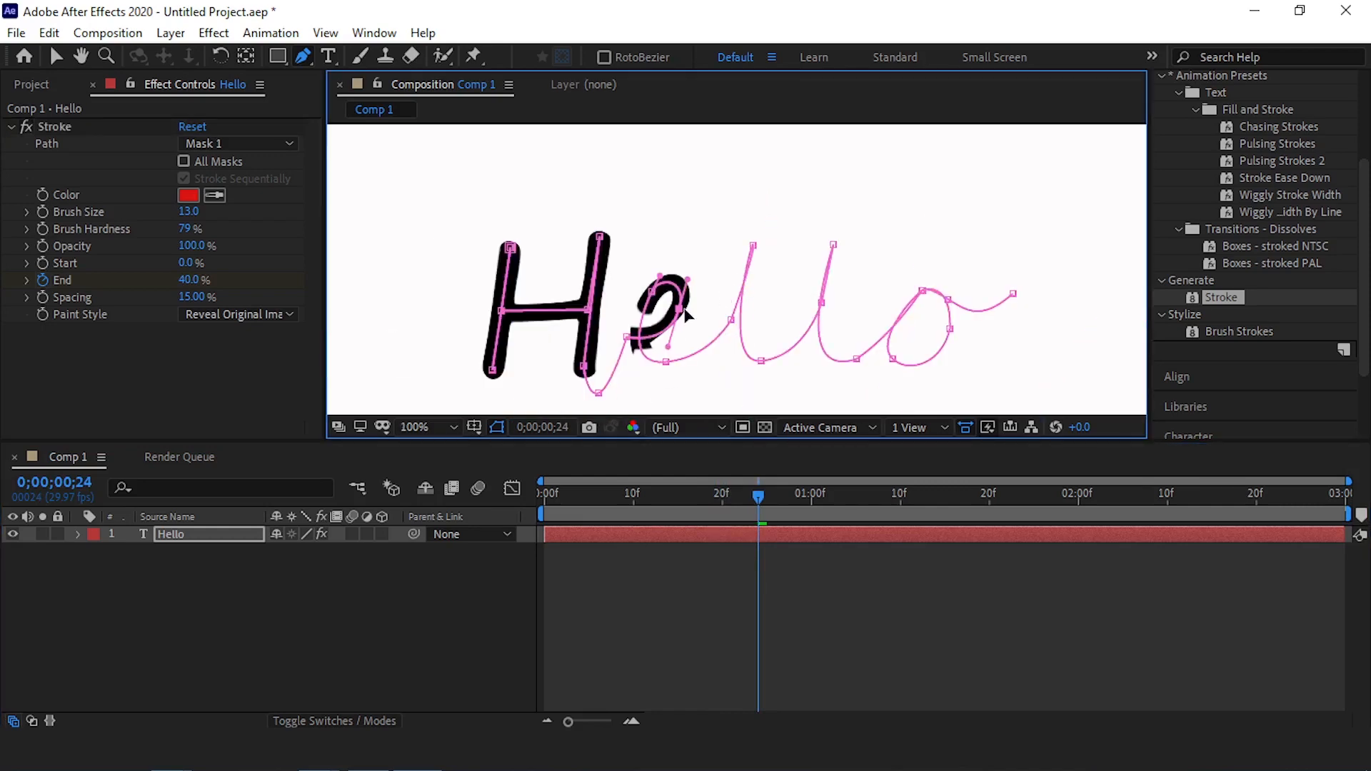
{"action": "scroll", "coordinate": [619, 336], "scroll_direction": "up", "scroll_amount": 1}
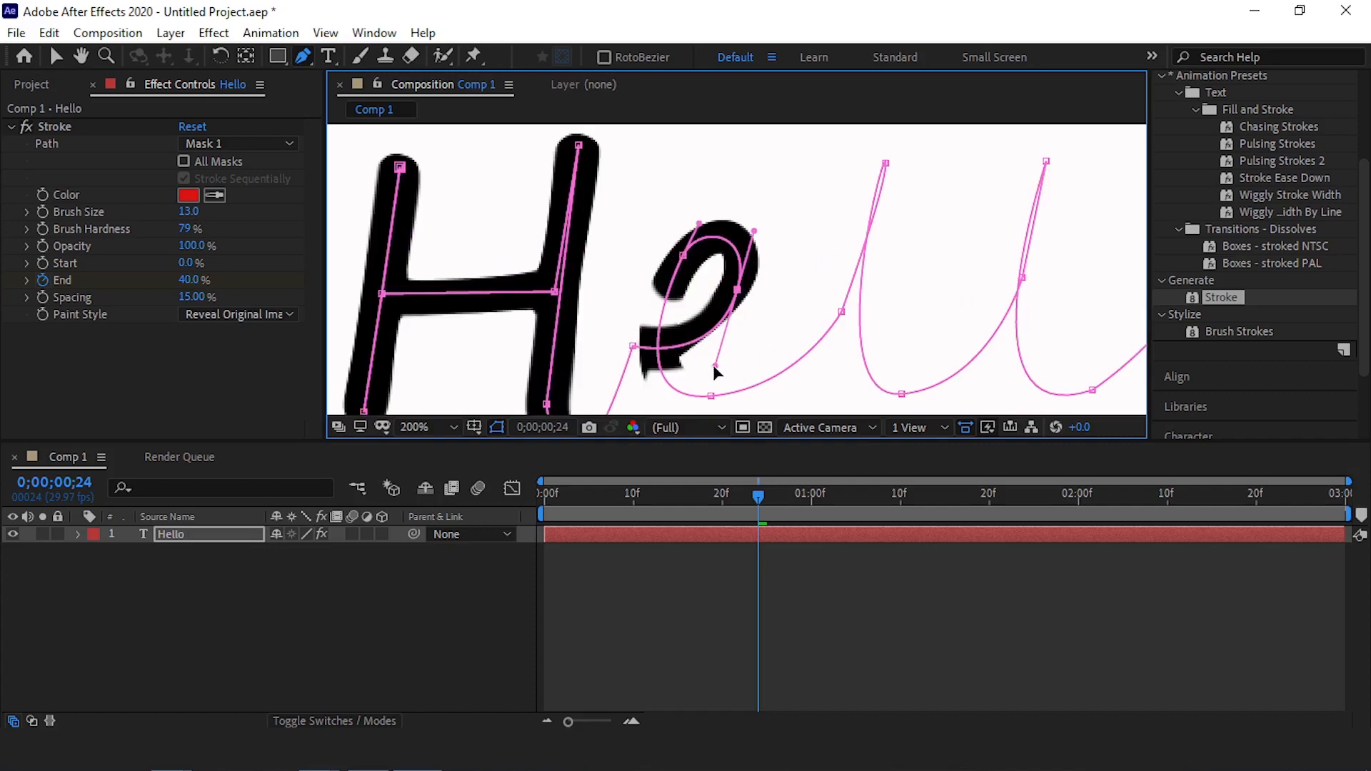
{"action": "mouse_move", "coordinate": [703, 367]}
{"action": "left_mouse_down"}
{"action": "mouse_move", "coordinate": [686, 359]}
{"action": "mouse_move", "coordinate": [700, 379]}
{"action": "left_mouse_up"}
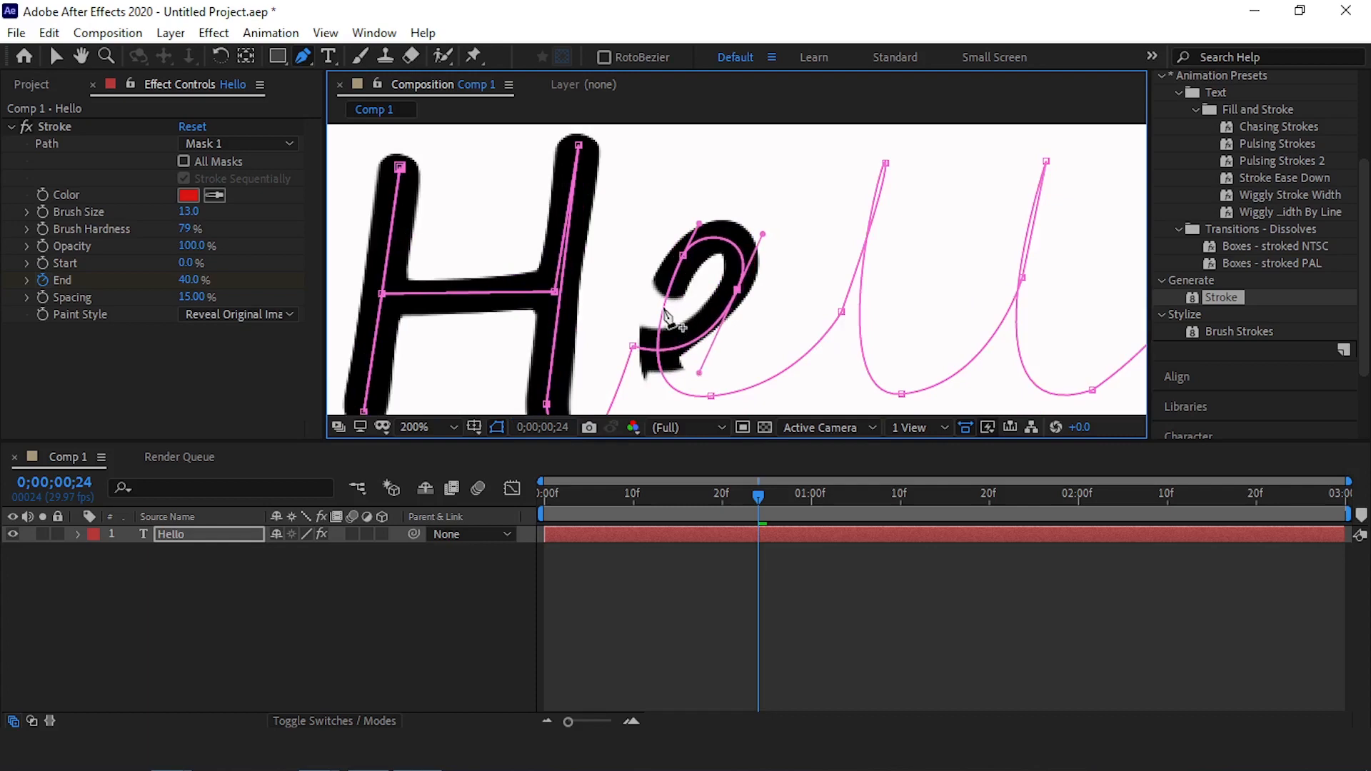
Play the write-on animation from the first frame to check how the letters are revealed
{"action": "scroll", "coordinate": [667, 320], "scroll_direction": "down", "scroll_amount": 1}
{"action": "left_click_drag", "start_coordinate": [757, 499], "coordinate": [465, 498]}
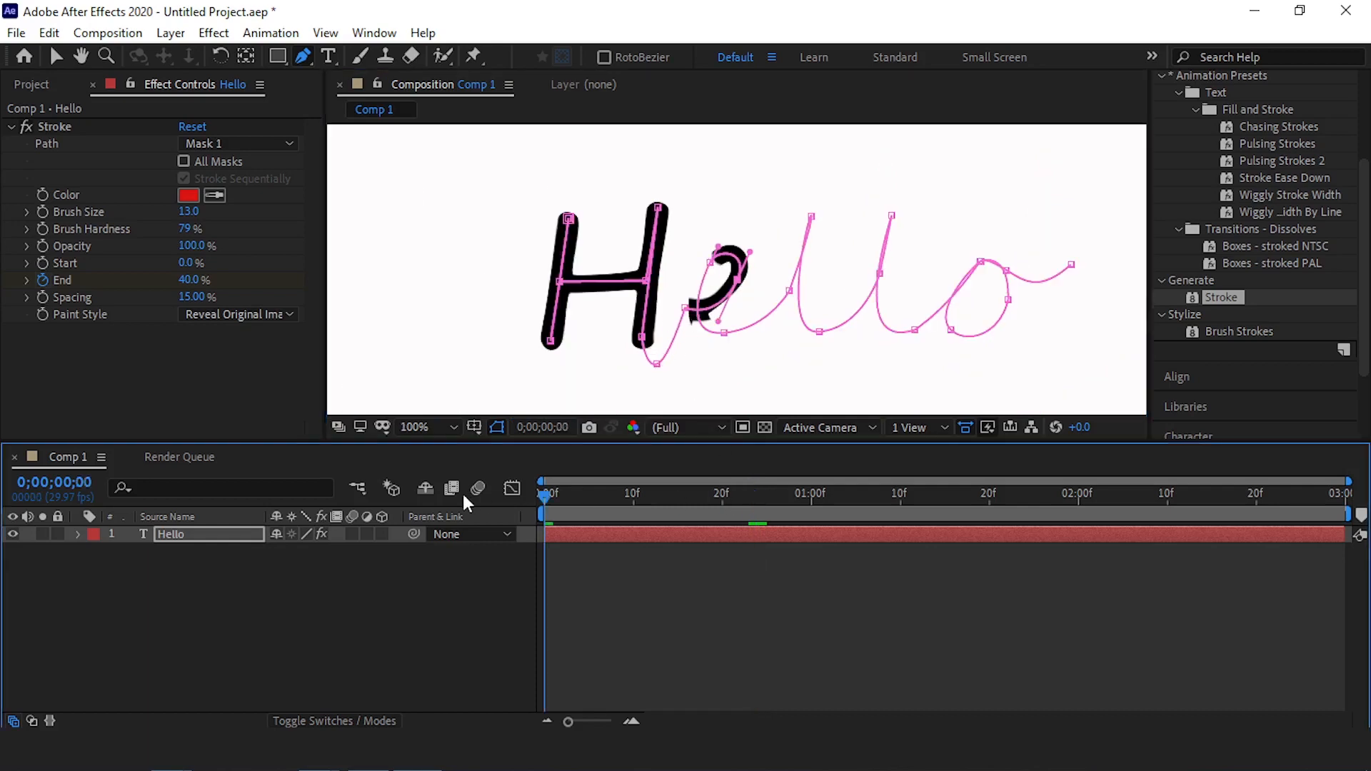
{"action": "key", "text": "space"}
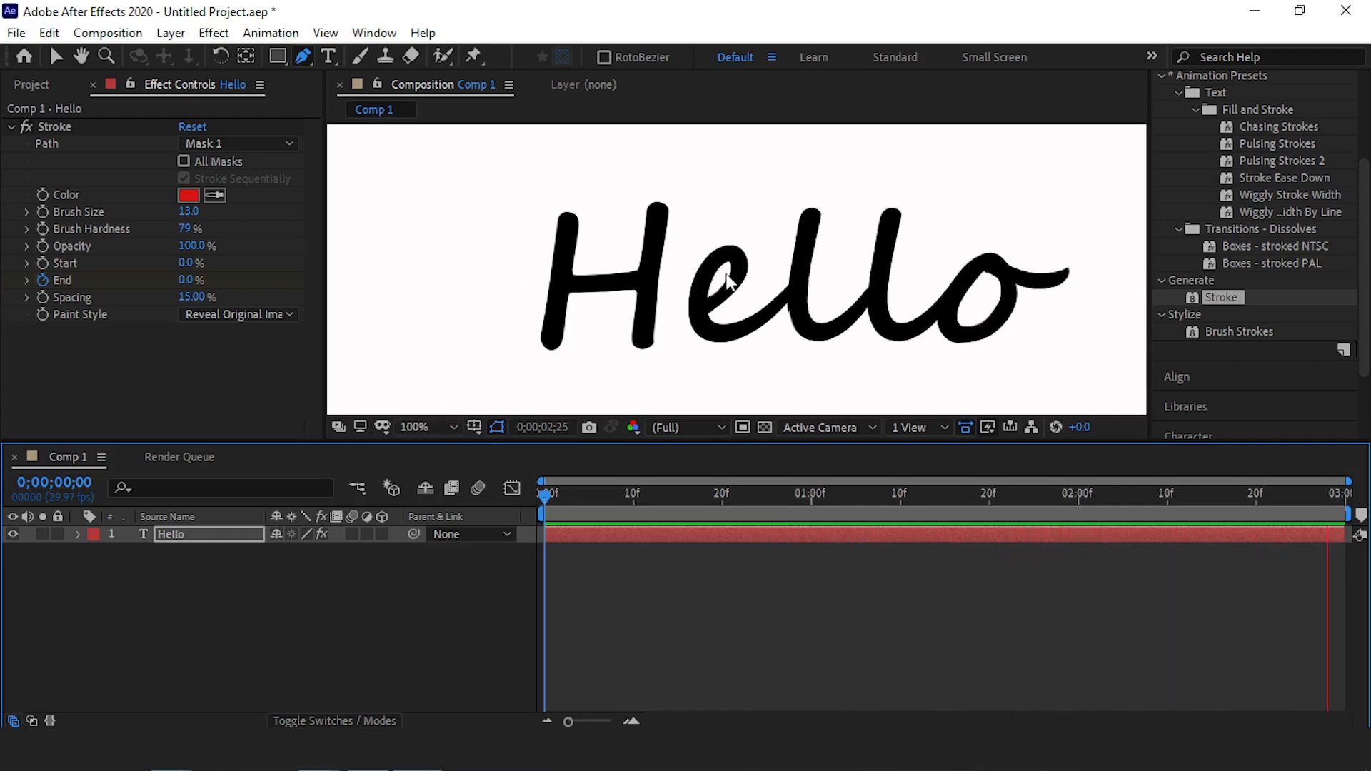
{"action": "scroll", "coordinate": [729, 281], "scroll_direction": "down", "scroll_amount": 4}
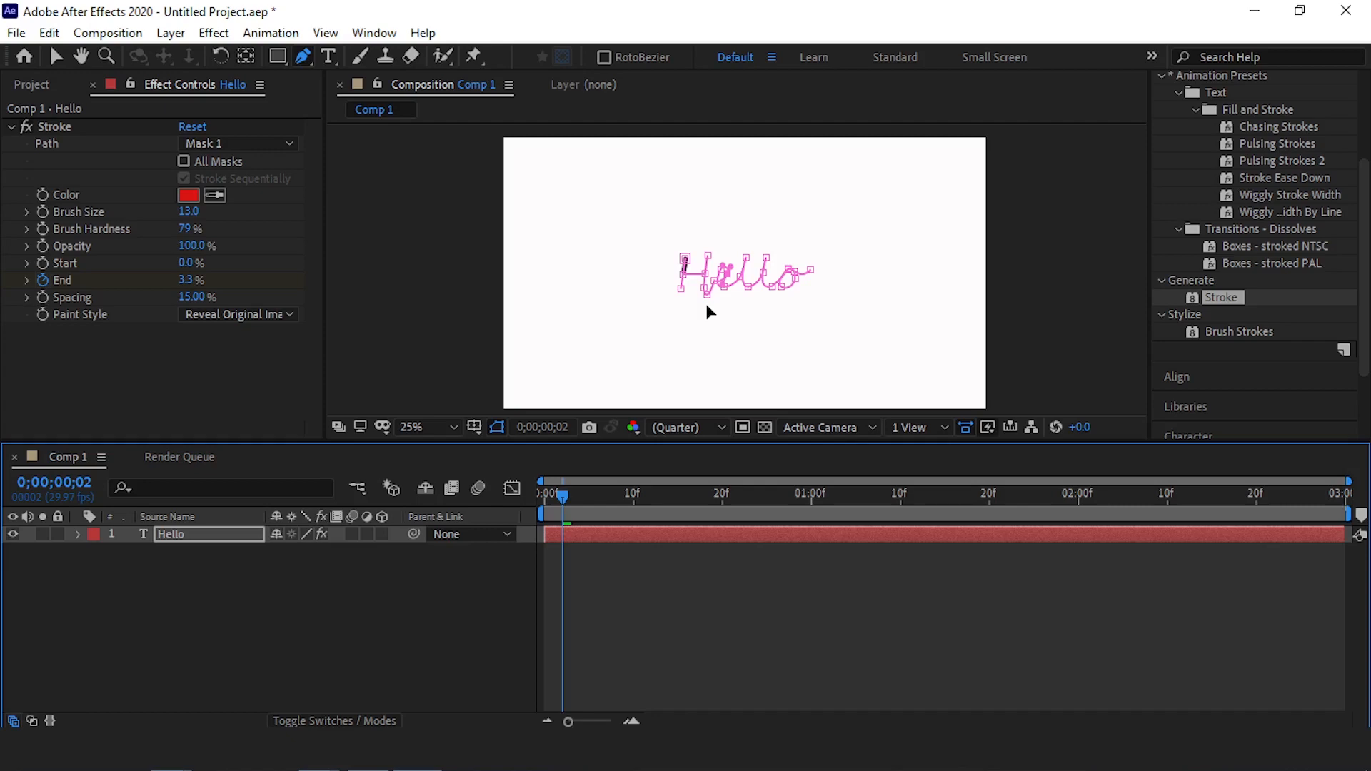
Add the writing-hand PNG to Comp 1 above the Hello layer and scale it to 230%
{"action": "left_click", "coordinate": [30, 83]}
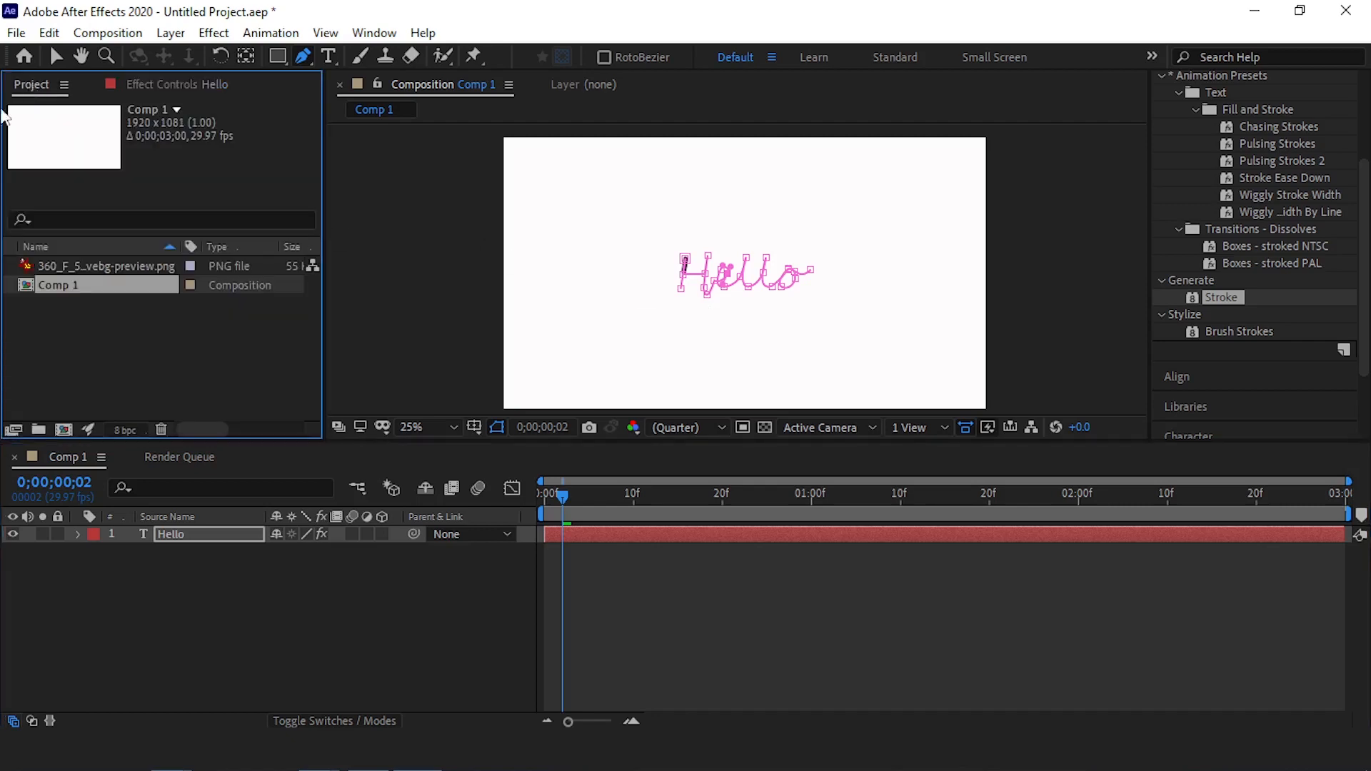
{"action": "left_click", "coordinate": [132, 266]}
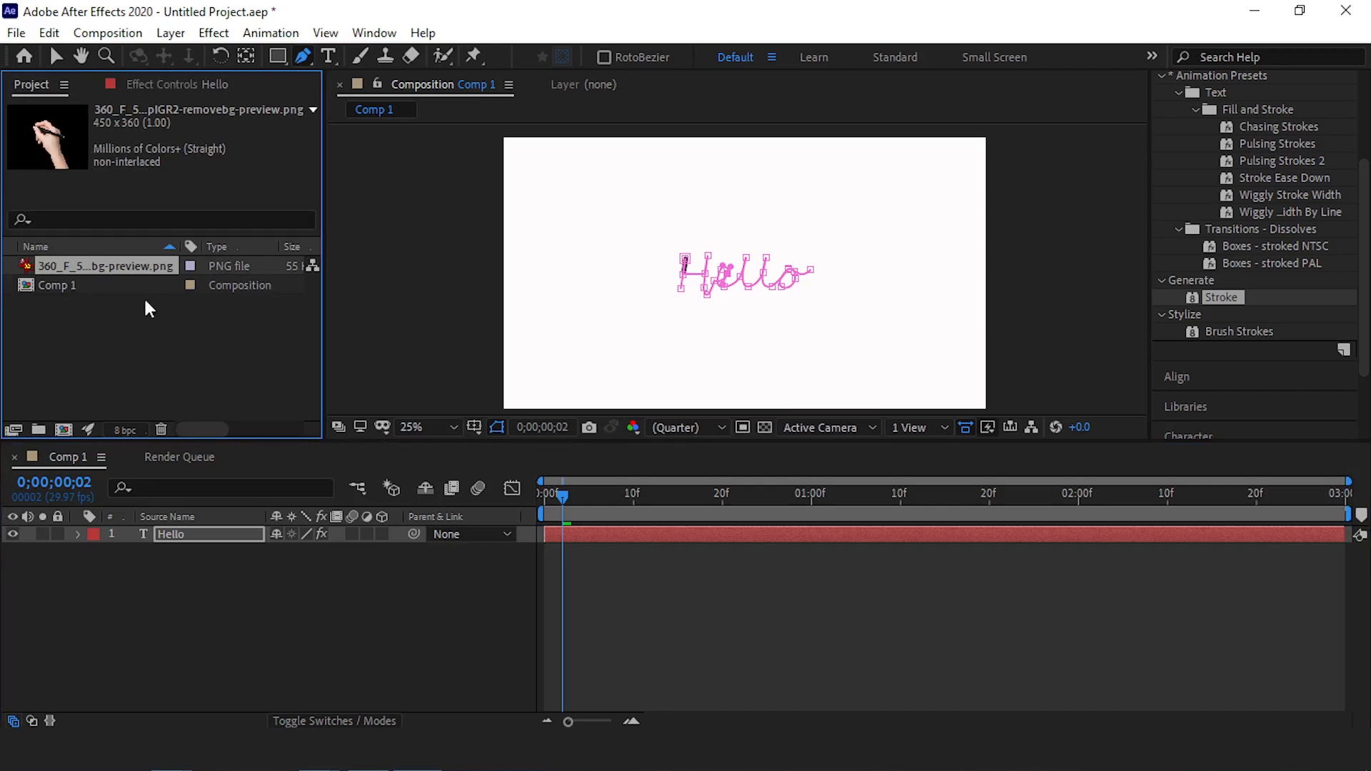
{"action": "left_click_drag", "start_coordinate": [110, 270], "coordinate": [202, 537]}
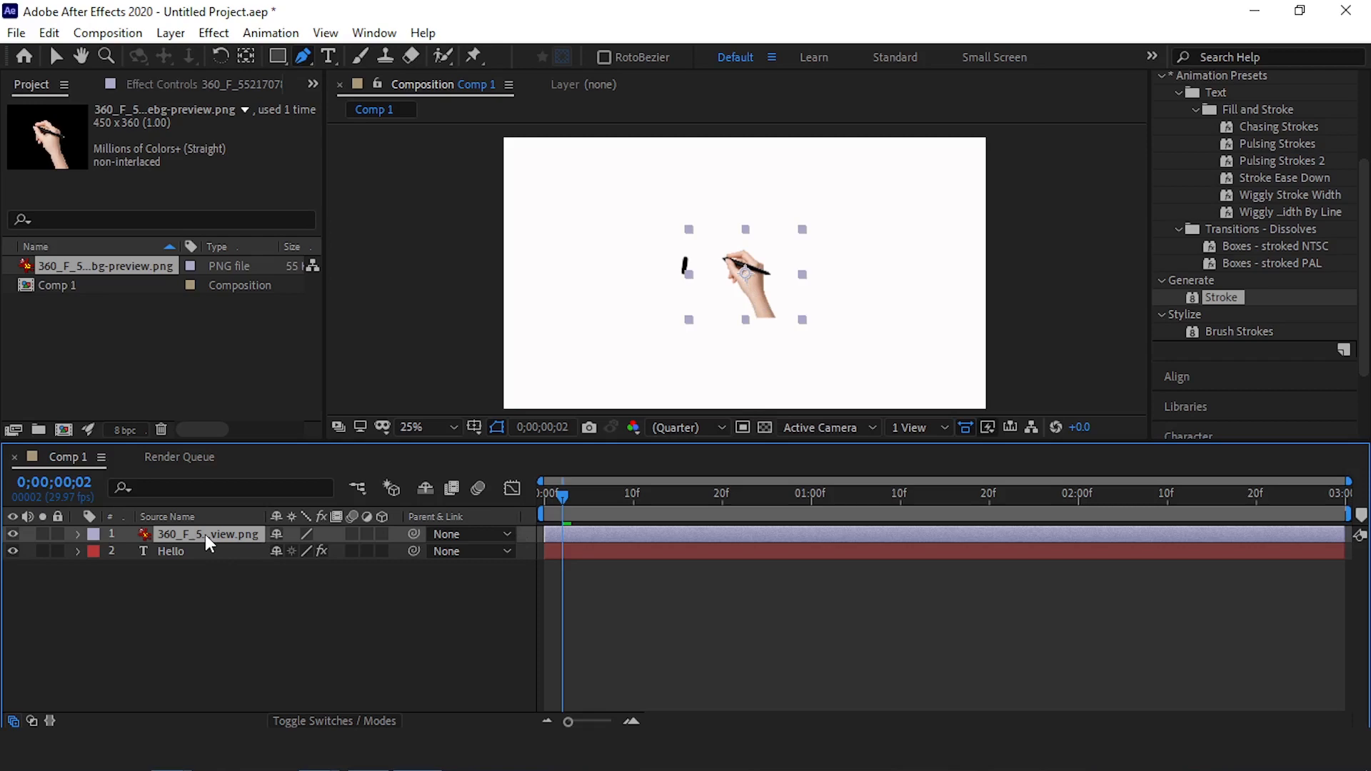
{"action": "key", "text": "s"}
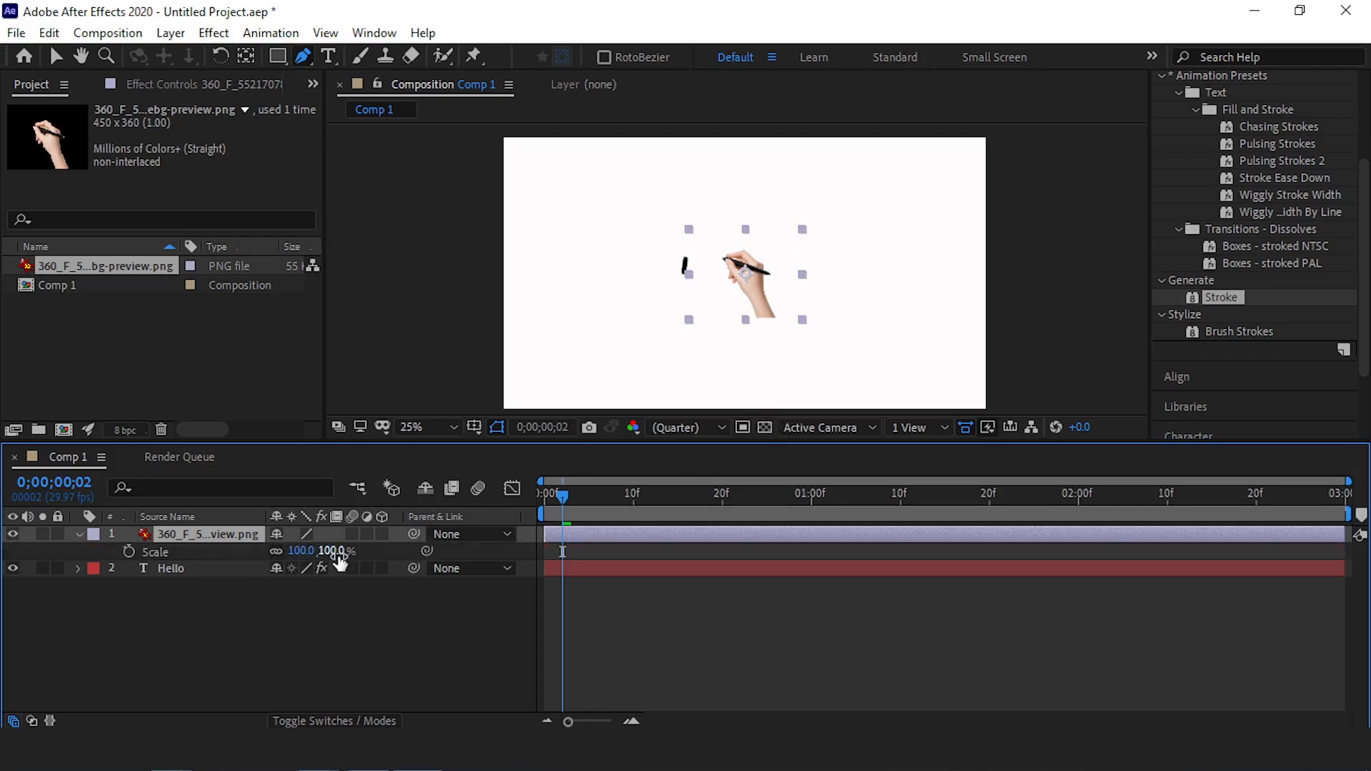
{"action": "left_click_drag", "start_coordinate": [337, 557], "coordinate": [472, 558]}
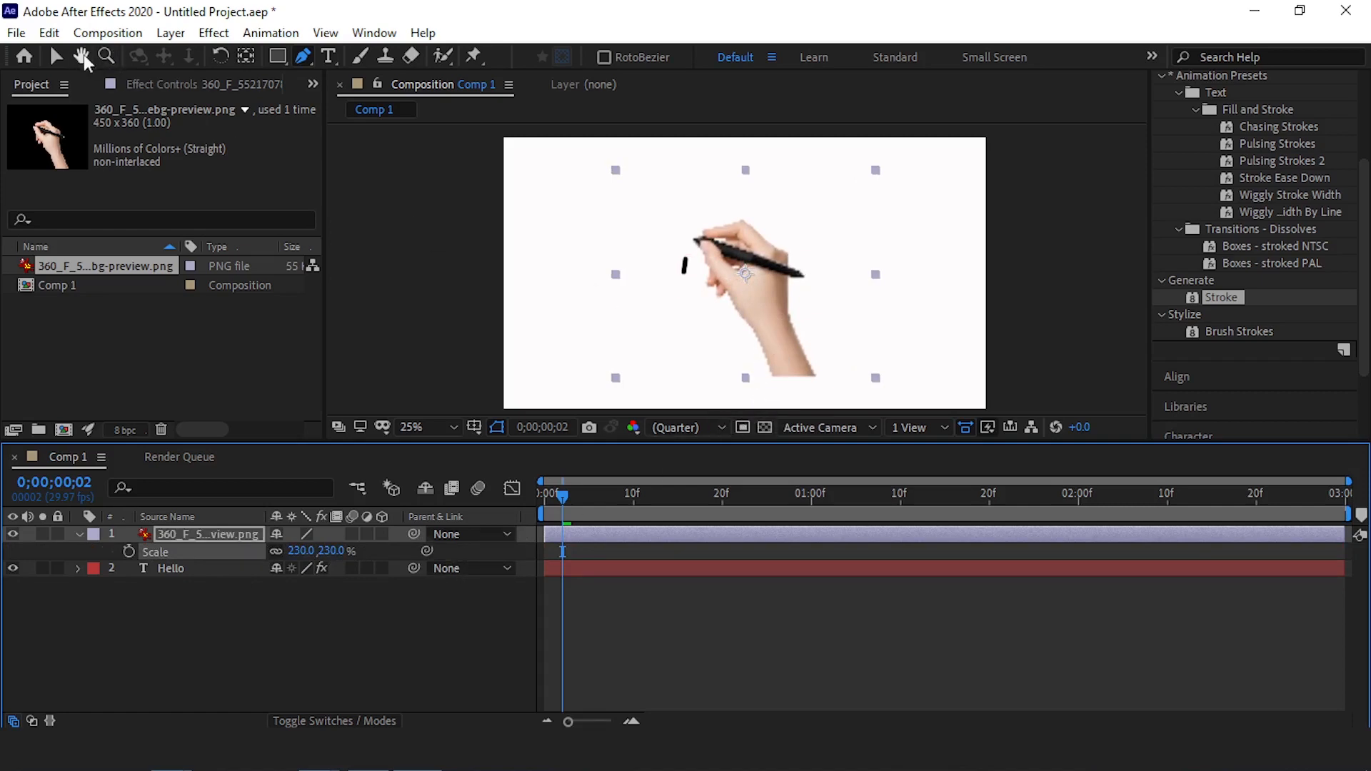
Move the hand image so the pen tip meets the top of the H's first stroke
{"action": "left_click", "coordinate": [55, 56]}
{"action": "left_click_drag", "start_coordinate": [779, 319], "coordinate": [767, 331]}
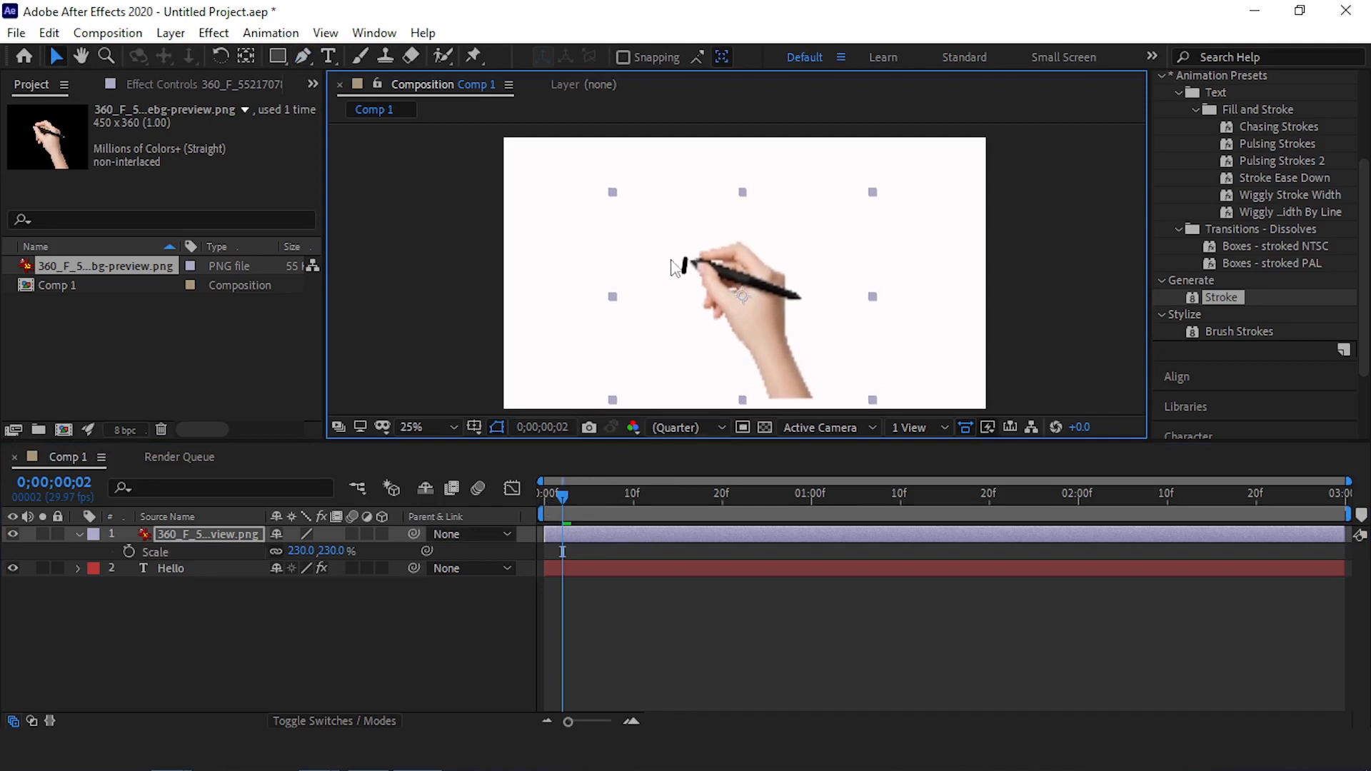
{"action": "scroll", "coordinate": [628, 250], "scroll_direction": "up", "scroll_amount": 4}
{"action": "left_click_drag", "start_coordinate": [647, 345], "coordinate": [632, 337]}
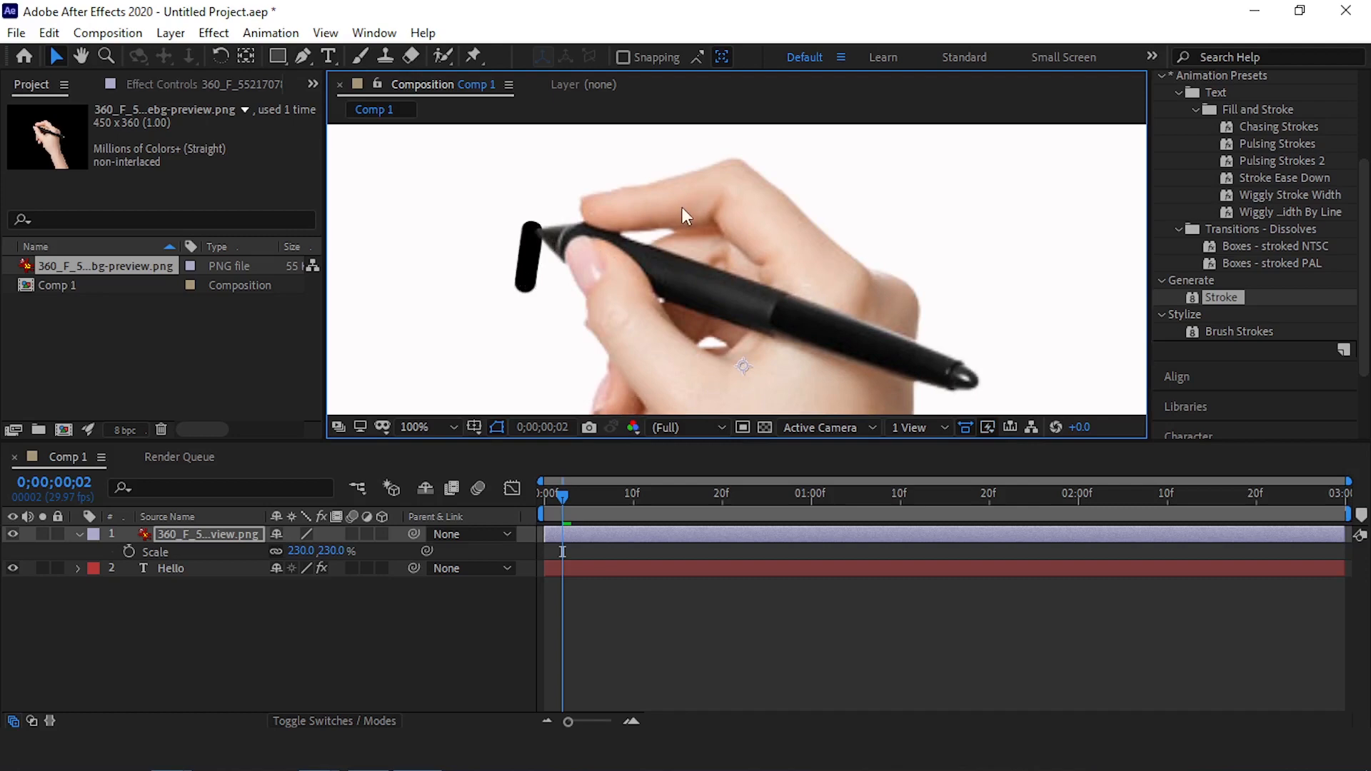
{"action": "scroll", "coordinate": [614, 258], "scroll_direction": "down", "scroll_amount": 4}
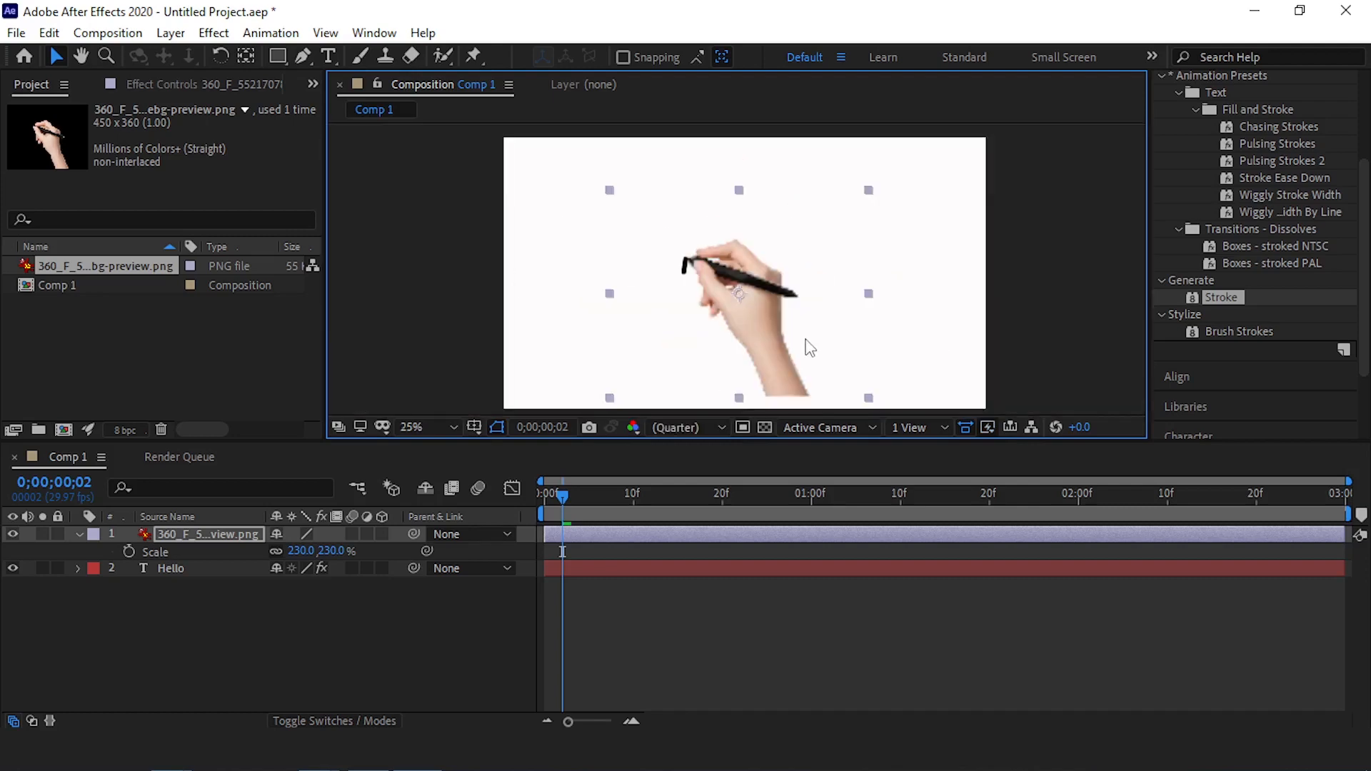
Enlarge the hand image to 263% and realign its pen tip with the top of the H's first stroke
{"action": "left_click_drag", "start_coordinate": [329, 552], "coordinate": [376, 561]}
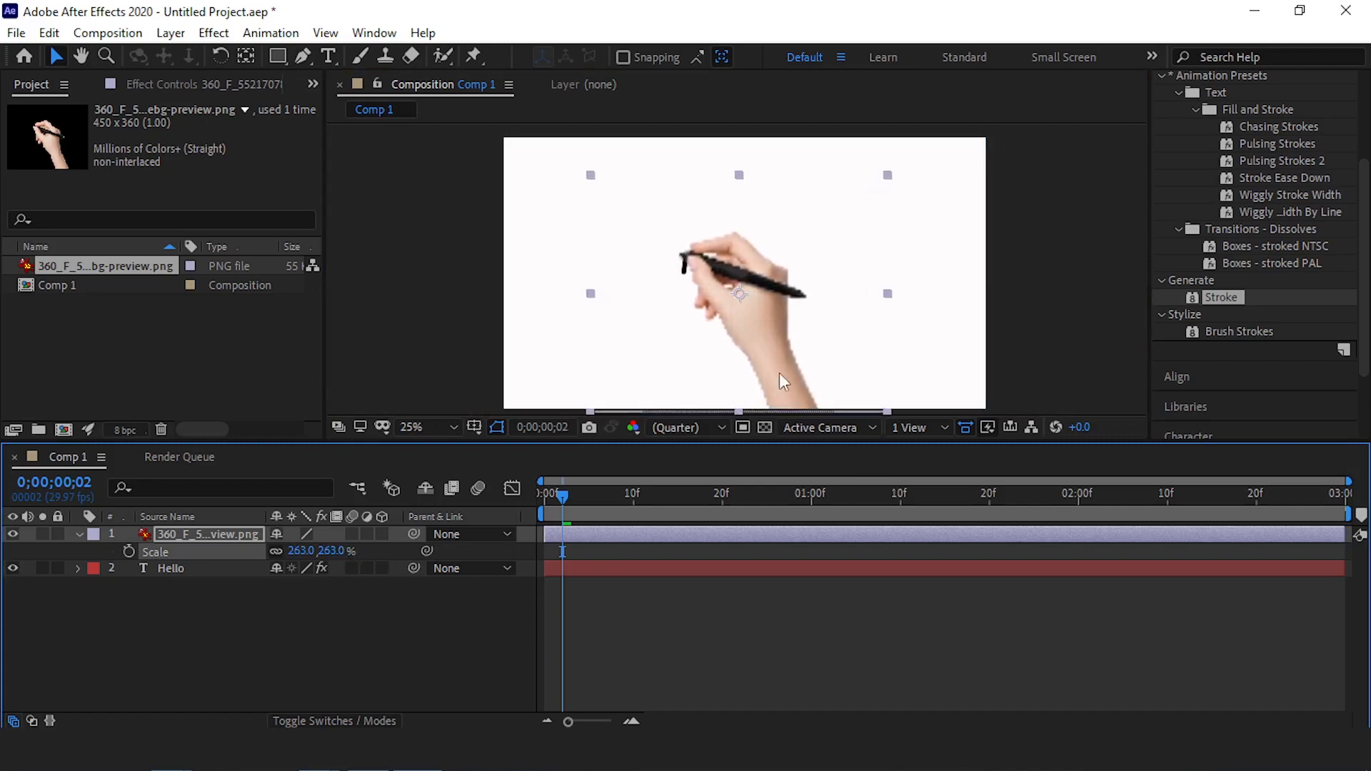
{"action": "left_click_drag", "start_coordinate": [768, 352], "coordinate": [769, 354]}
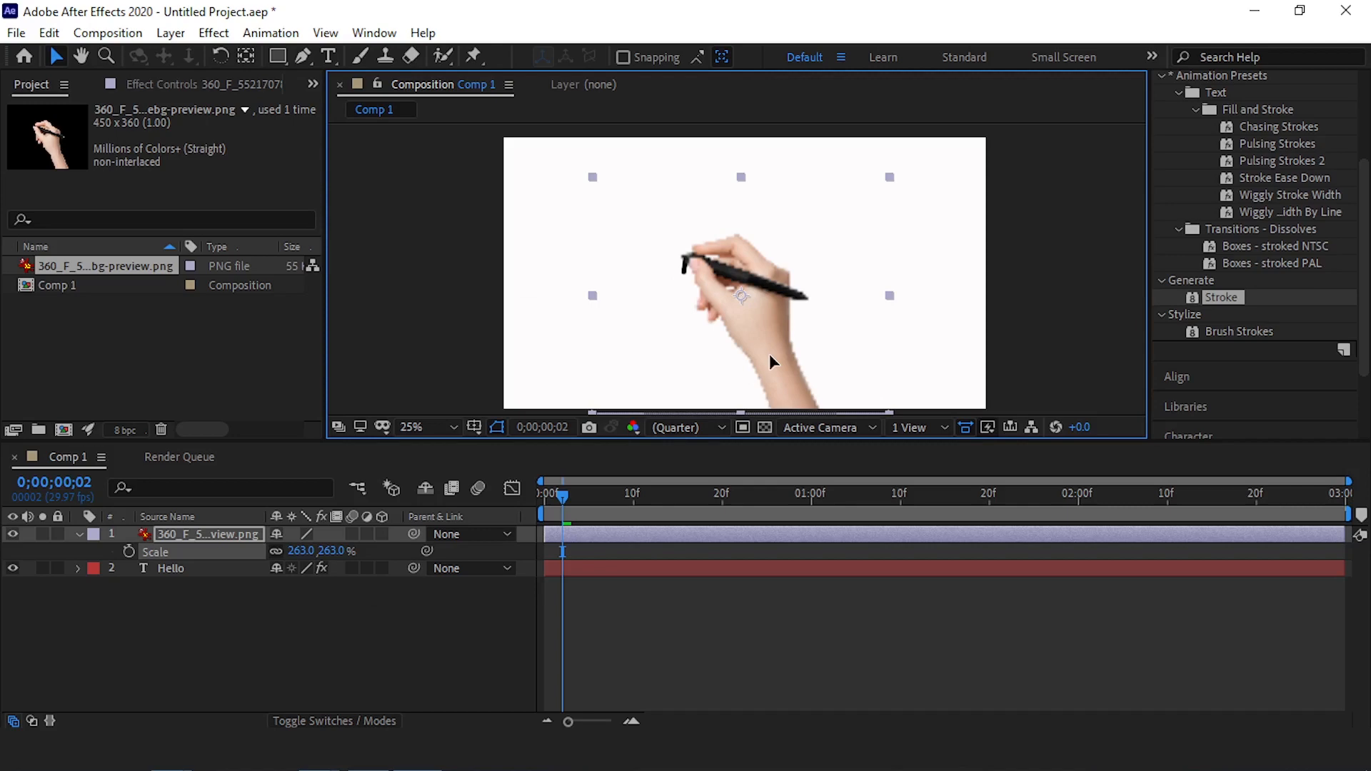
{"action": "scroll", "coordinate": [686, 270], "scroll_direction": "up", "scroll_amount": 5}
{"action": "scroll", "coordinate": [733, 263], "scroll_direction": "down", "scroll_amount": 1}
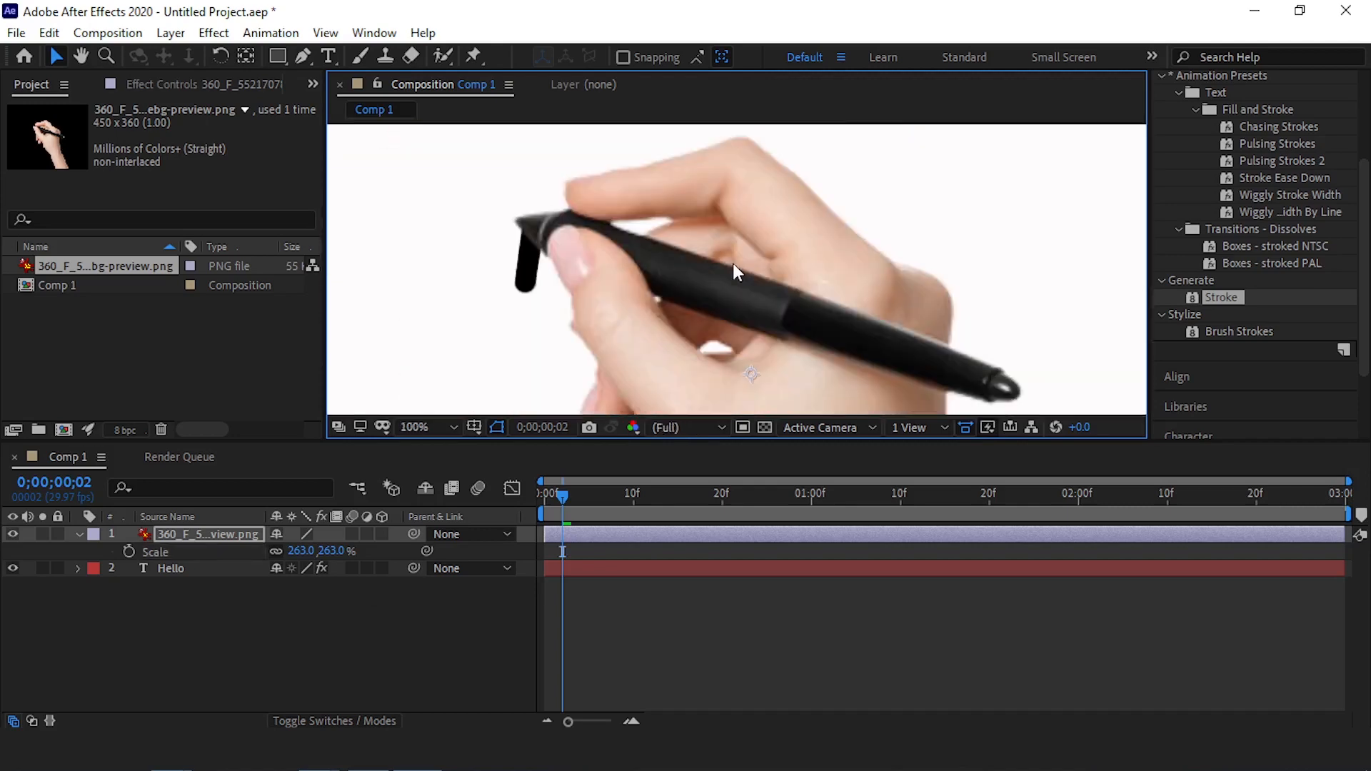
{"action": "left_click_drag", "start_coordinate": [572, 245], "coordinate": [586, 249]}
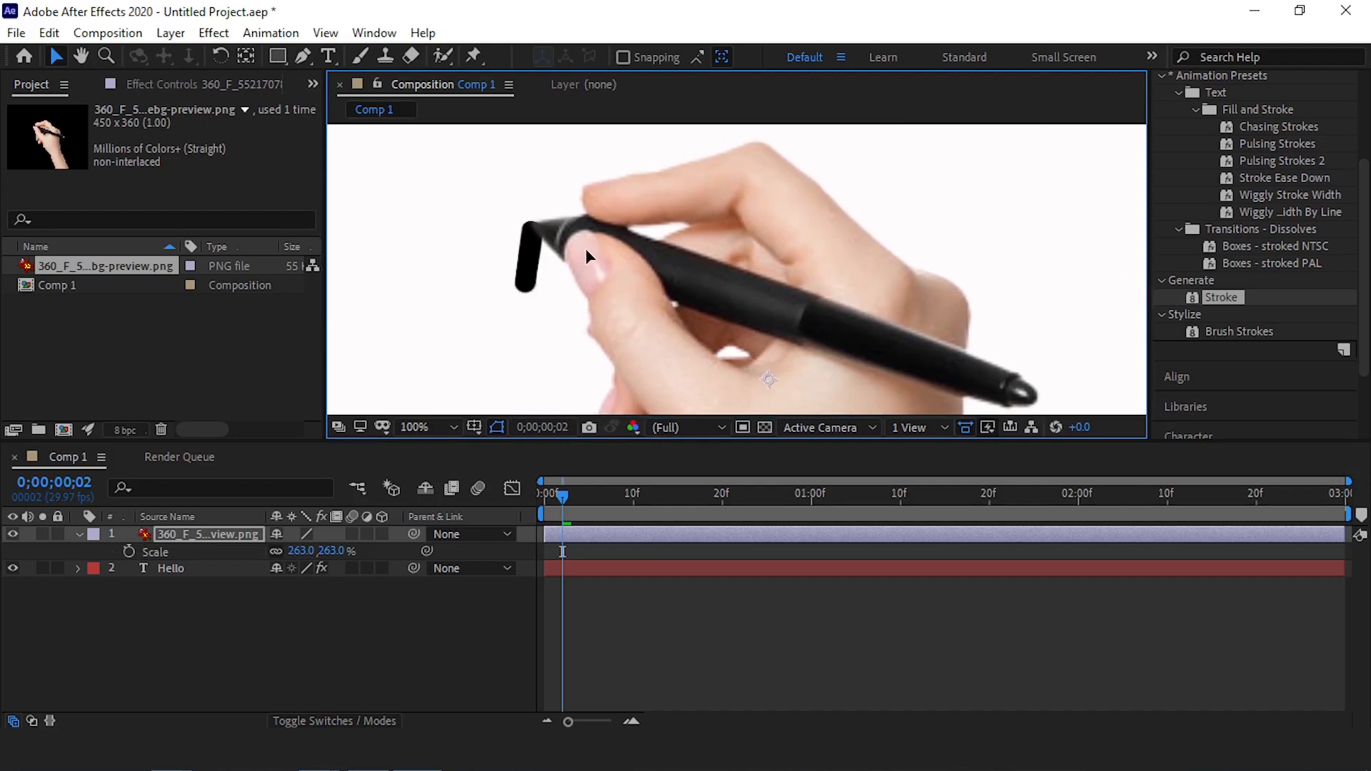
{"action": "scroll", "coordinate": [586, 250], "scroll_direction": "down", "scroll_amount": 3}
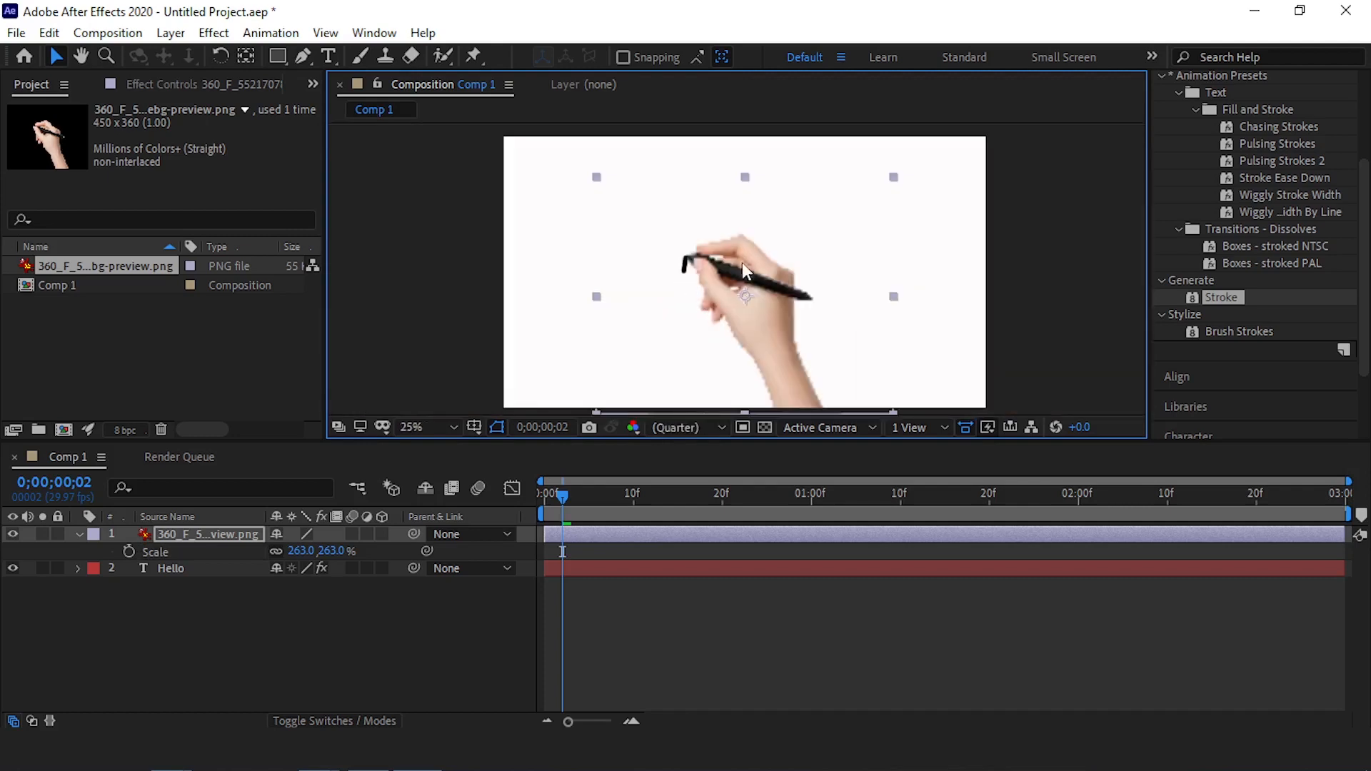
Move the hand layer's anchor point from its centre to the pen tip with the Pan Behind tool
{"action": "scroll", "coordinate": [688, 279], "scroll_direction": "up", "scroll_amount": 3}
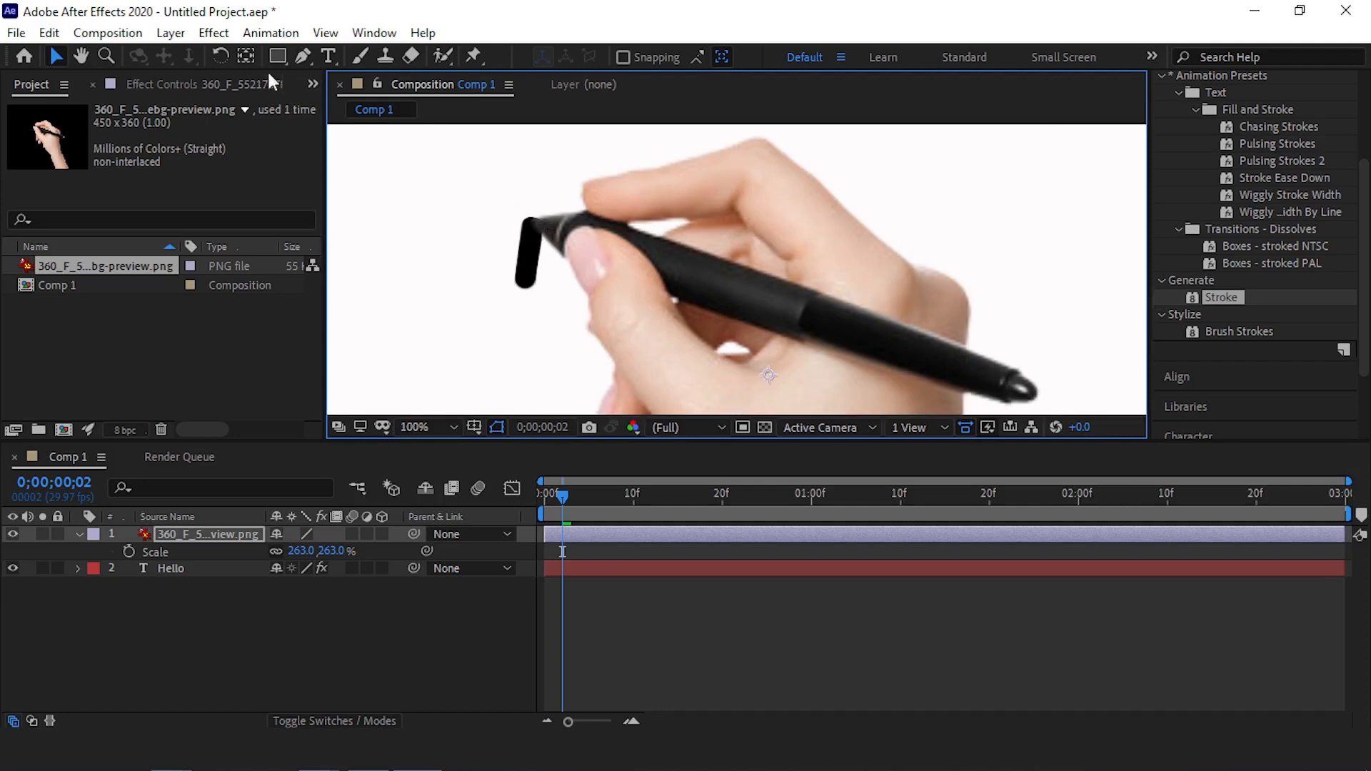
{"action": "left_click", "coordinate": [246, 55]}
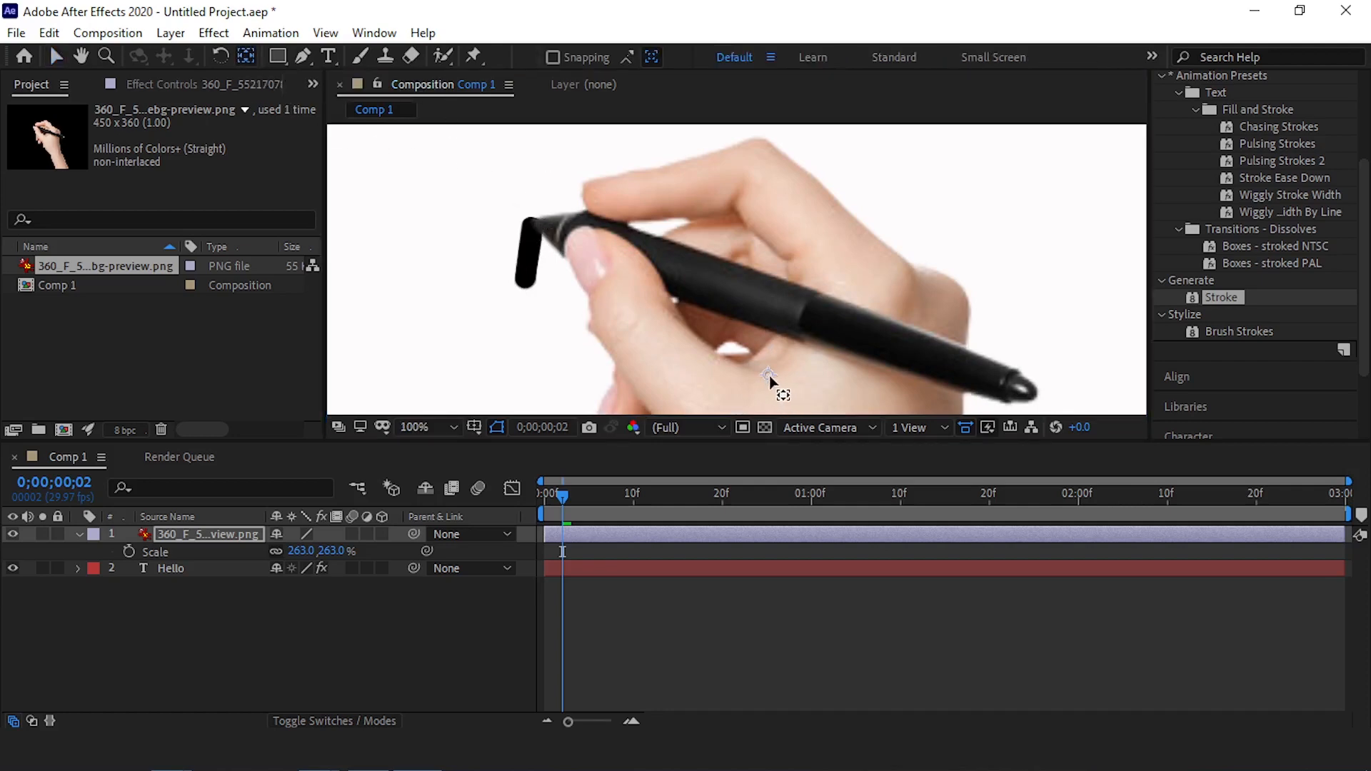
{"action": "left_click_drag", "start_coordinate": [770, 378], "coordinate": [532, 225]}
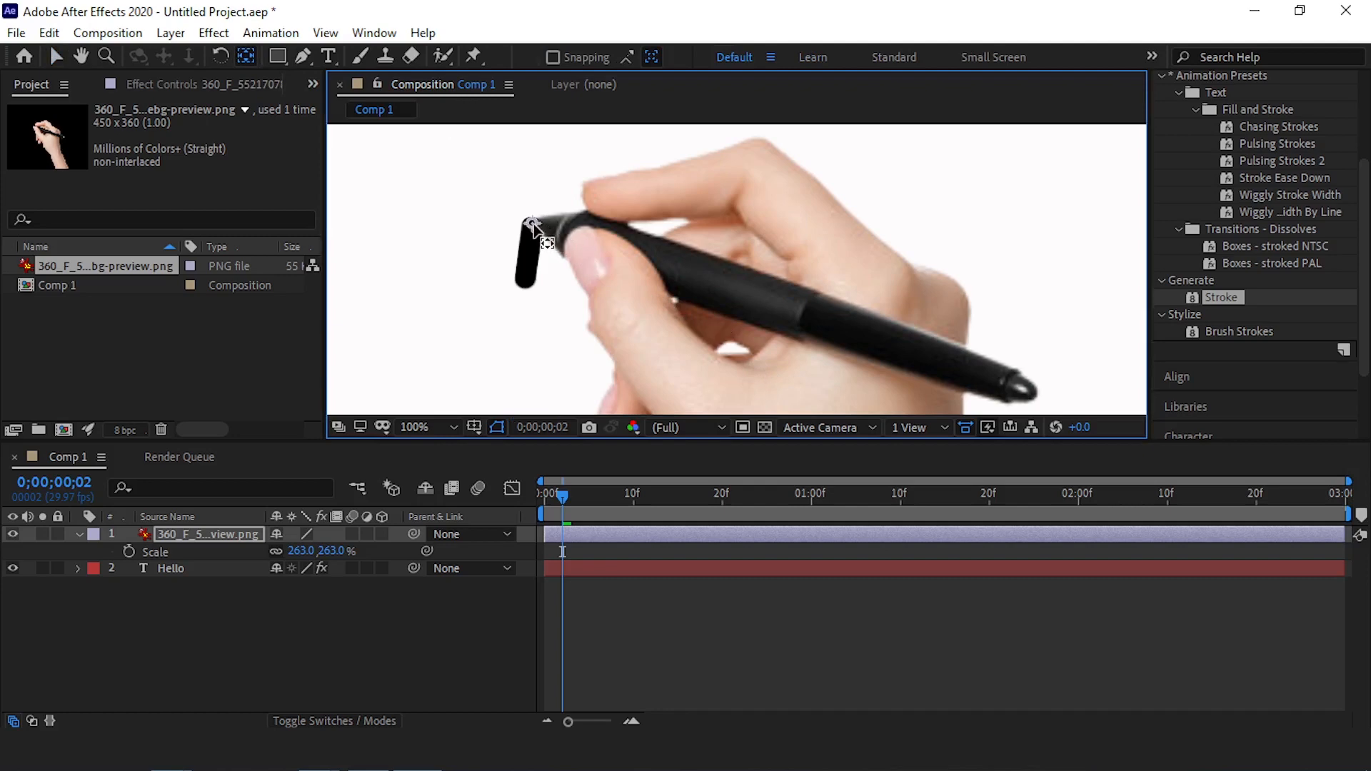
{"action": "scroll", "coordinate": [499, 207], "scroll_direction": "up", "scroll_amount": 1}
{"action": "scroll", "coordinate": [668, 245], "scroll_direction": "down", "scroll_amount": 1}
{"action": "scroll", "coordinate": [507, 214], "scroll_direction": "up", "scroll_amount": 1}
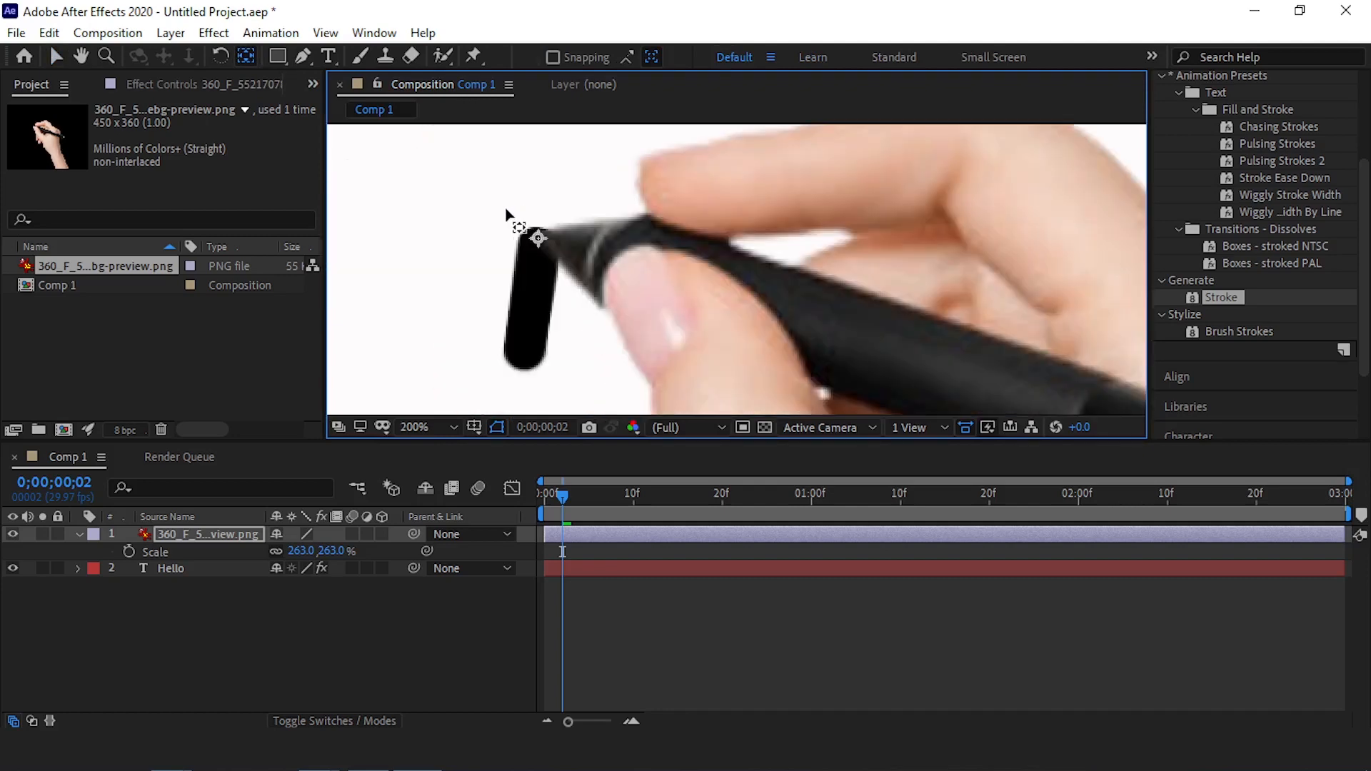
{"action": "scroll", "coordinate": [507, 217], "scroll_direction": "up", "scroll_amount": 1}
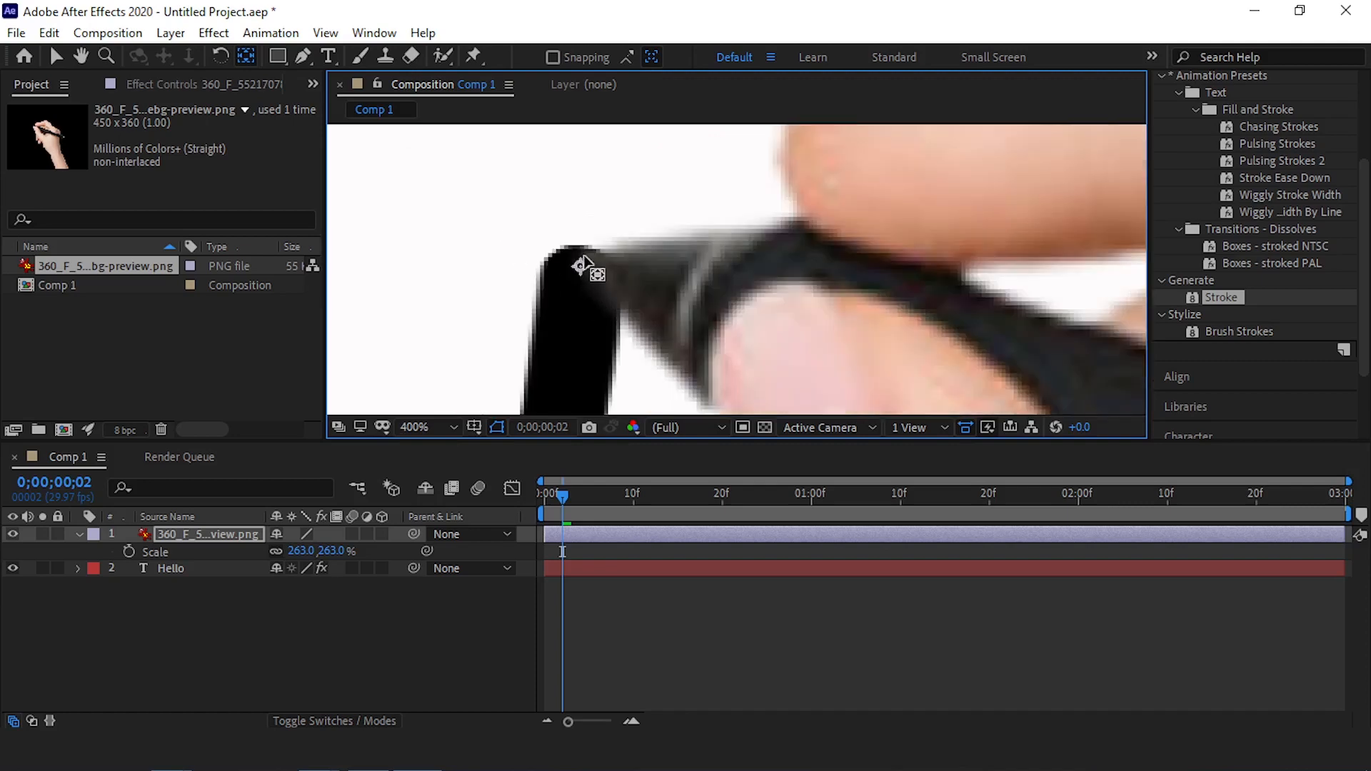
{"action": "scroll", "coordinate": [554, 245], "scroll_direction": "down", "scroll_amount": 8}
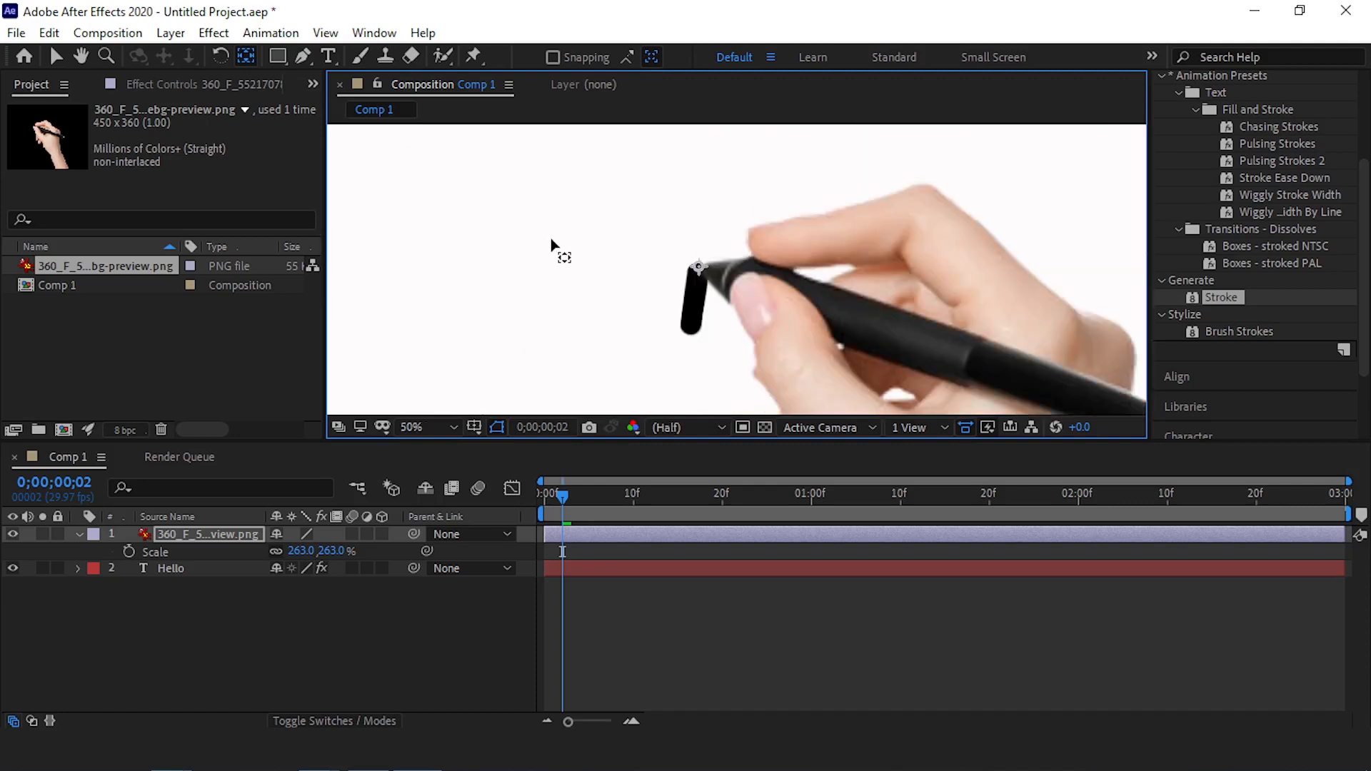
{"action": "scroll", "coordinate": [707, 268], "scroll_direction": "down", "scroll_amount": 1}
{"action": "scroll", "coordinate": [691, 276], "scroll_direction": "up", "scroll_amount": 1}
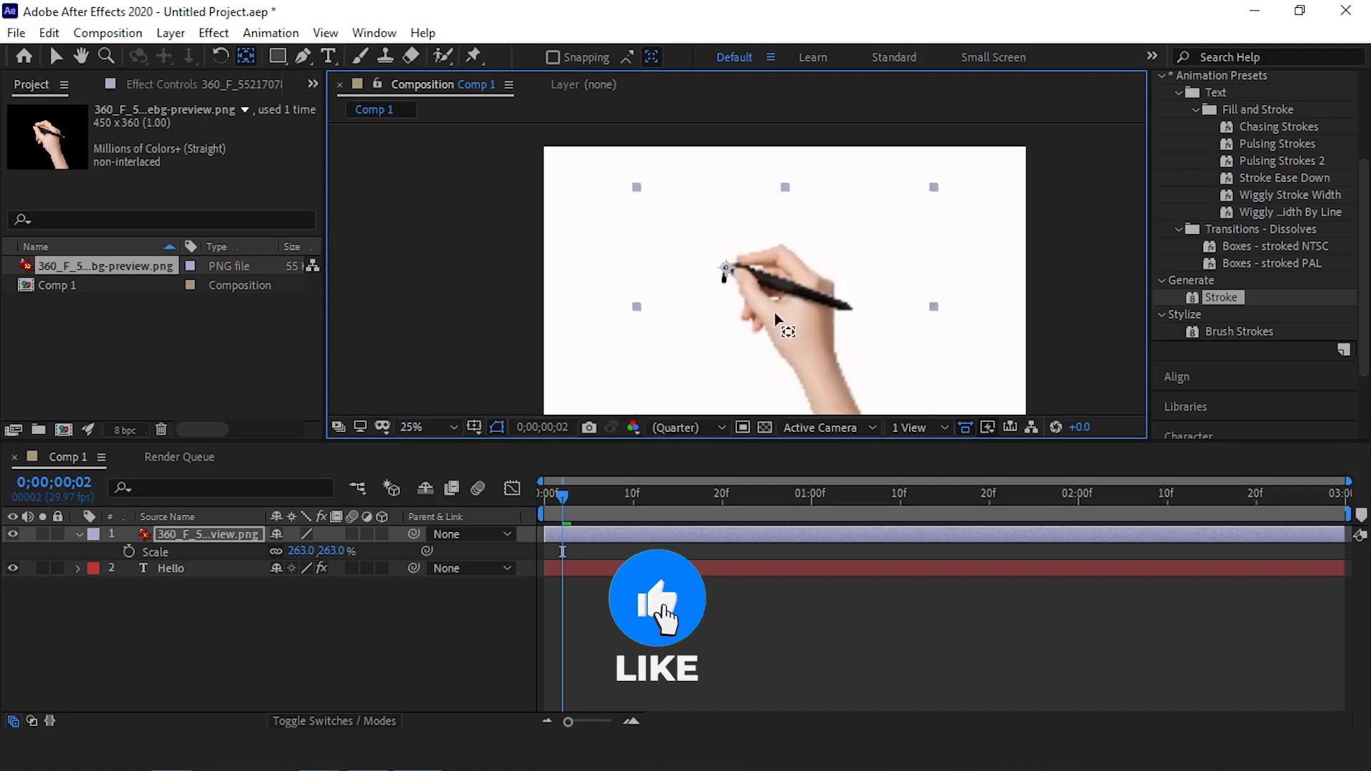
{"action": "scroll", "coordinate": [691, 276], "scroll_direction": "down", "scroll_amount": 1}
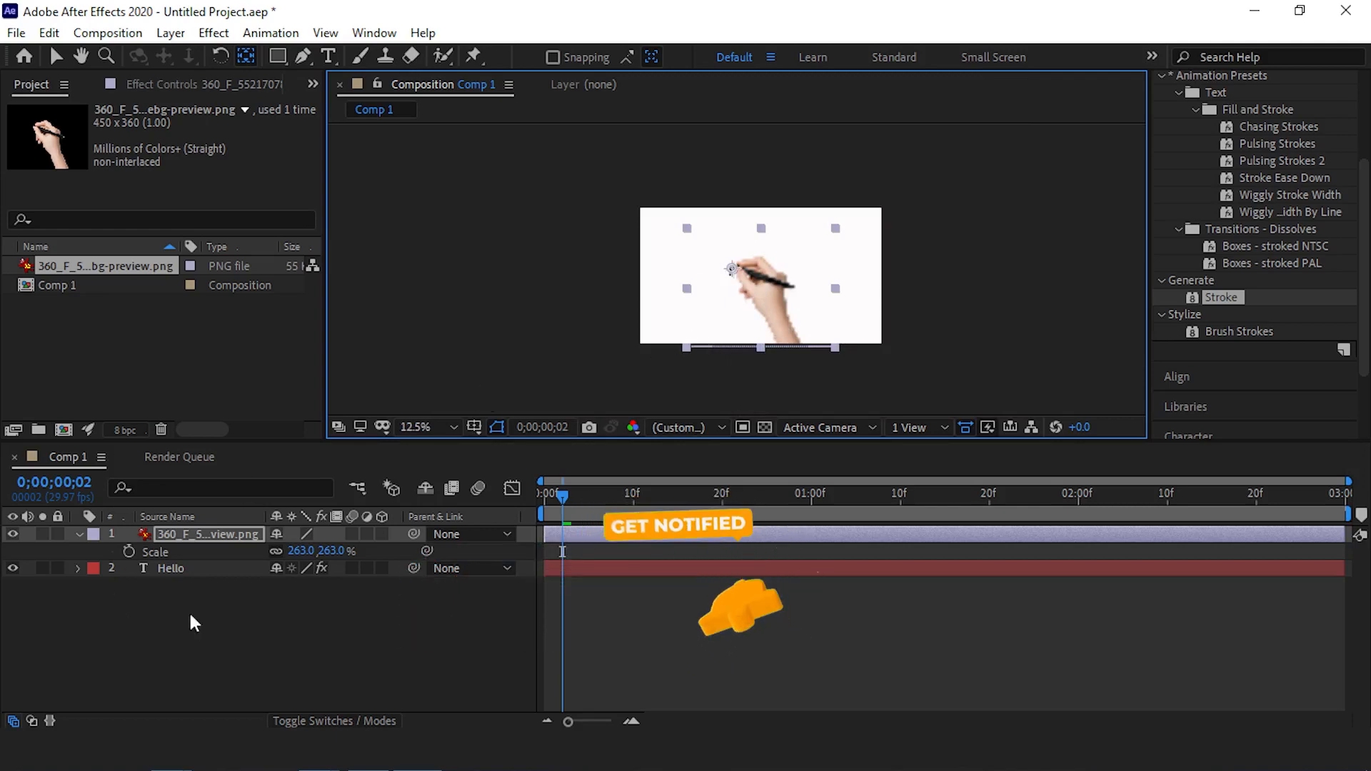
Copy the Hello layer's Mask 1 path and paste it into the hand layer's Position property at 0;00;00;02
{"action": "left_click", "coordinate": [77, 569]}
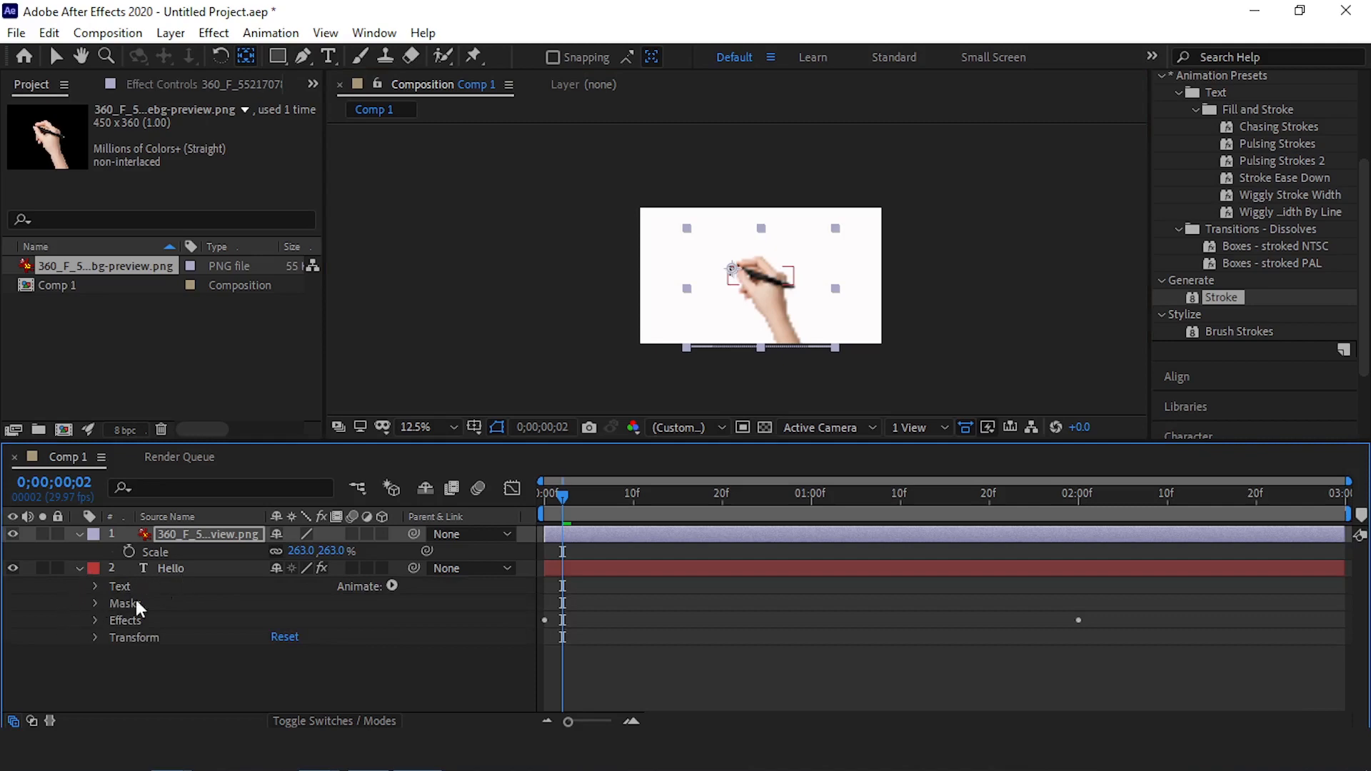
{"action": "left_click", "coordinate": [94, 604]}
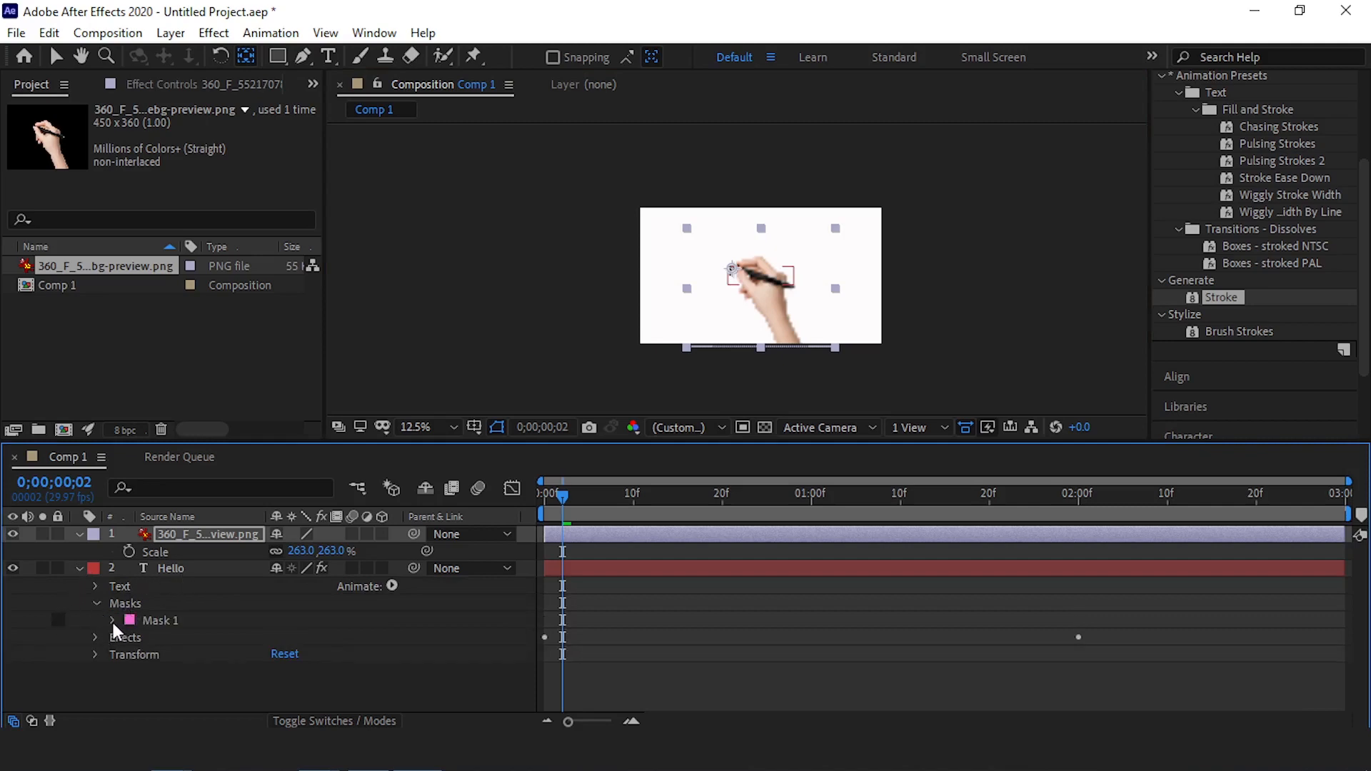
{"action": "left_click", "coordinate": [114, 621]}
{"action": "left_click", "coordinate": [183, 637]}
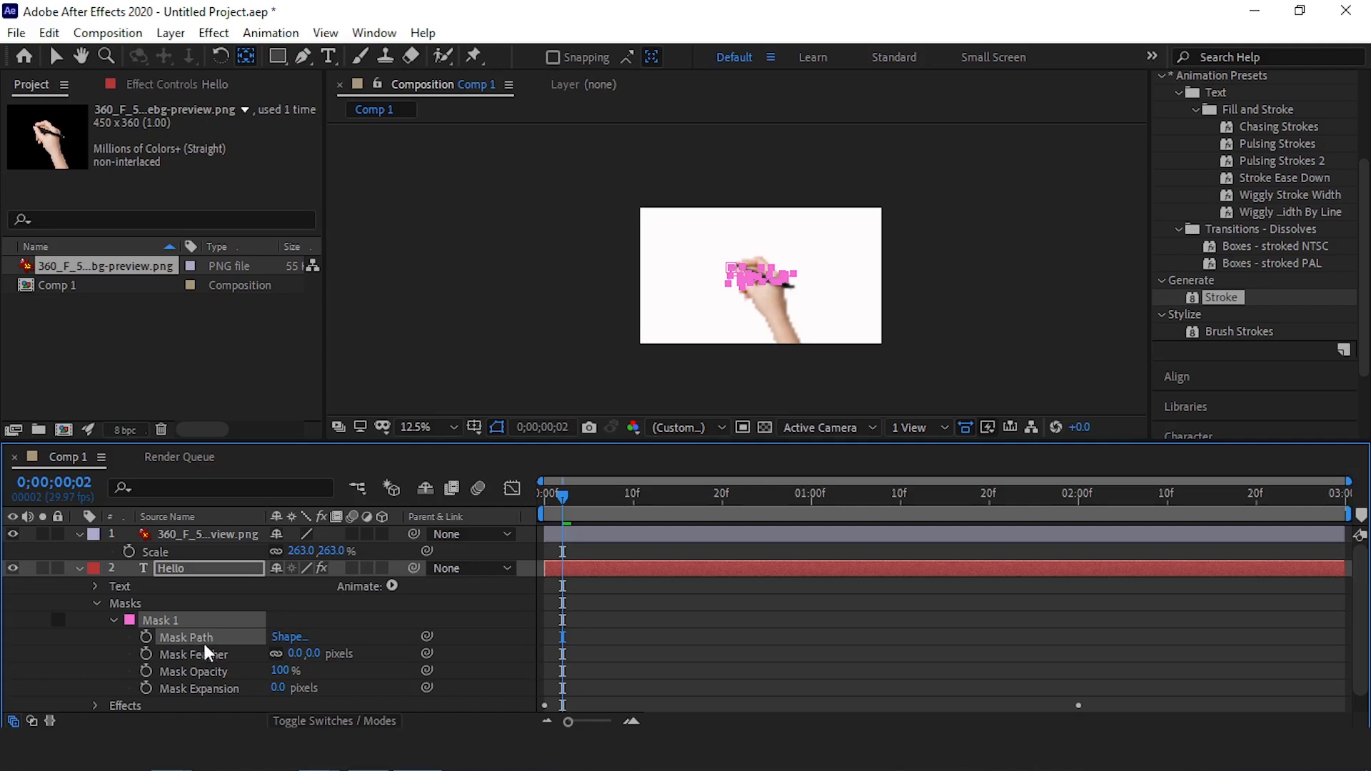
{"action": "left_click", "coordinate": [170, 534]}
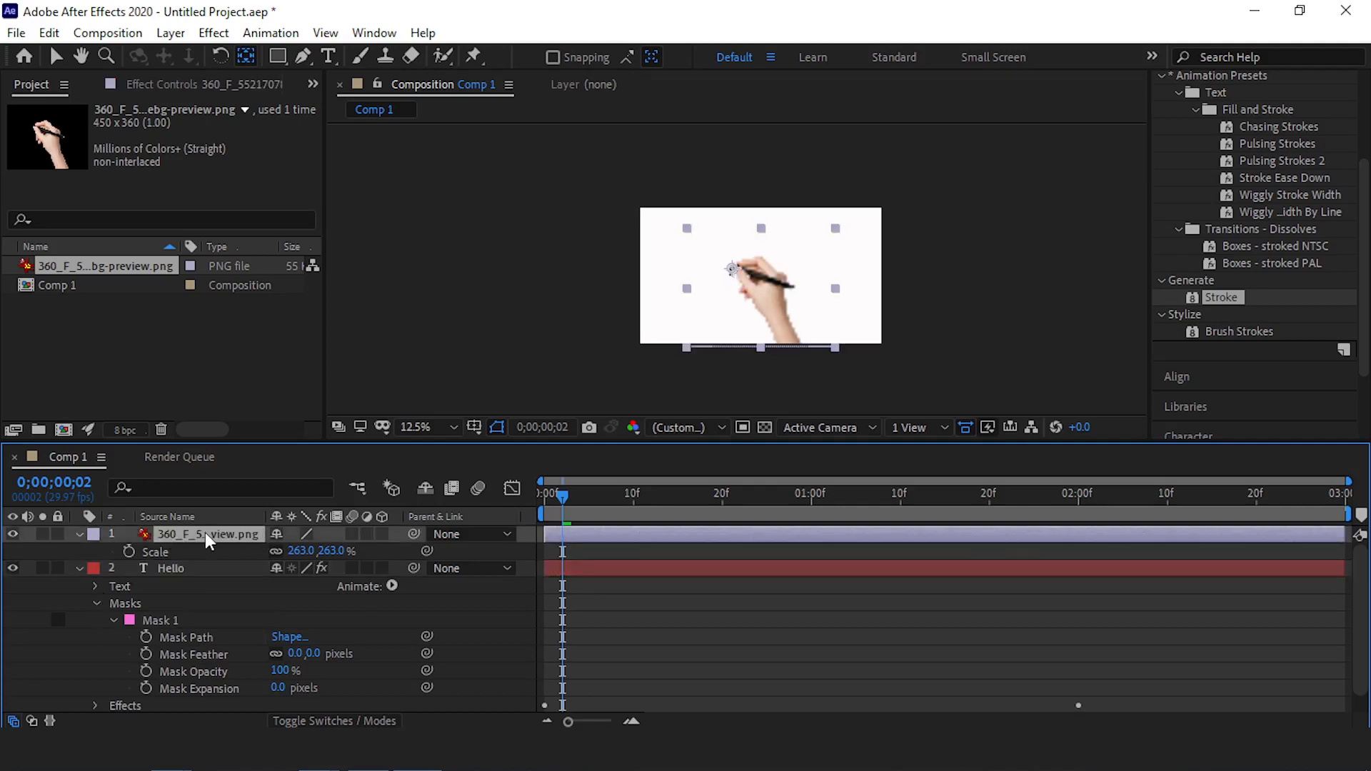
{"action": "key", "text": "p"}
{"action": "left_click", "coordinate": [155, 549]}
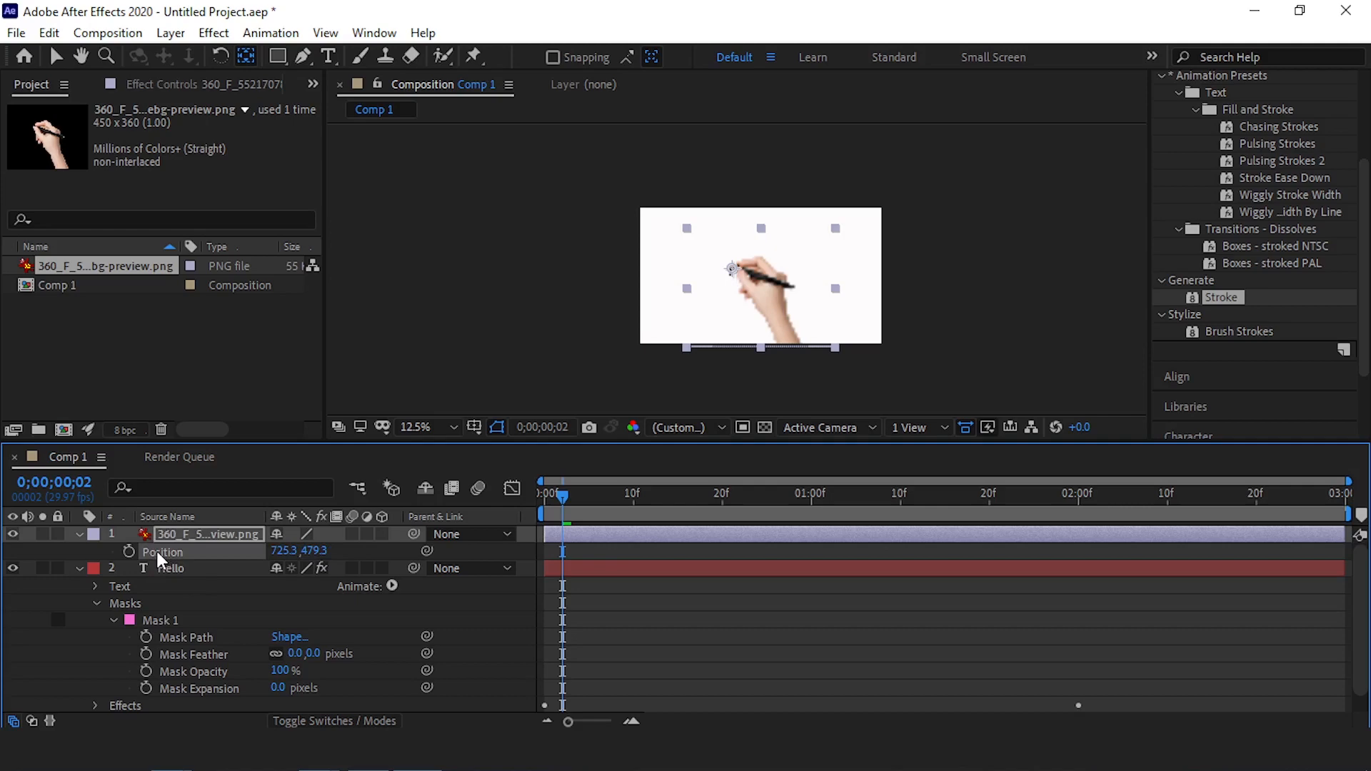
{"action": "key", "text": "ctrl+v"}
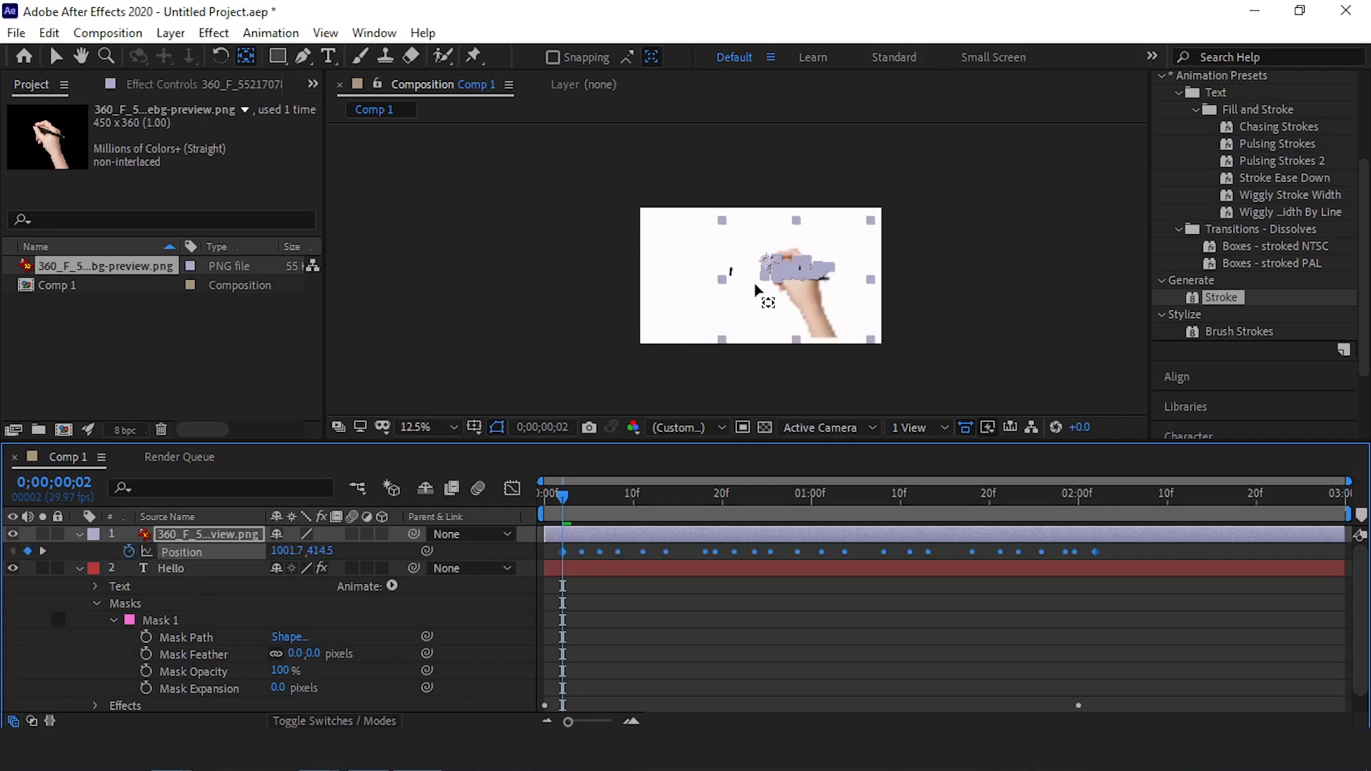
Move the hand's motion path so it starts at the top of the H, position about 723.7, 483.5, and preview the animation
{"action": "key", "text": "period"}
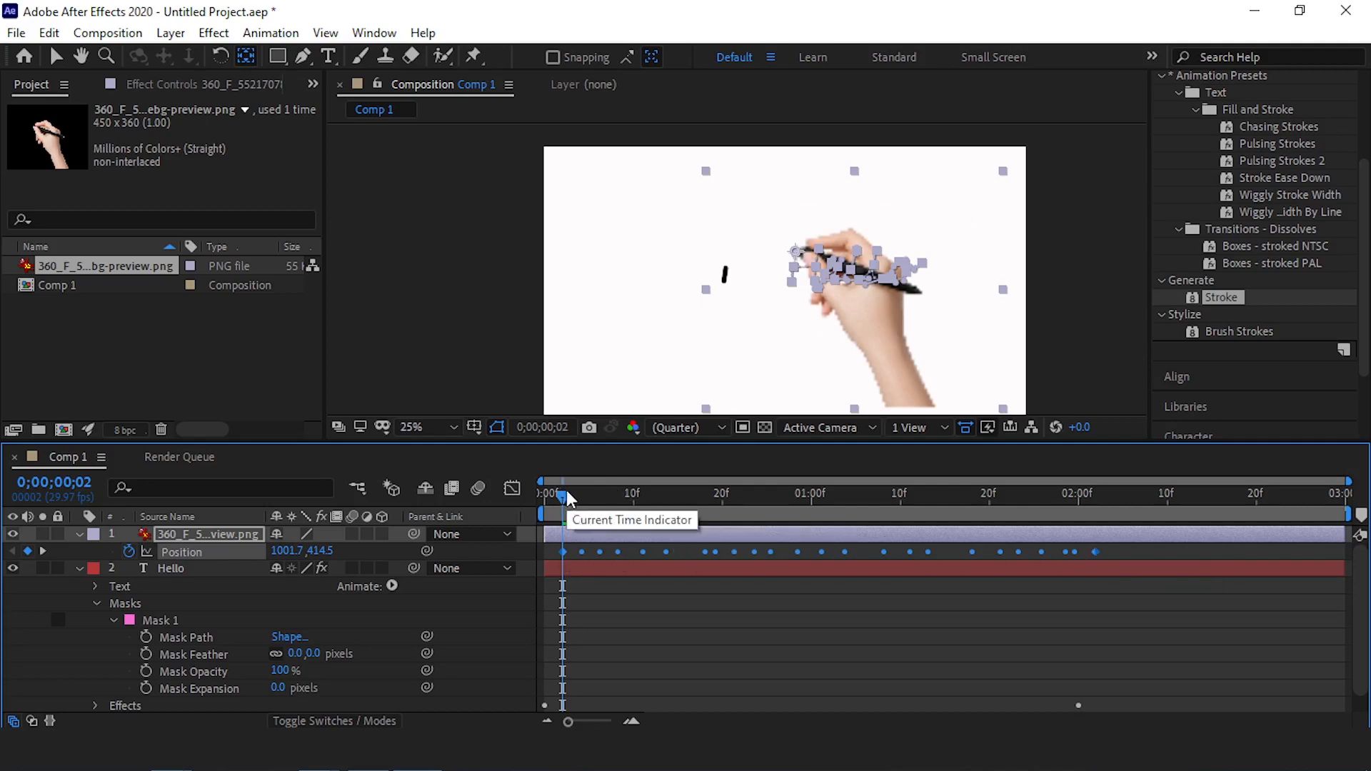
{"action": "scroll", "coordinate": [723, 264], "scroll_direction": "up", "scroll_amount": 2}
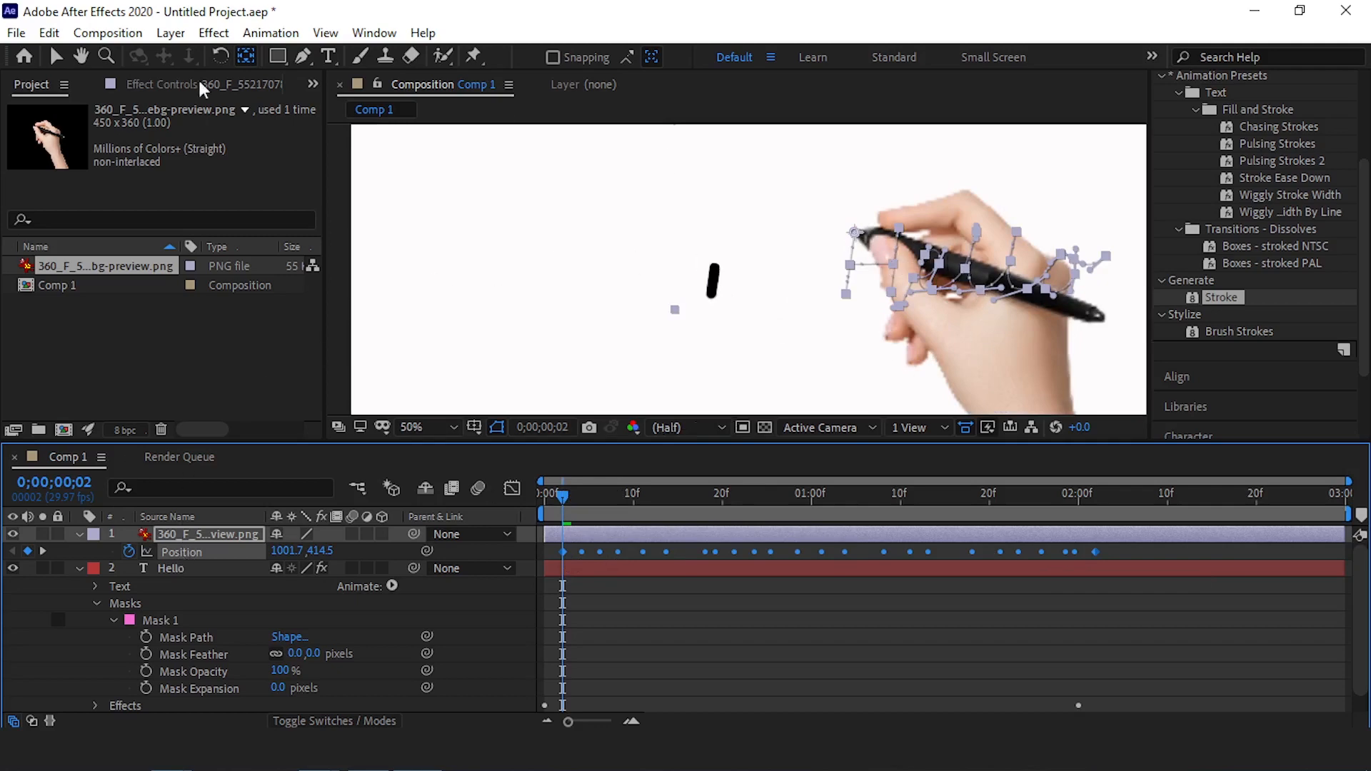
{"action": "left_click", "coordinate": [53, 57]}
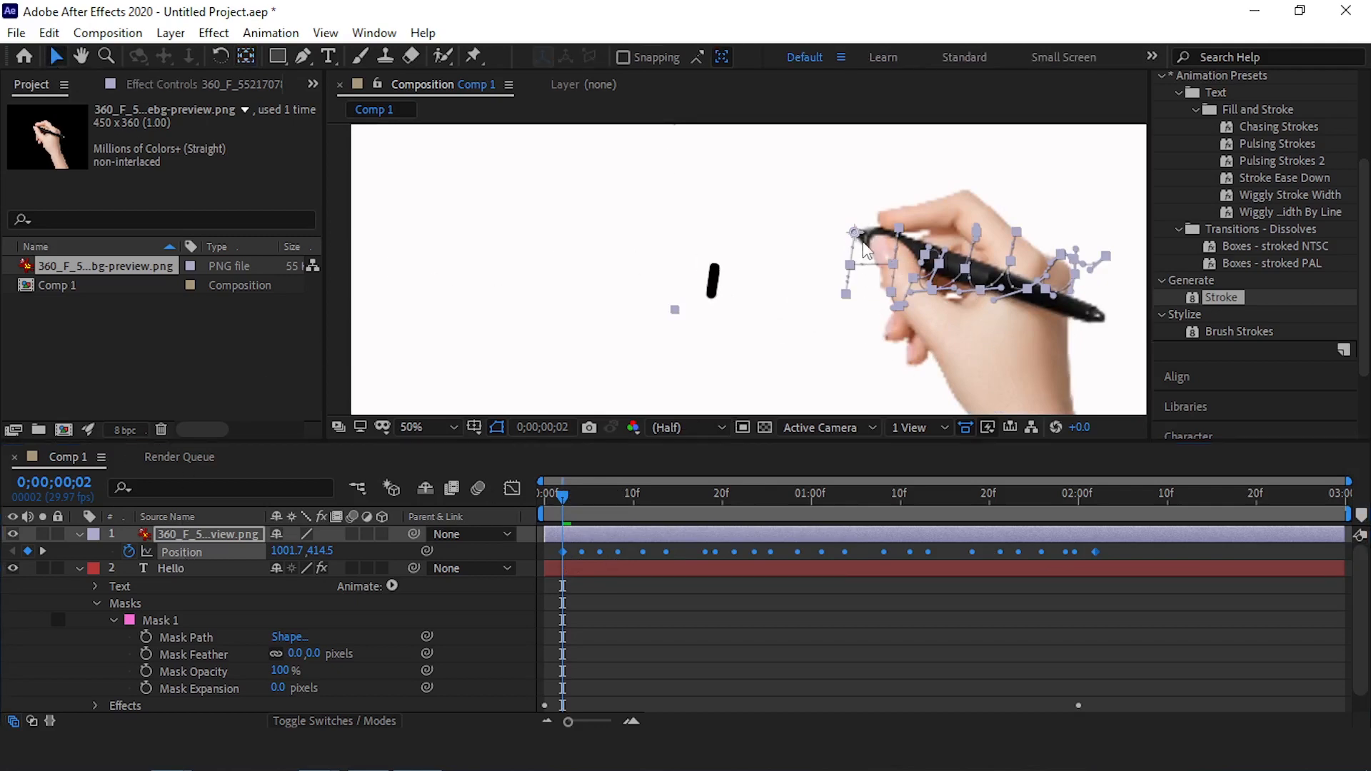
{"action": "left_click_drag", "start_coordinate": [857, 240], "coordinate": [716, 269]}
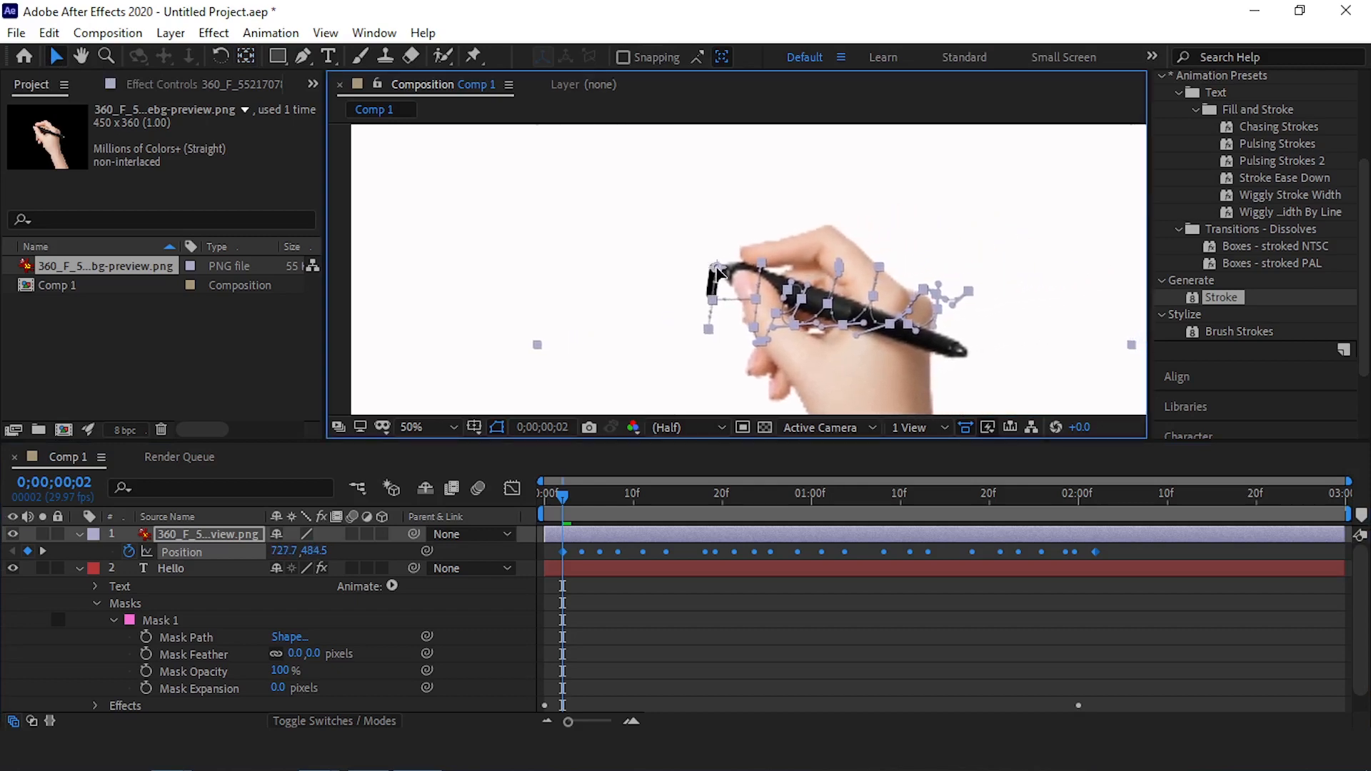
{"action": "scroll", "coordinate": [694, 261], "scroll_direction": "up", "scroll_amount": 3}
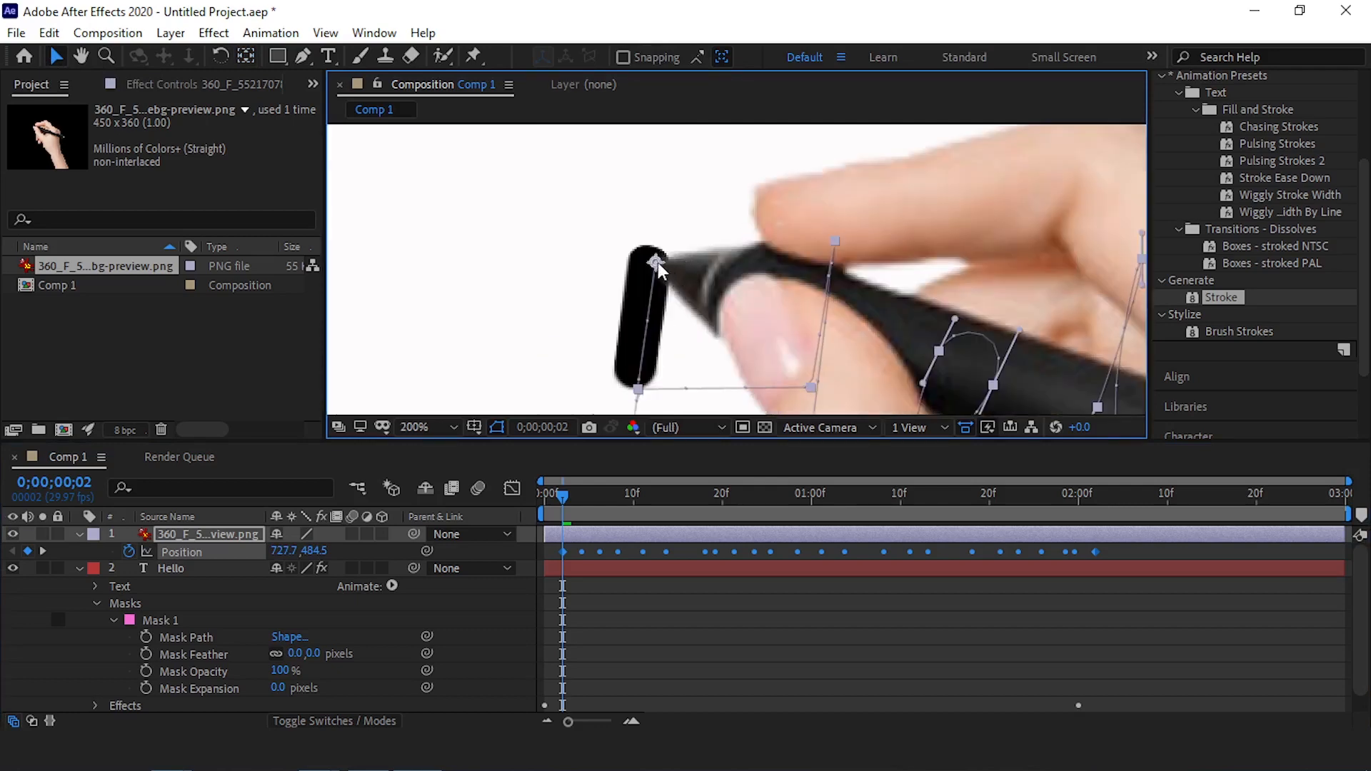
{"action": "left_click_drag", "start_coordinate": [653, 265], "coordinate": [646, 260]}
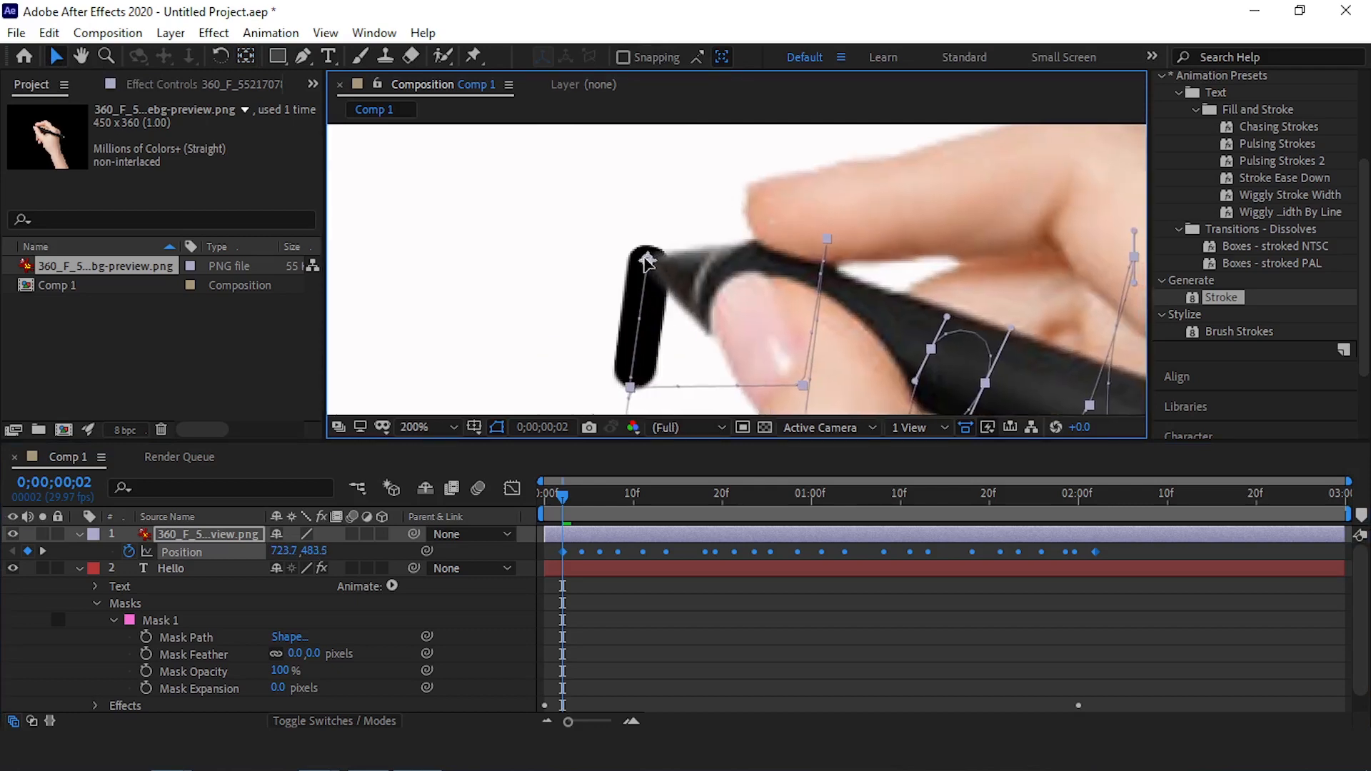
{"action": "scroll", "coordinate": [562, 243], "scroll_direction": "down", "scroll_amount": 3}
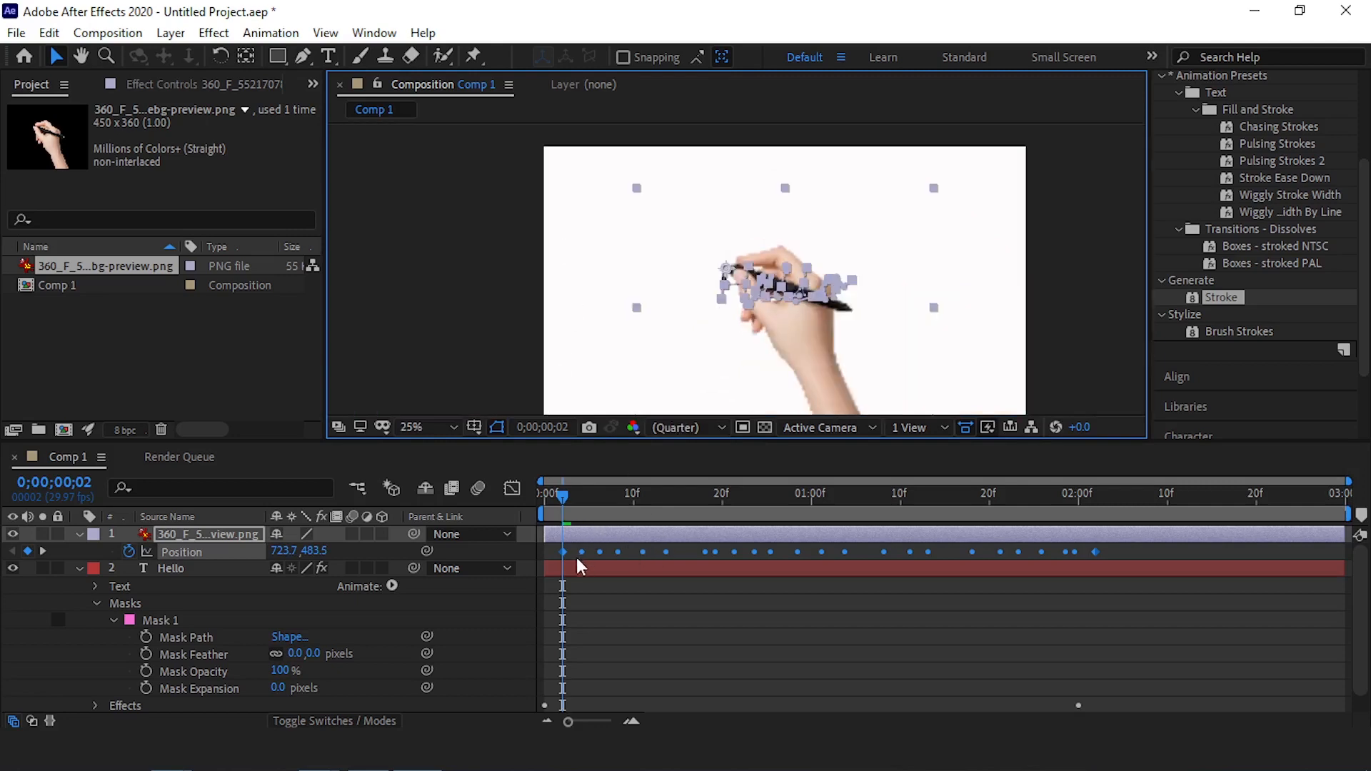
{"action": "key", "text": "space"}
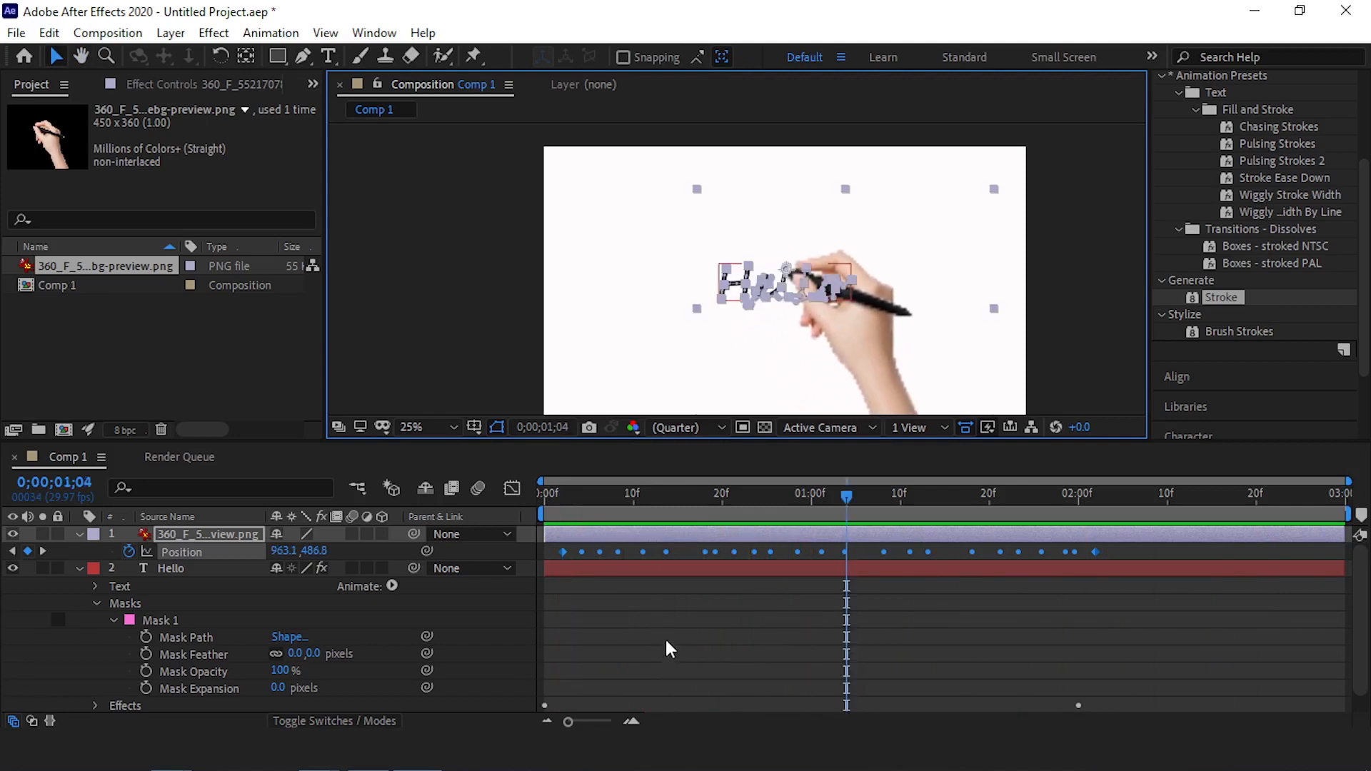
Shift all of the hand layer's Position keyframes so they run from 0;00;00;00 to 0;00;02;00, and preview the animation from the start
{"action": "left_click_drag", "start_coordinate": [1143, 546], "coordinate": [545, 557]}
{"action": "left_click_drag", "start_coordinate": [791, 504], "coordinate": [391, 504]}
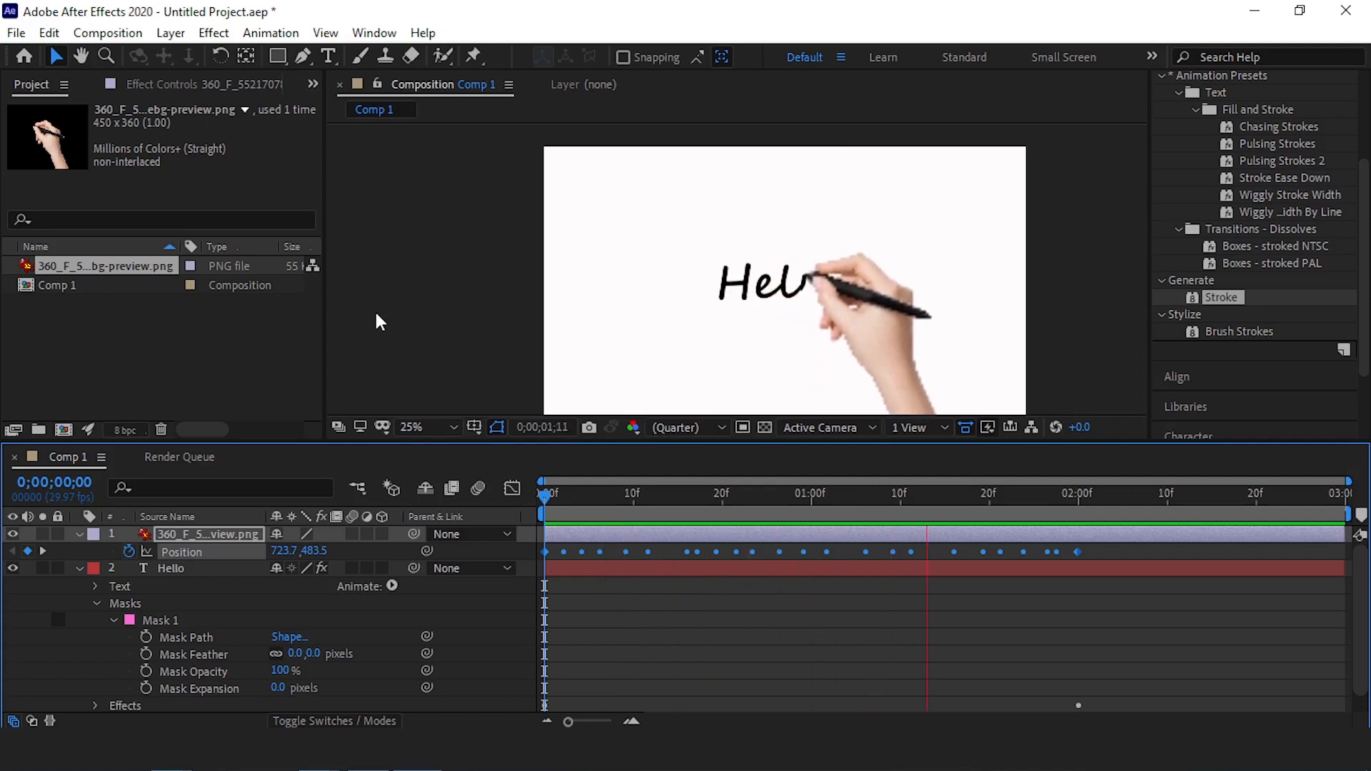
{"action": "key", "text": "space"}
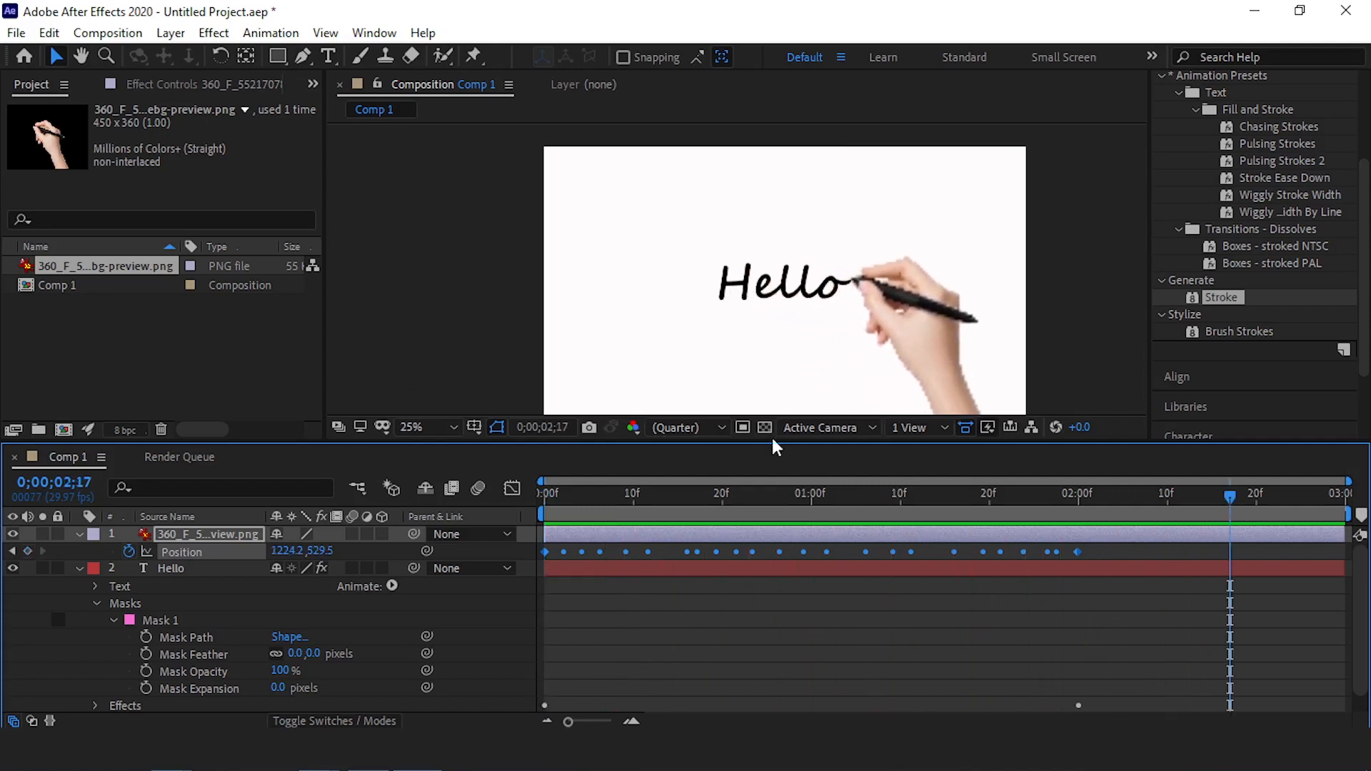
{"action": "scroll", "coordinate": [797, 520], "scroll_direction": "down", "scroll_amount": 1}
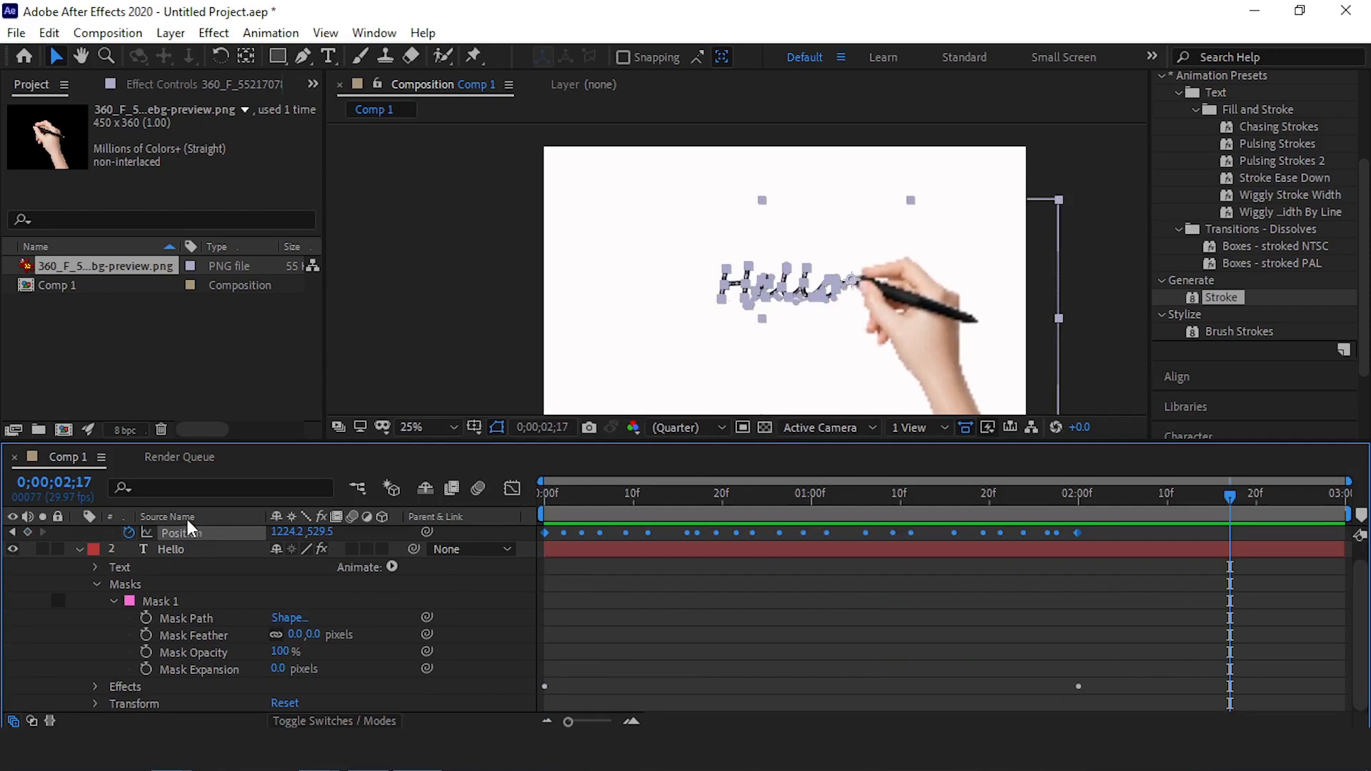
{"action": "scroll", "coordinate": [190, 543], "scroll_direction": "up", "scroll_amount": 1}
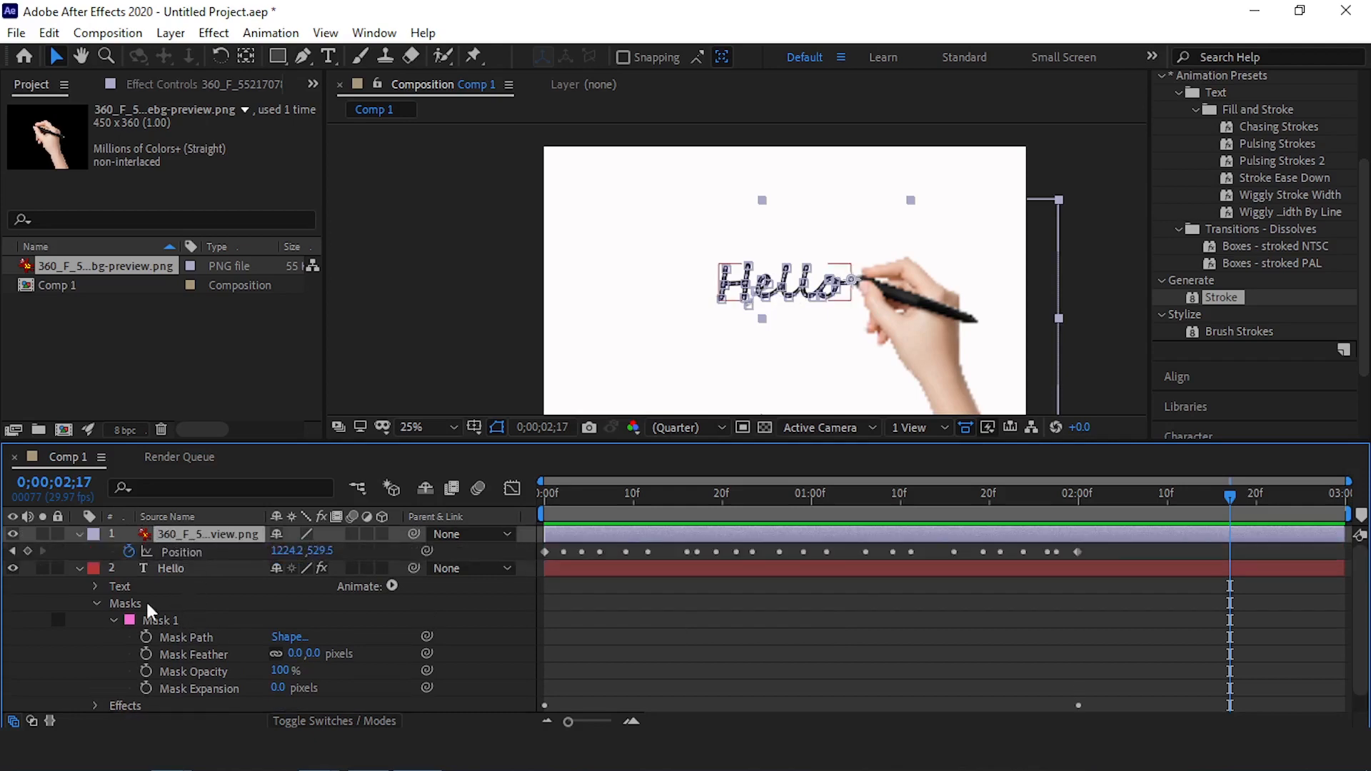
Apply Easy Ease to all of the hand's Position keyframes and the Hello layer's Stroke End keyframes, and preview the result from the start
{"action": "left_click", "coordinate": [166, 568]}
{"action": "key", "text": "u"}
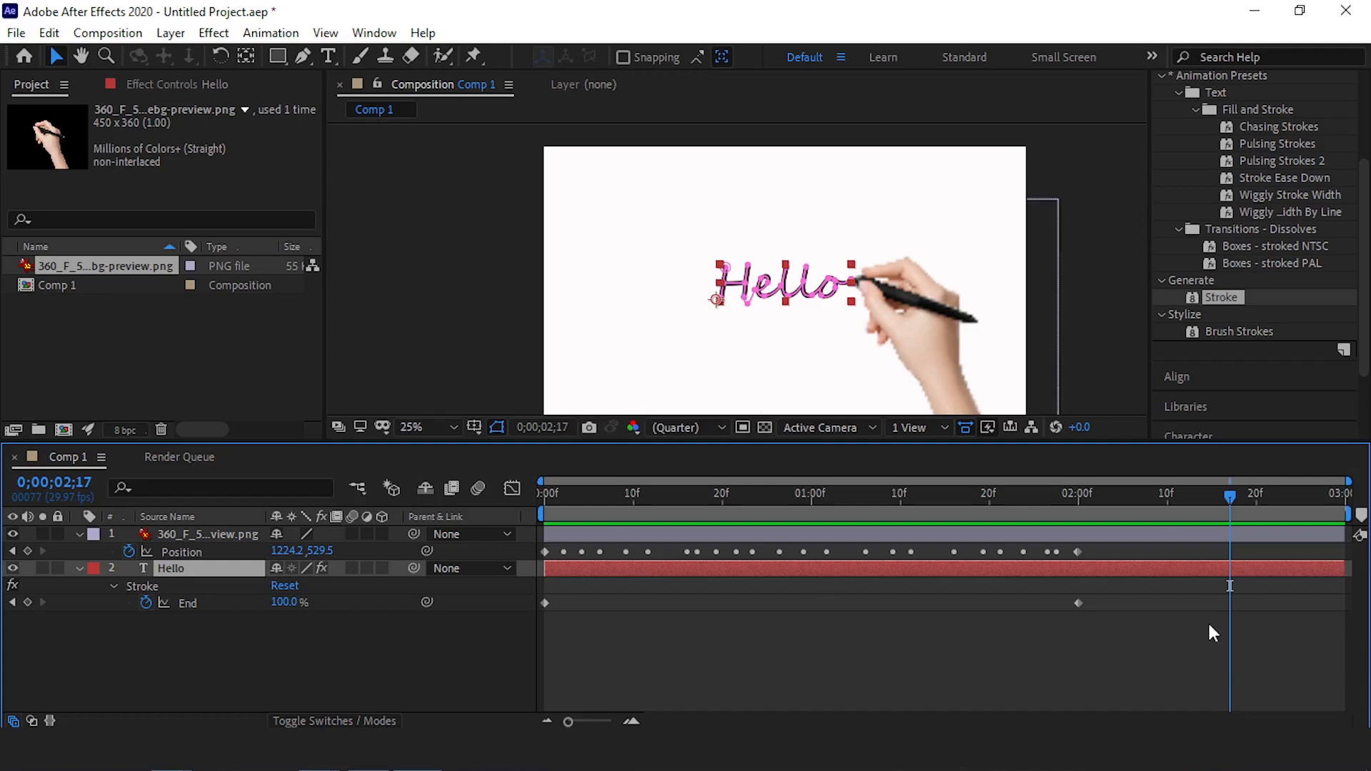
{"action": "mouse_move", "coordinate": [1125, 649]}
{"action": "left_mouse_down"}
{"action": "mouse_move", "coordinate": [971, 606]}
{"action": "mouse_move", "coordinate": [533, 540]}
{"action": "left_mouse_up"}
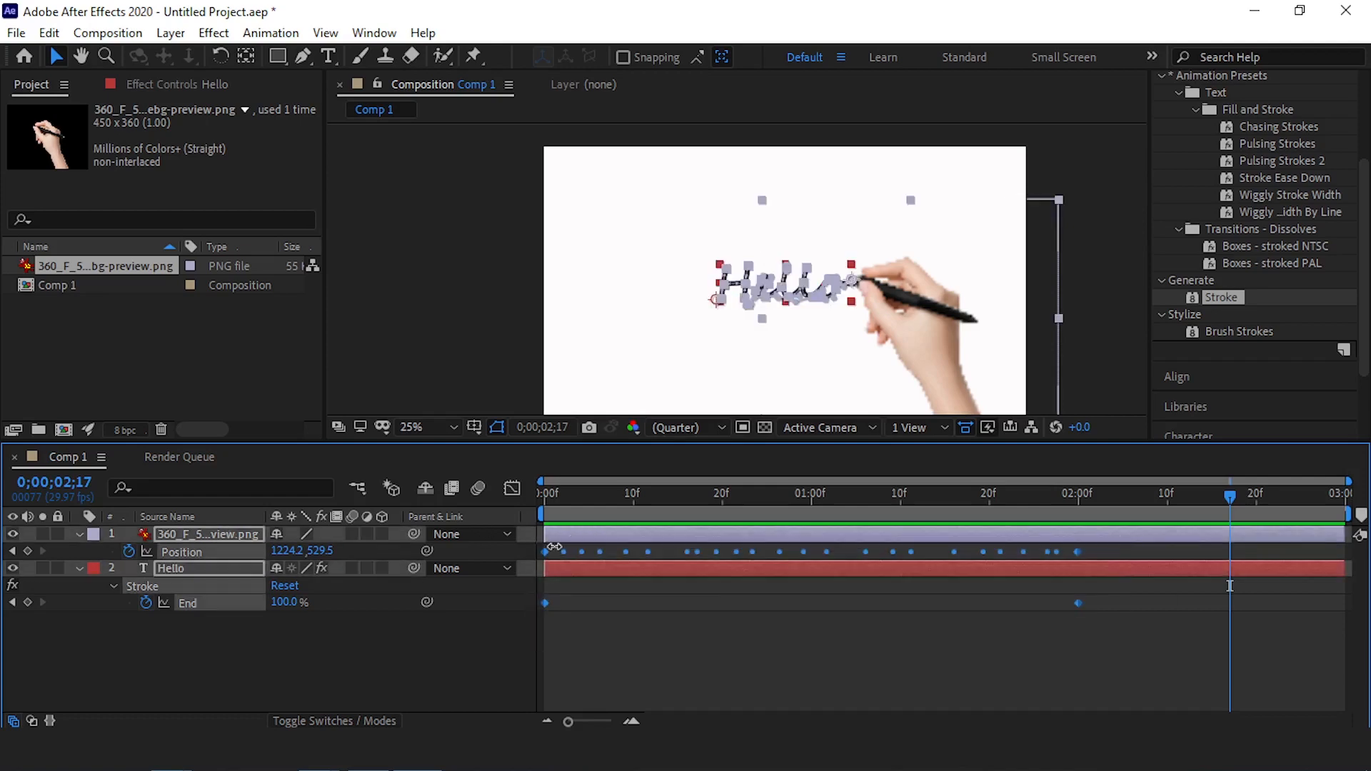
{"action": "key", "text": "F9"}
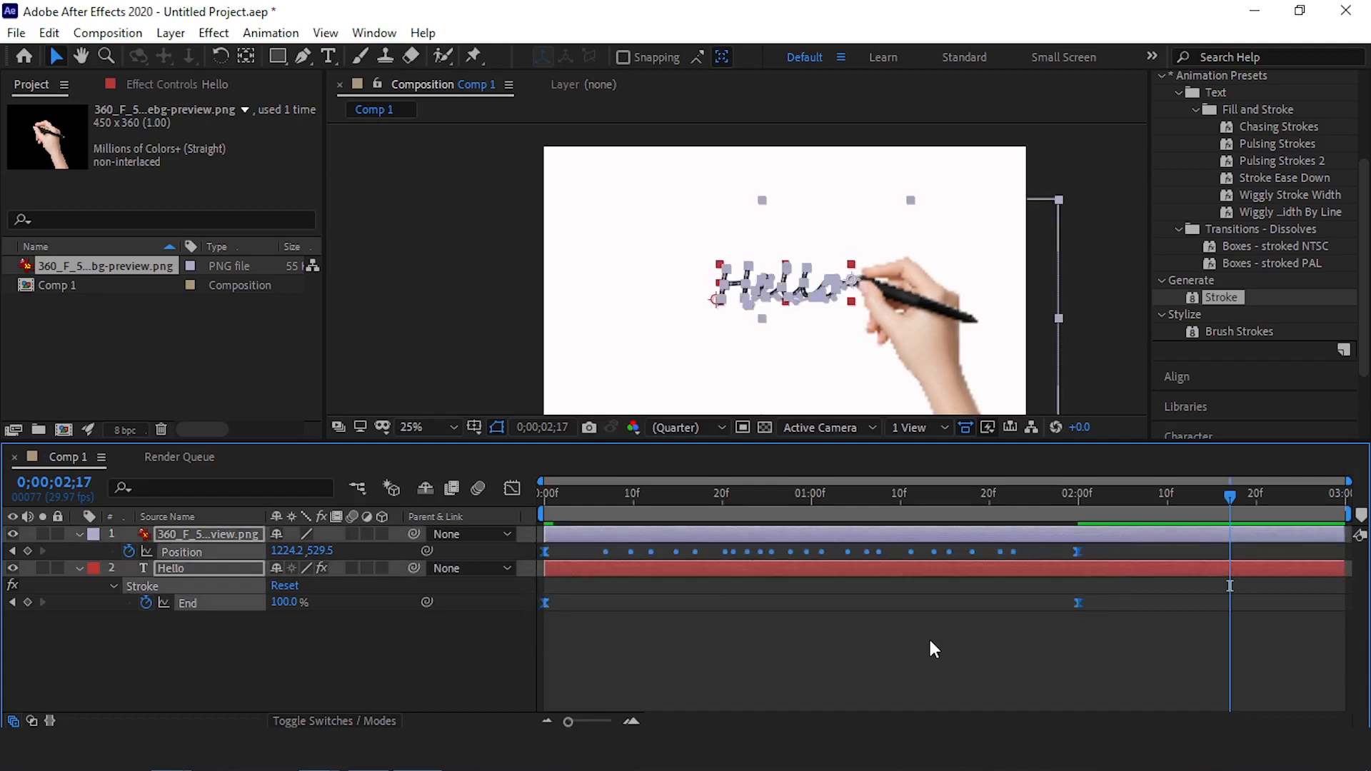
{"action": "left_click_drag", "start_coordinate": [1228, 495], "coordinate": [534, 520]}
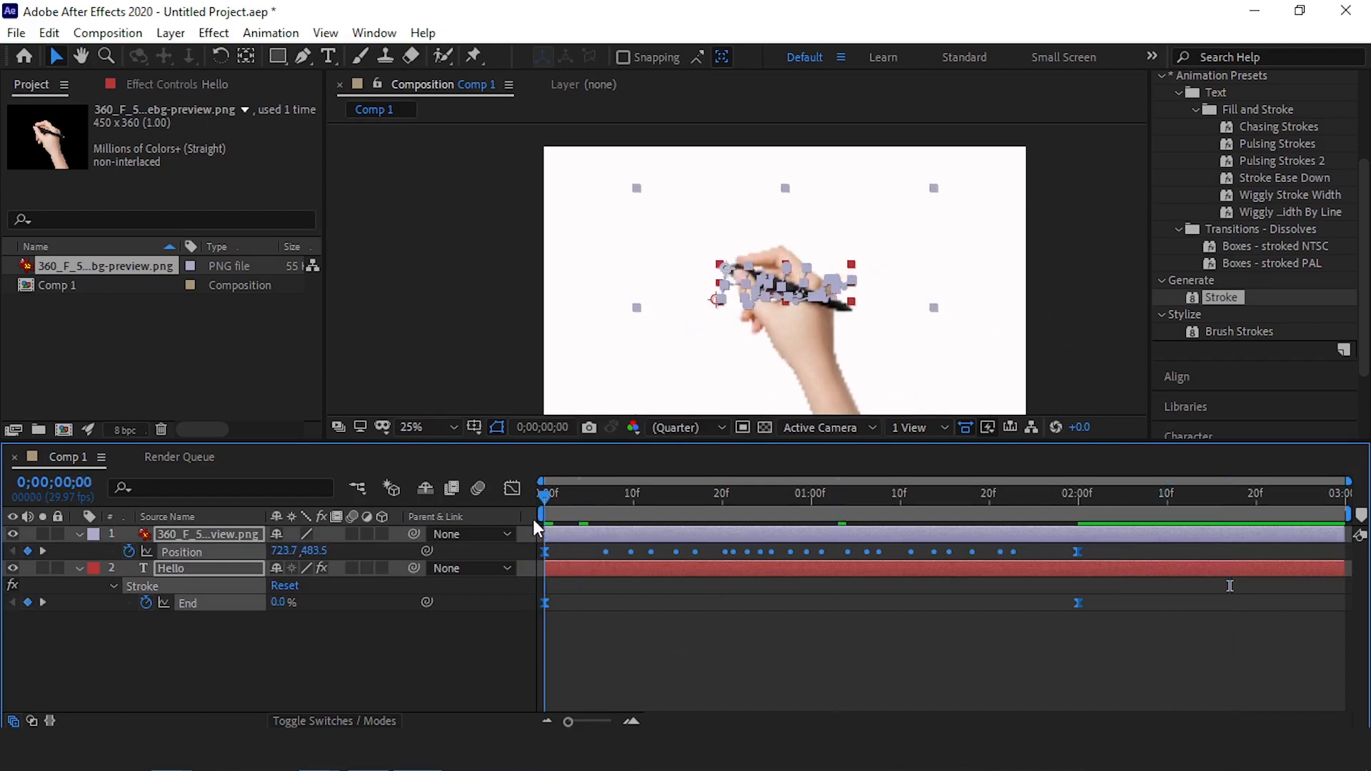
{"action": "left_click", "coordinate": [484, 660]}
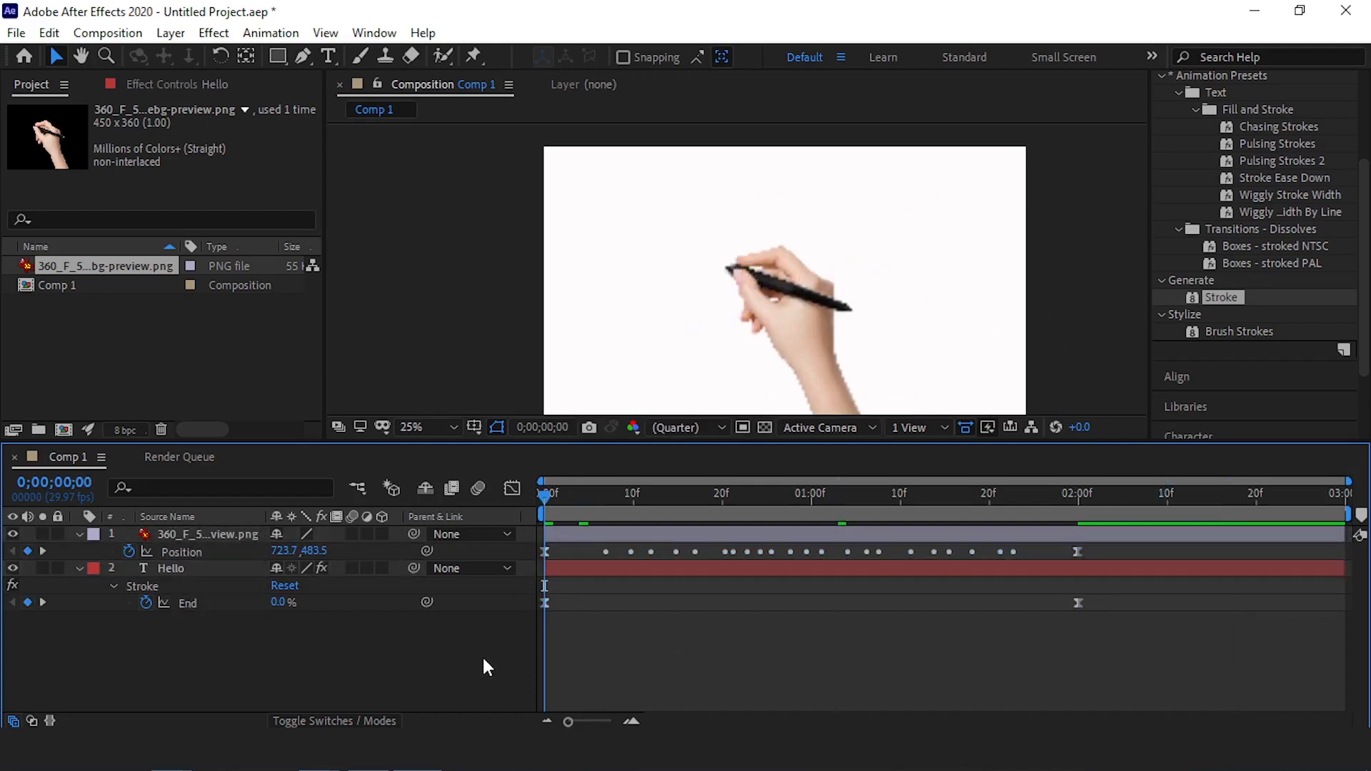
{"action": "key", "text": "space"}
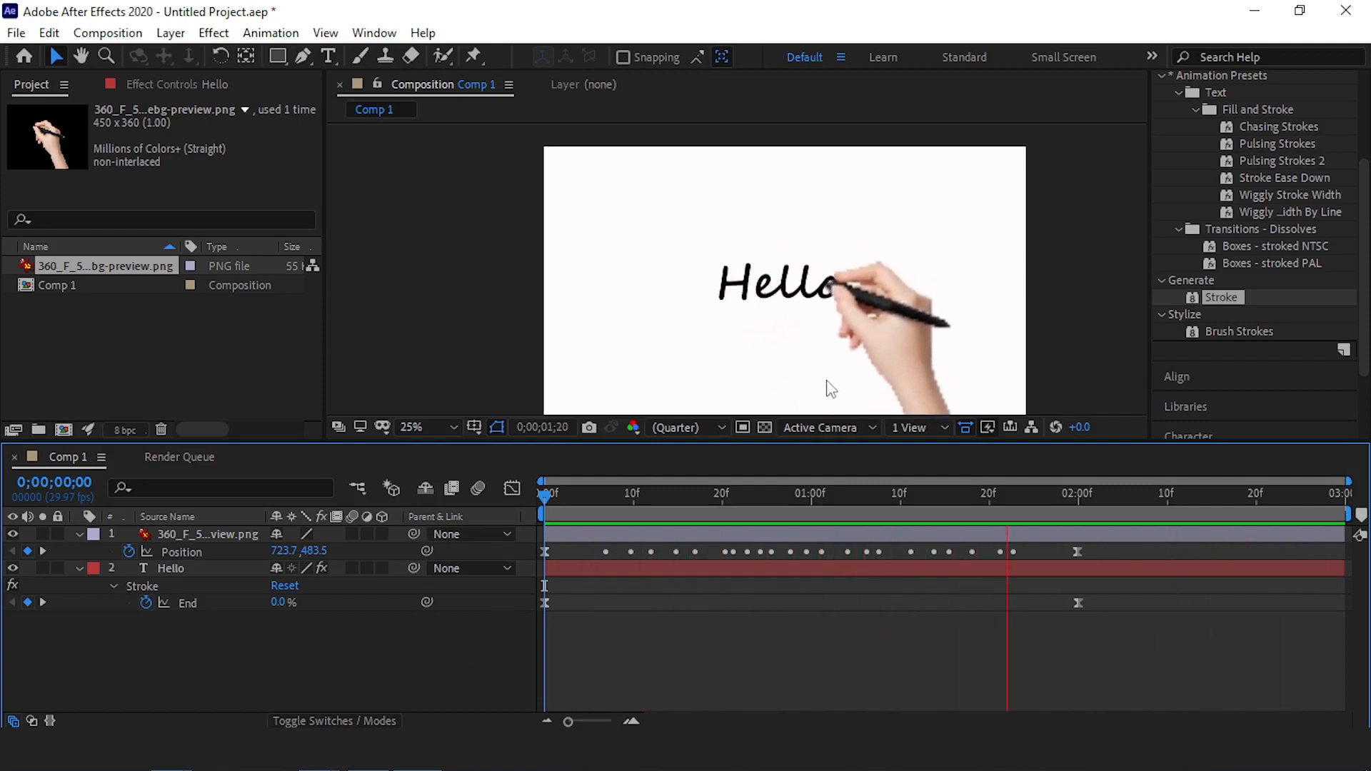
{"action": "key", "text": "space"}
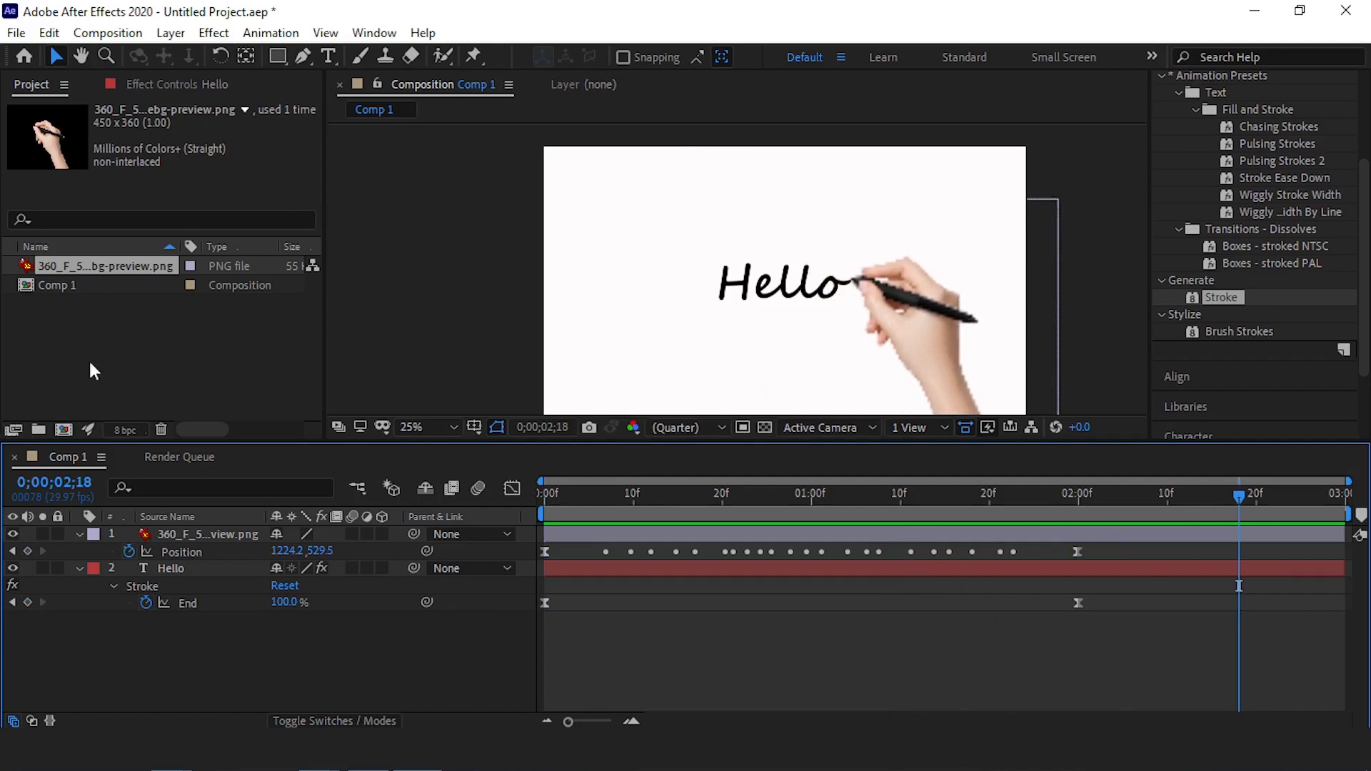
Try setting the hand layer's Auto-Orientation to Orient Along Path and preview the animation from the start
{"action": "left_click", "coordinate": [223, 535]}
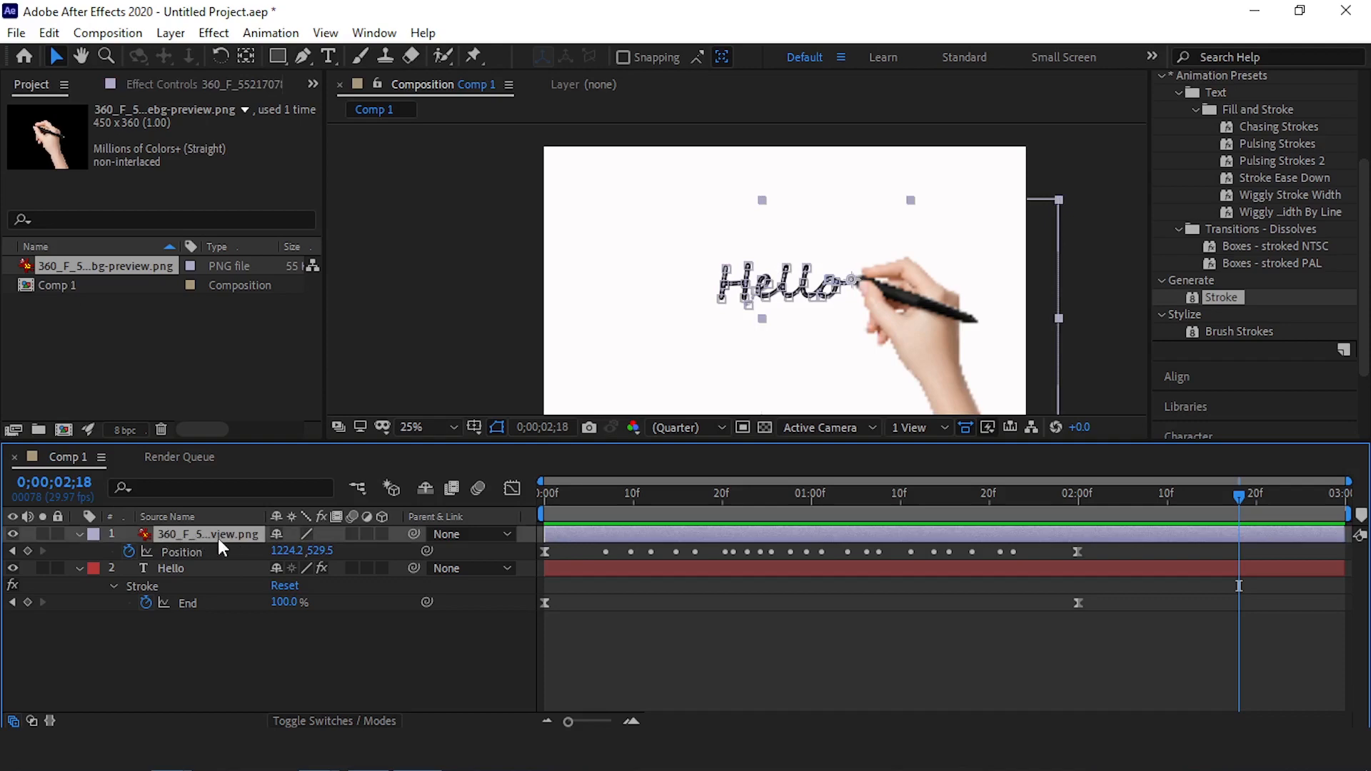
{"action": "right_click", "coordinate": [221, 547]}
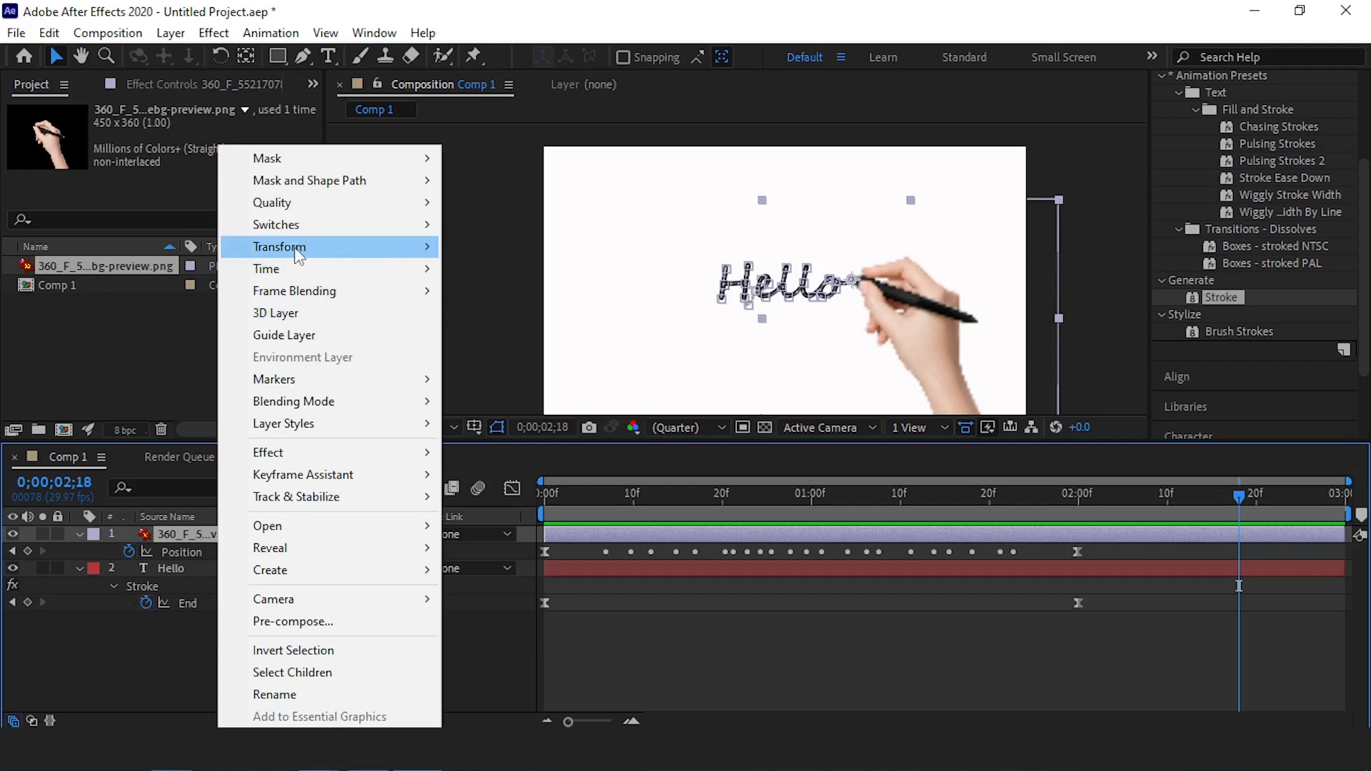
{"action": "mouse_move", "coordinate": [300, 252]}
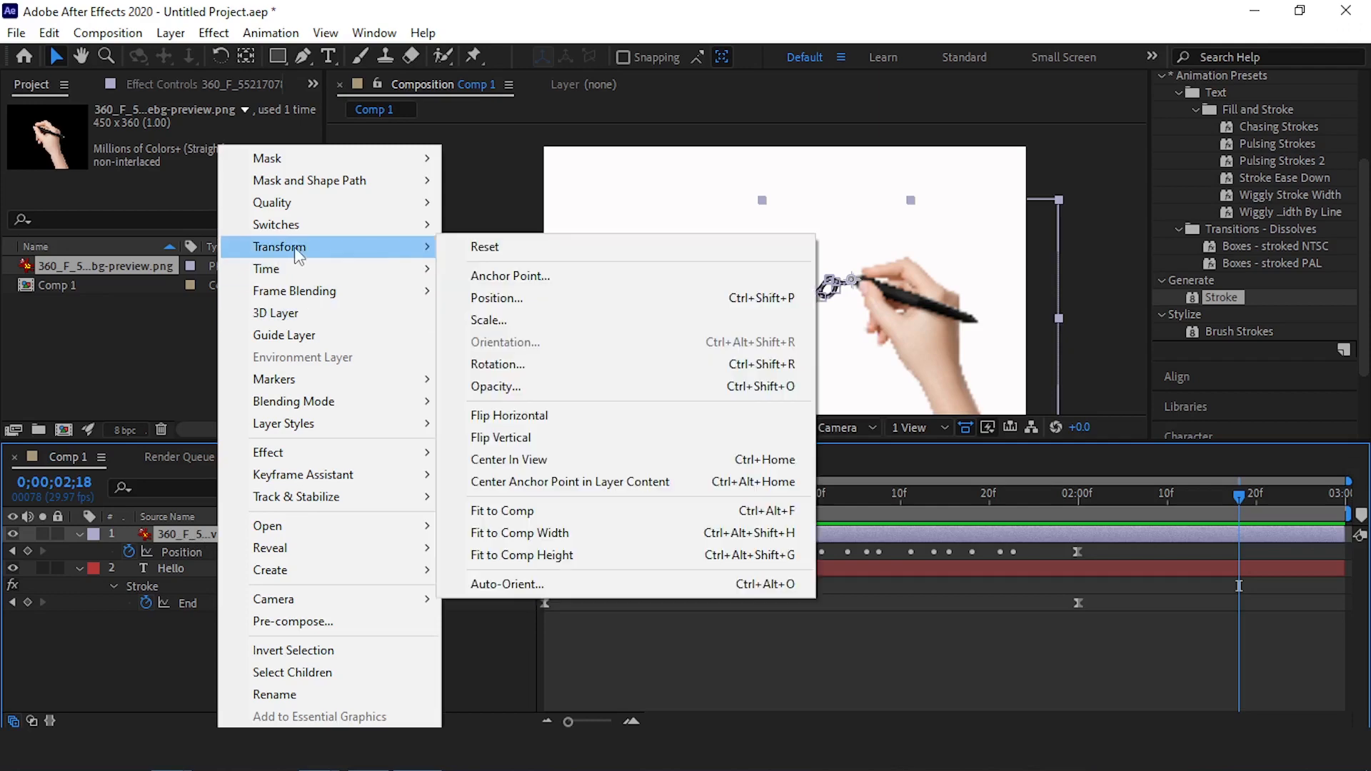
{"action": "left_click", "coordinate": [482, 586]}
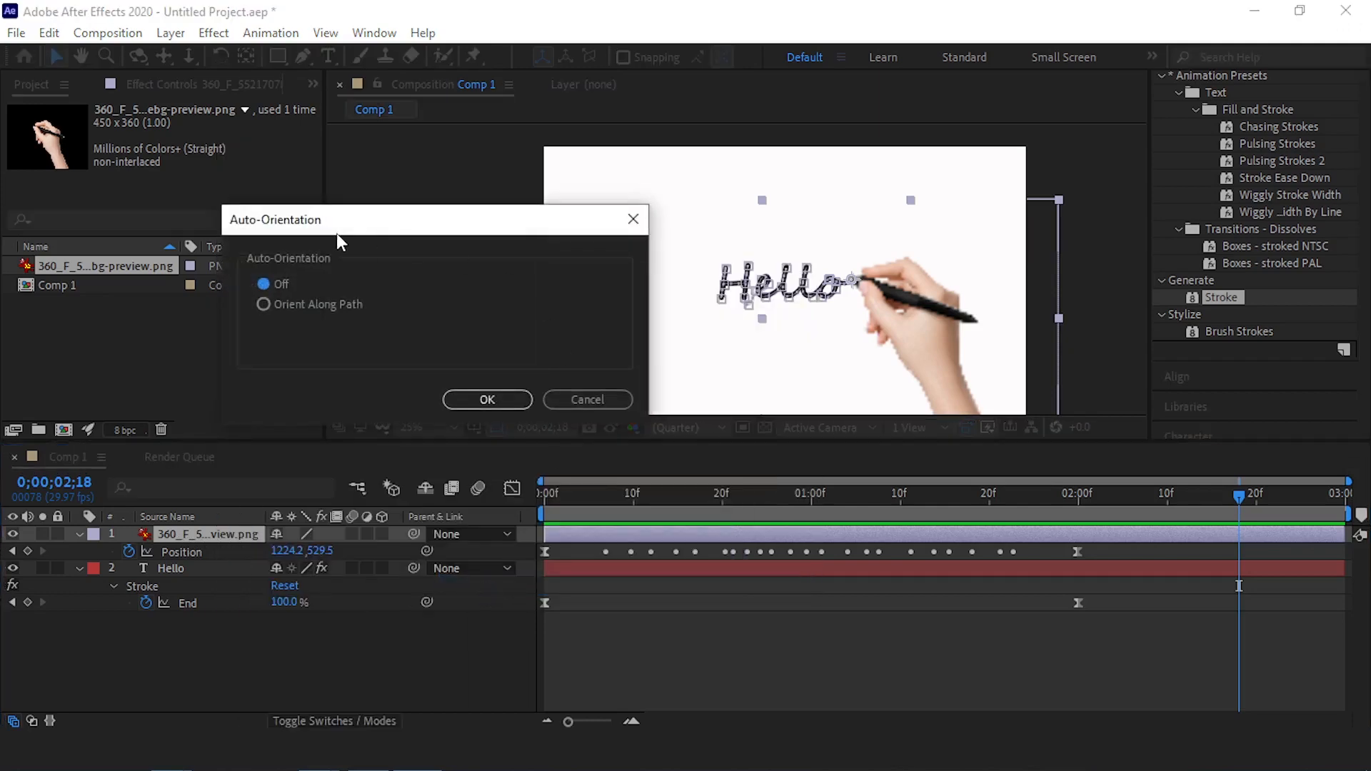
{"action": "left_click_drag", "start_coordinate": [337, 233], "coordinate": [343, 215]}
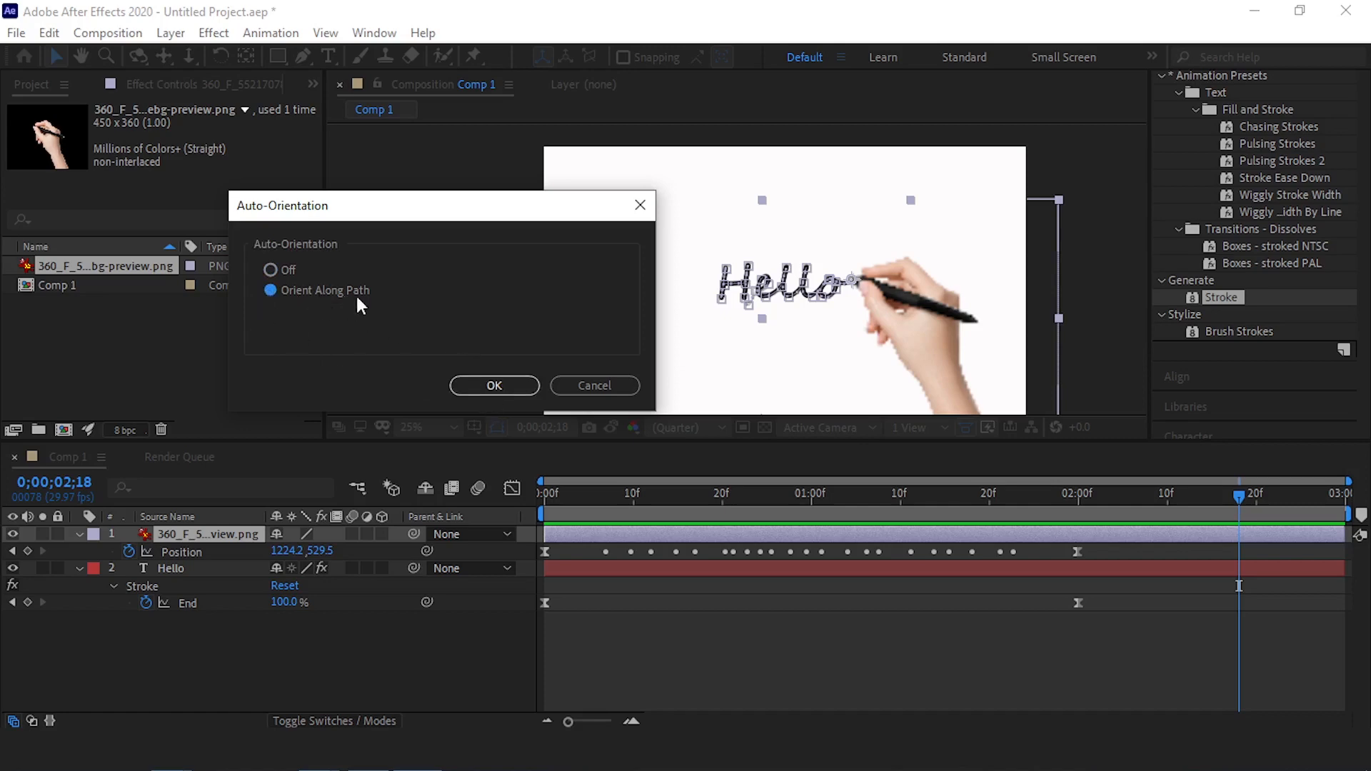
{"action": "left_click", "coordinate": [480, 386]}
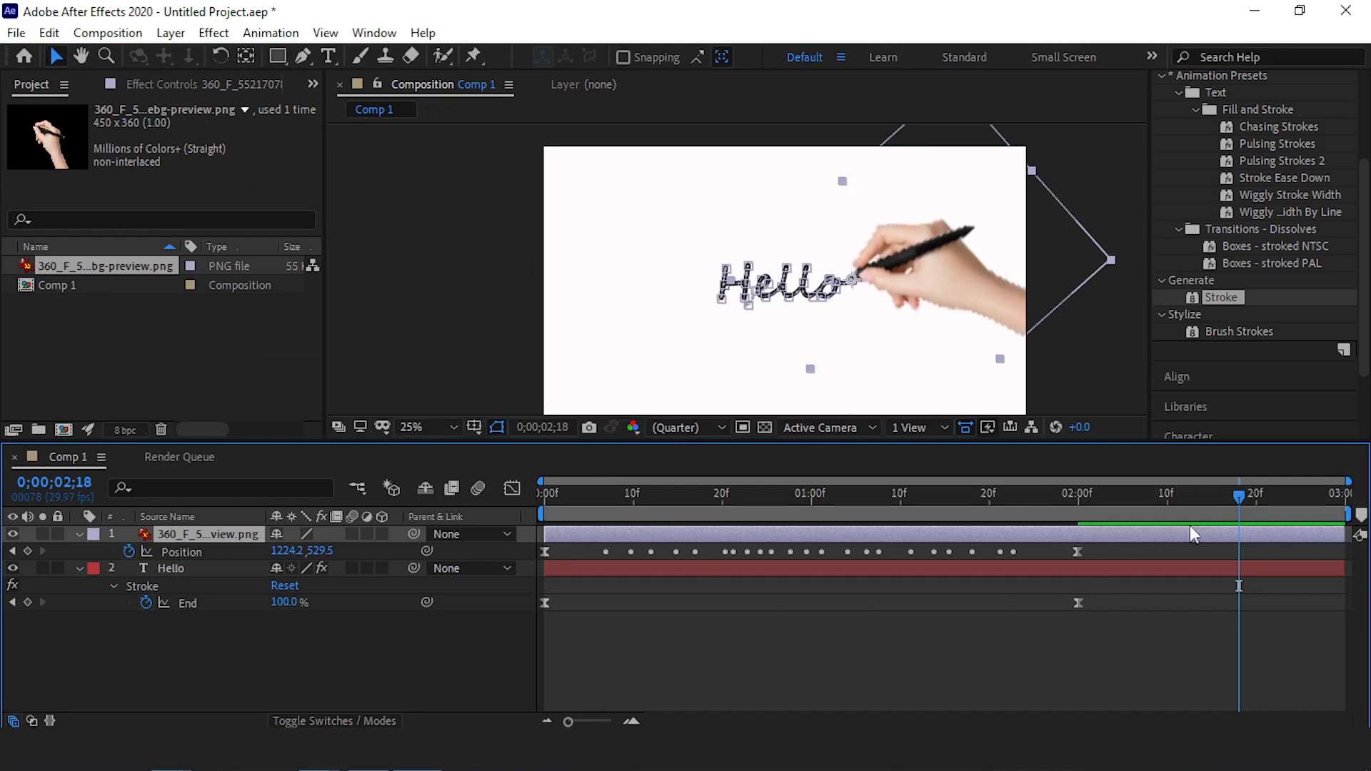
{"action": "left_click_drag", "start_coordinate": [1243, 493], "coordinate": [418, 501]}
{"action": "key", "text": "space"}
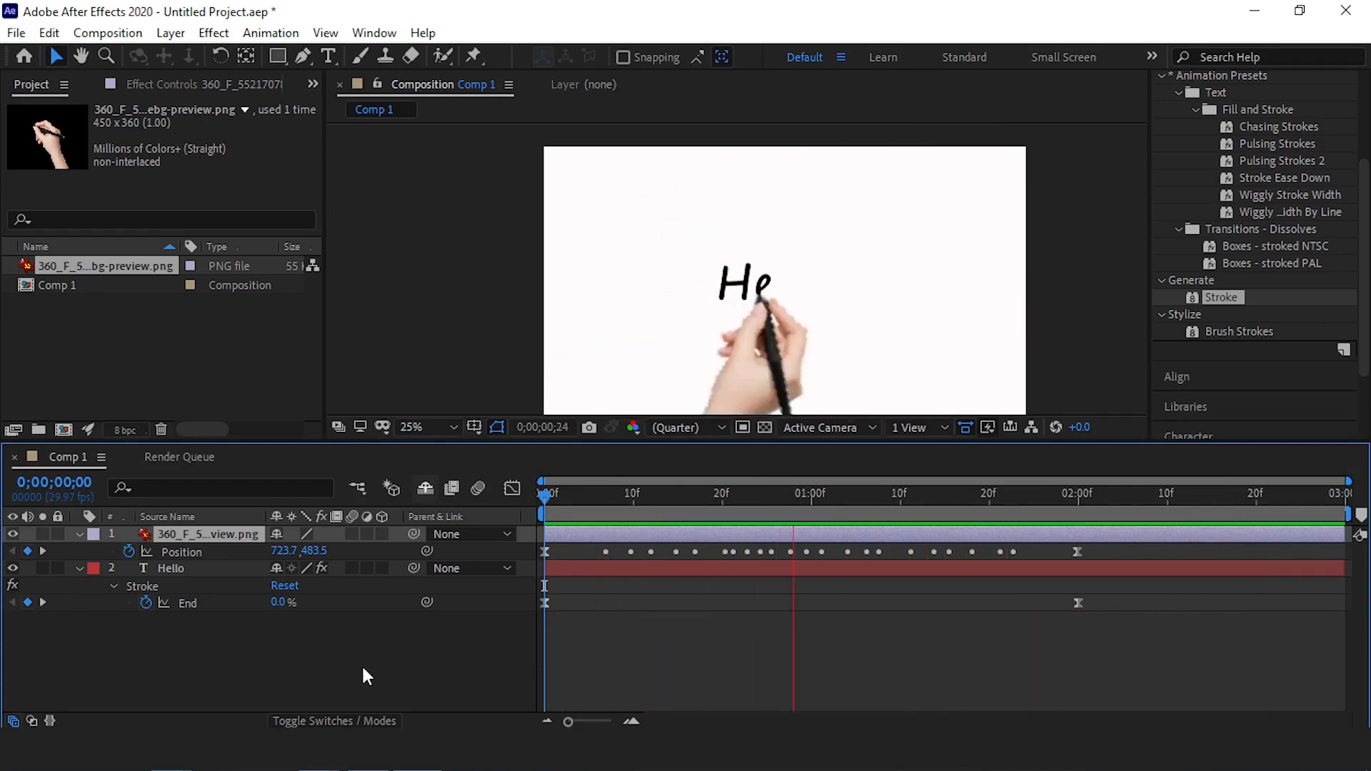
Set the hand layer's Auto-Orientation back to Off
{"action": "right_click", "coordinate": [229, 537]}
{"action": "mouse_move", "coordinate": [391, 253]}
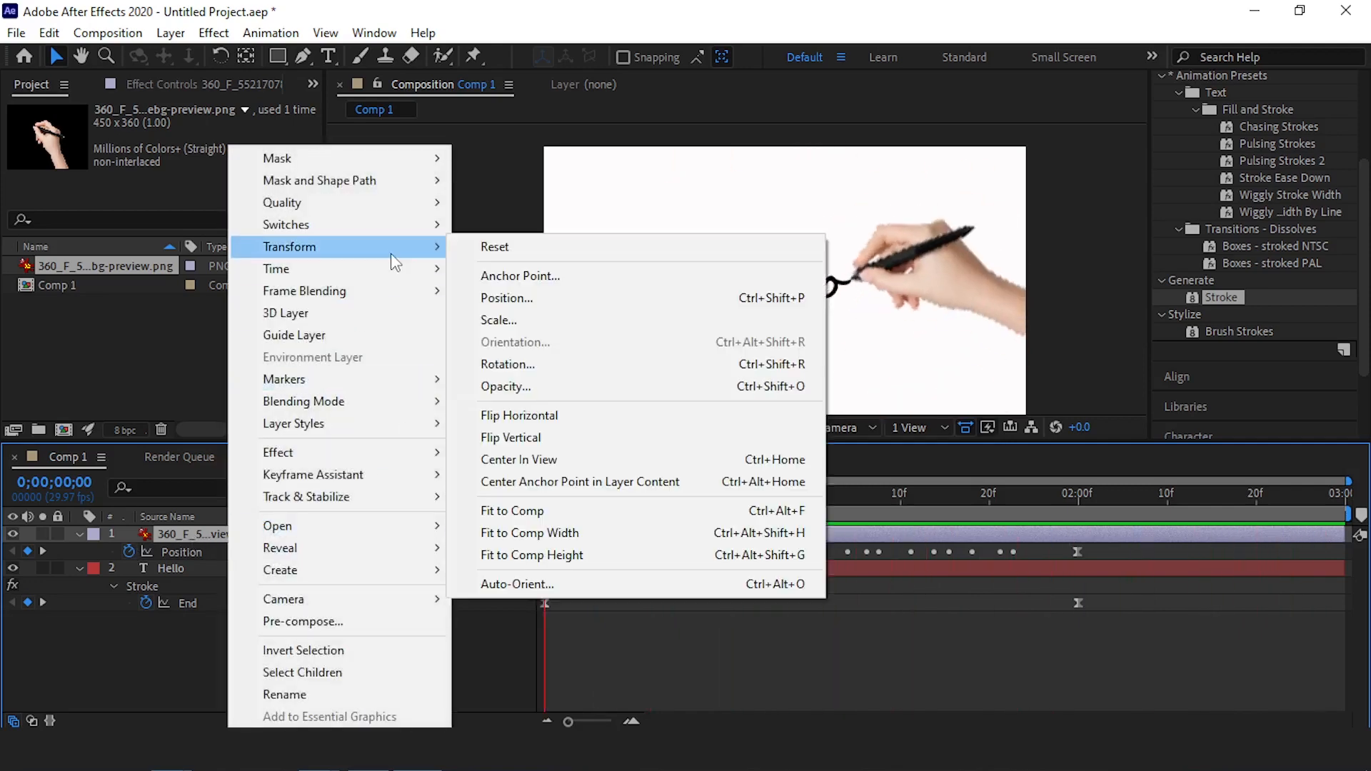
{"action": "left_click", "coordinate": [486, 584]}
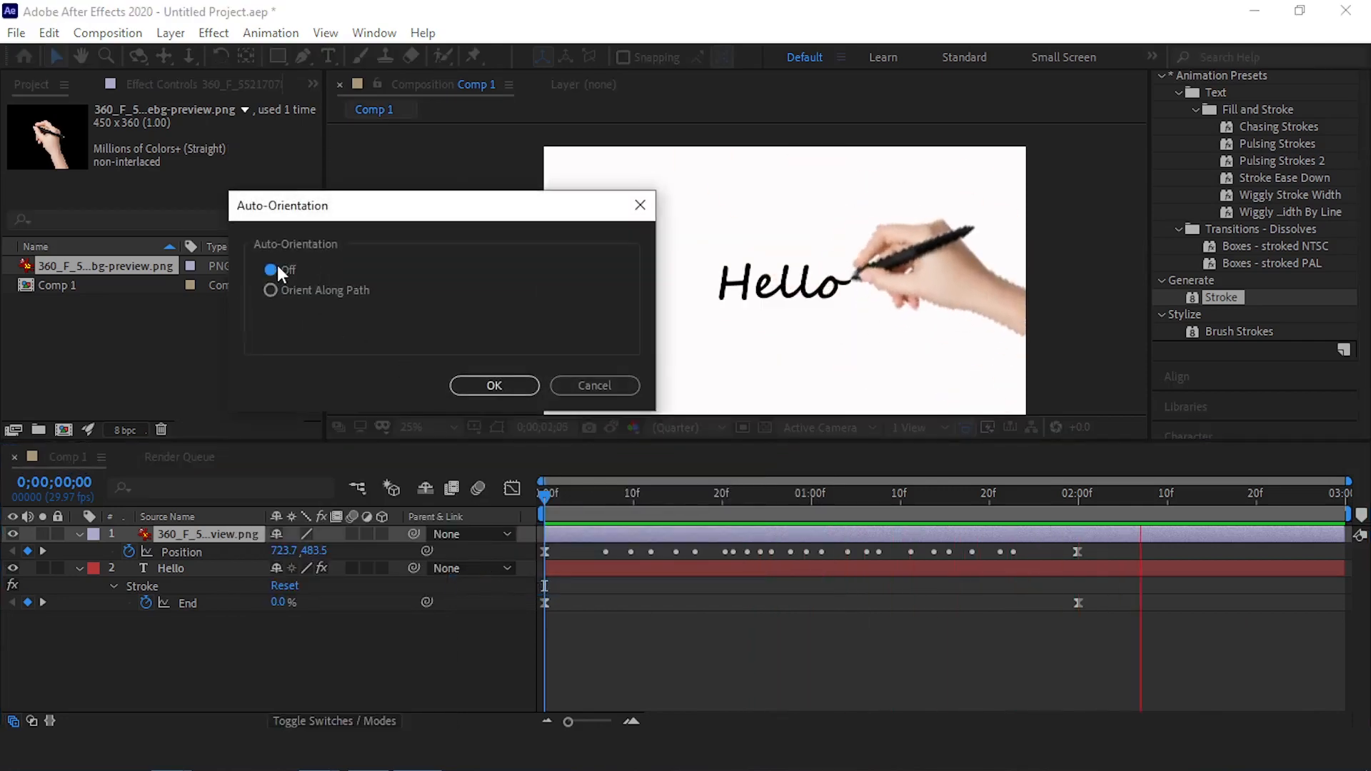
{"action": "left_click", "coordinate": [498, 385]}
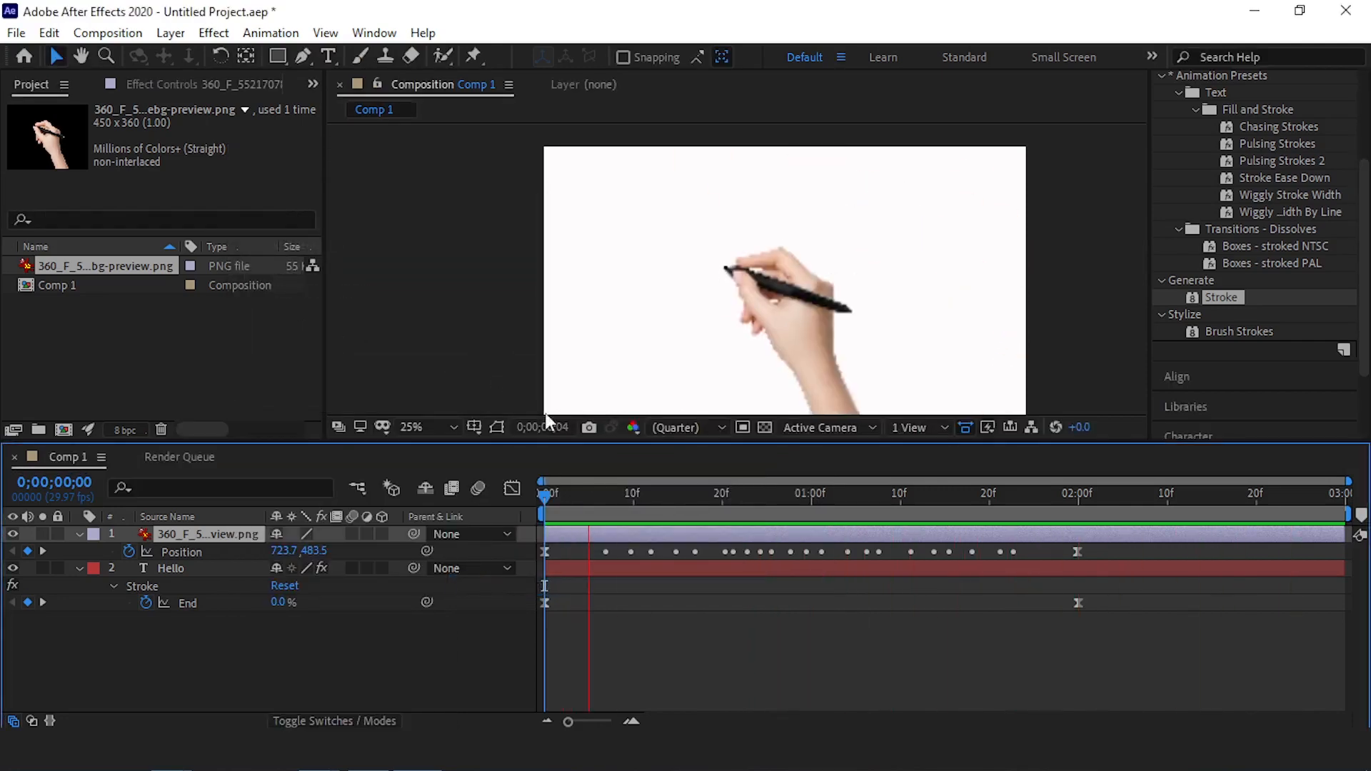